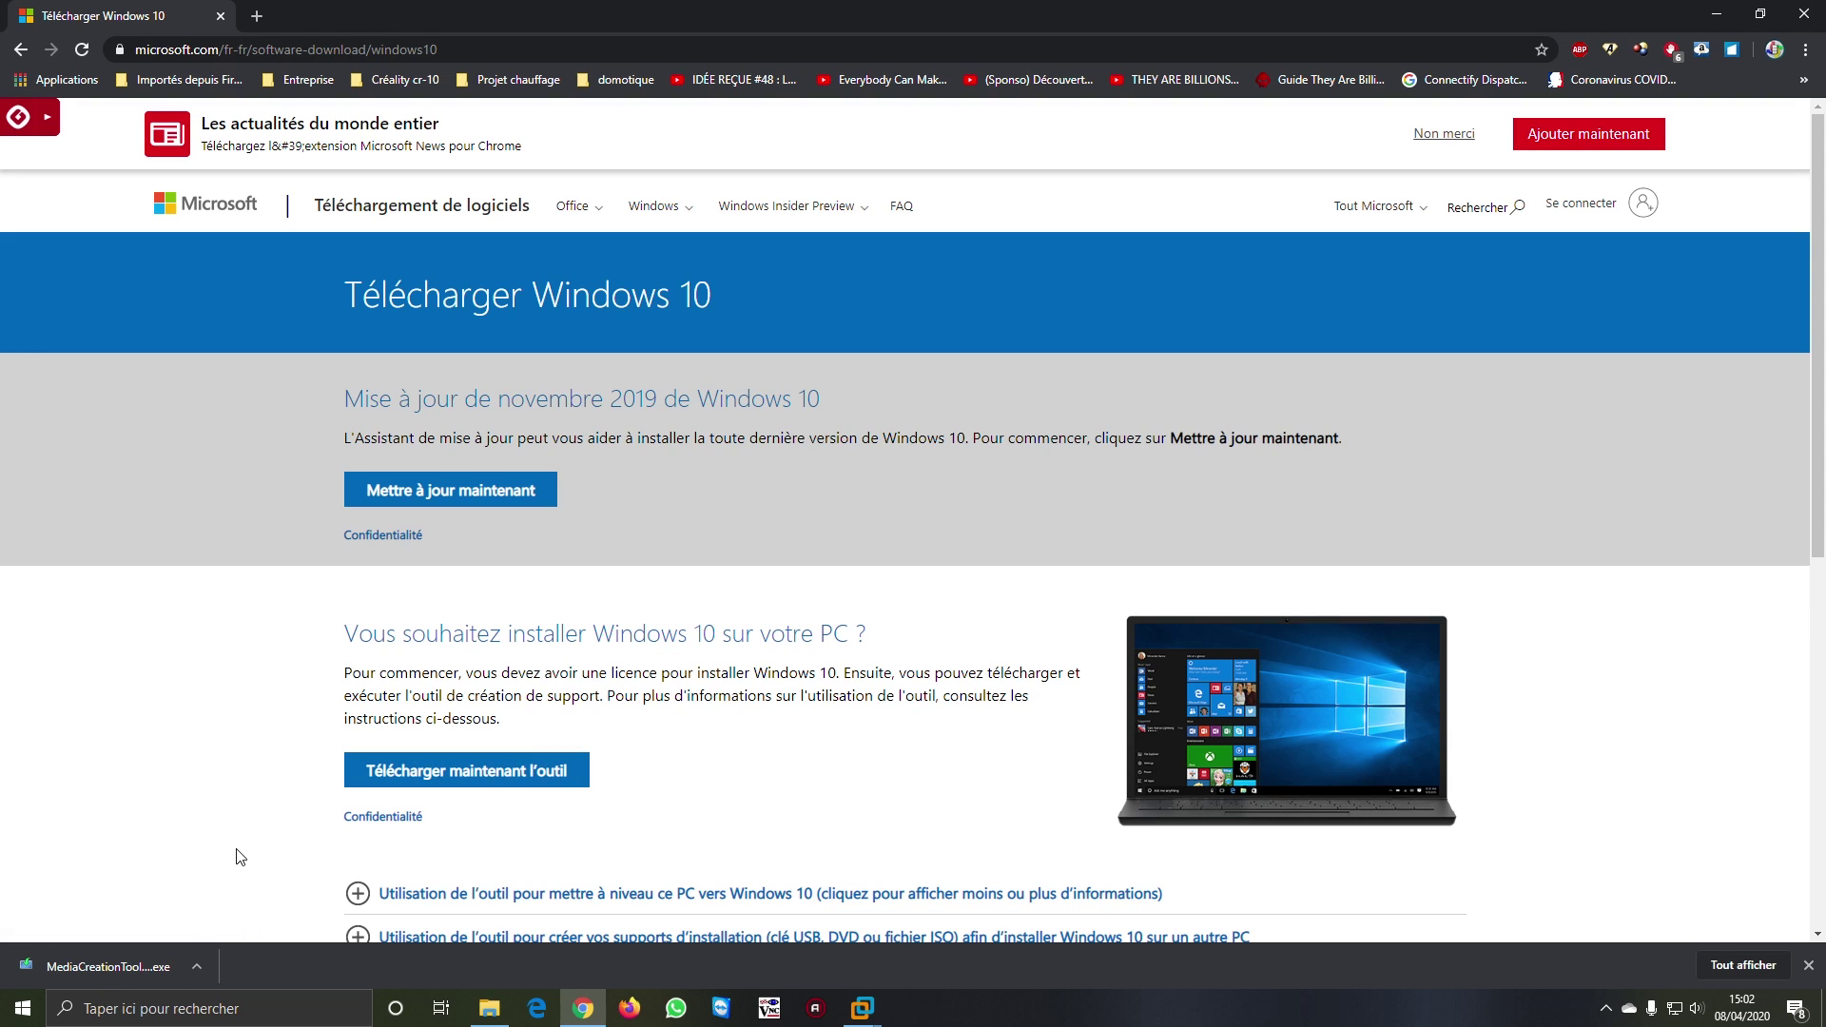
Launch the downloaded MediaCreationTool, allow it to make changes to the device and accept the licence terms.
left_click(139, 968)
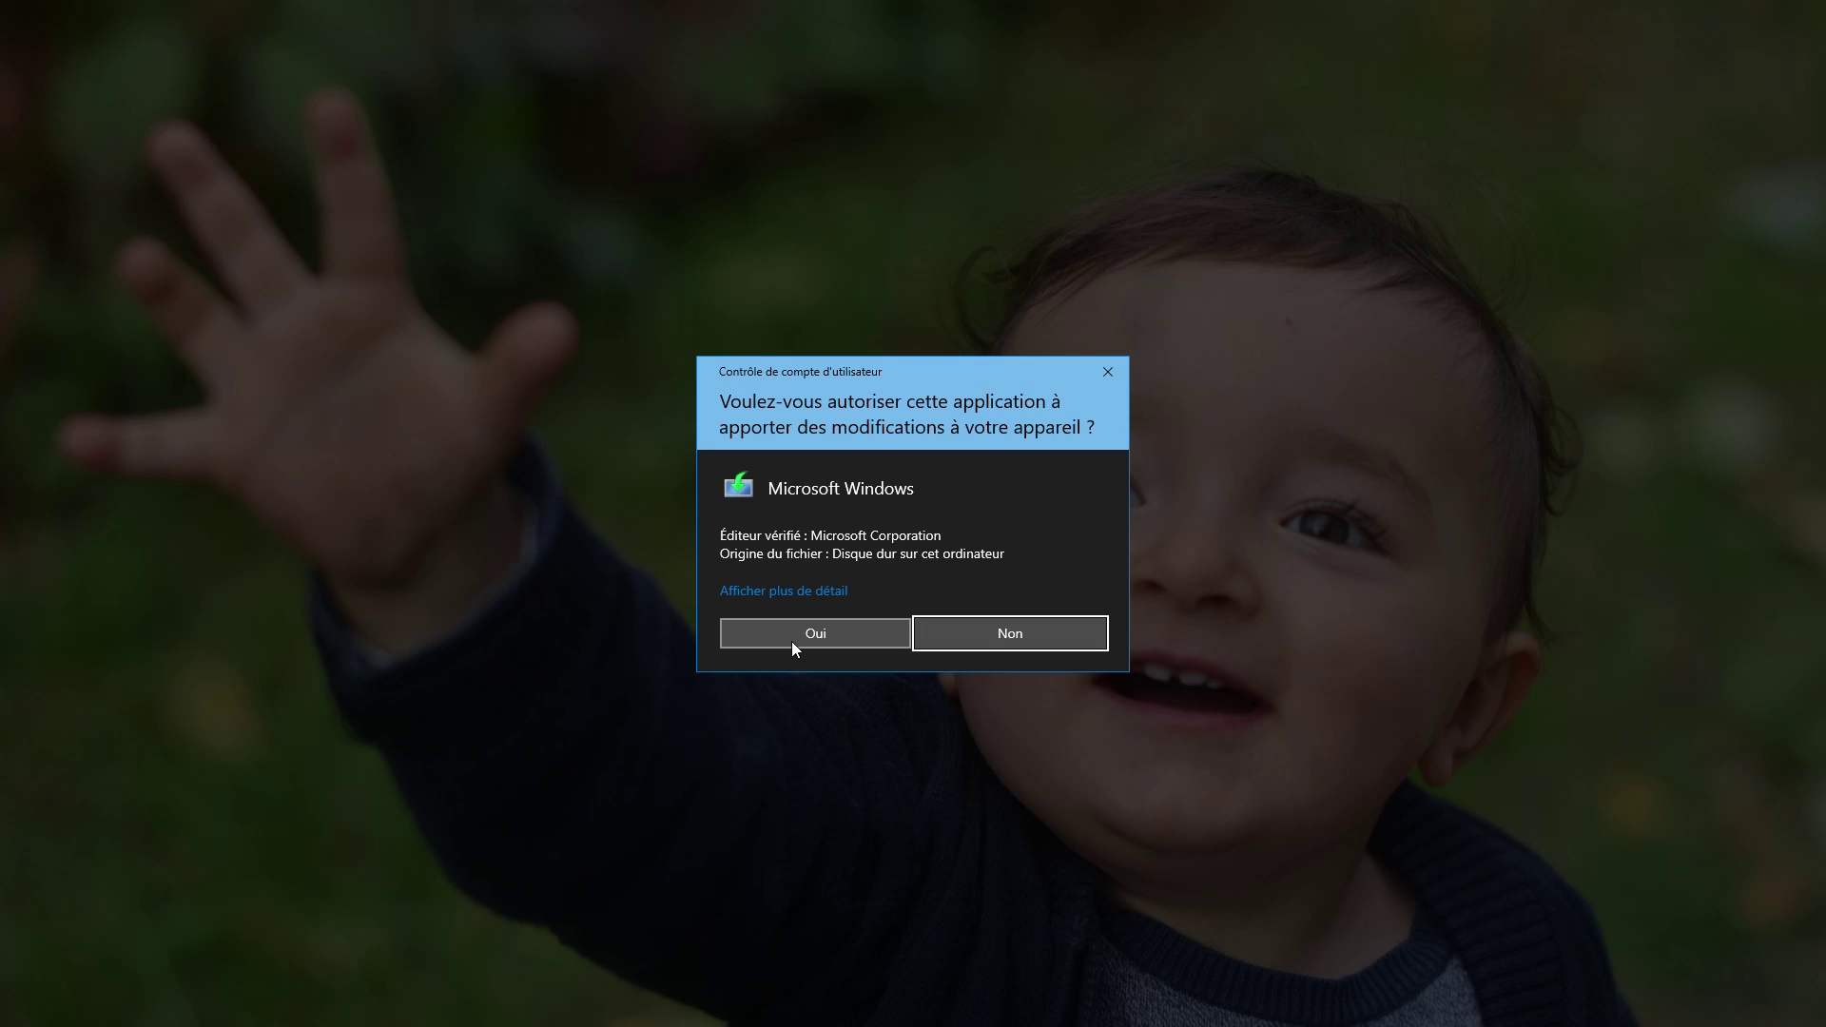
left_click(800, 633)
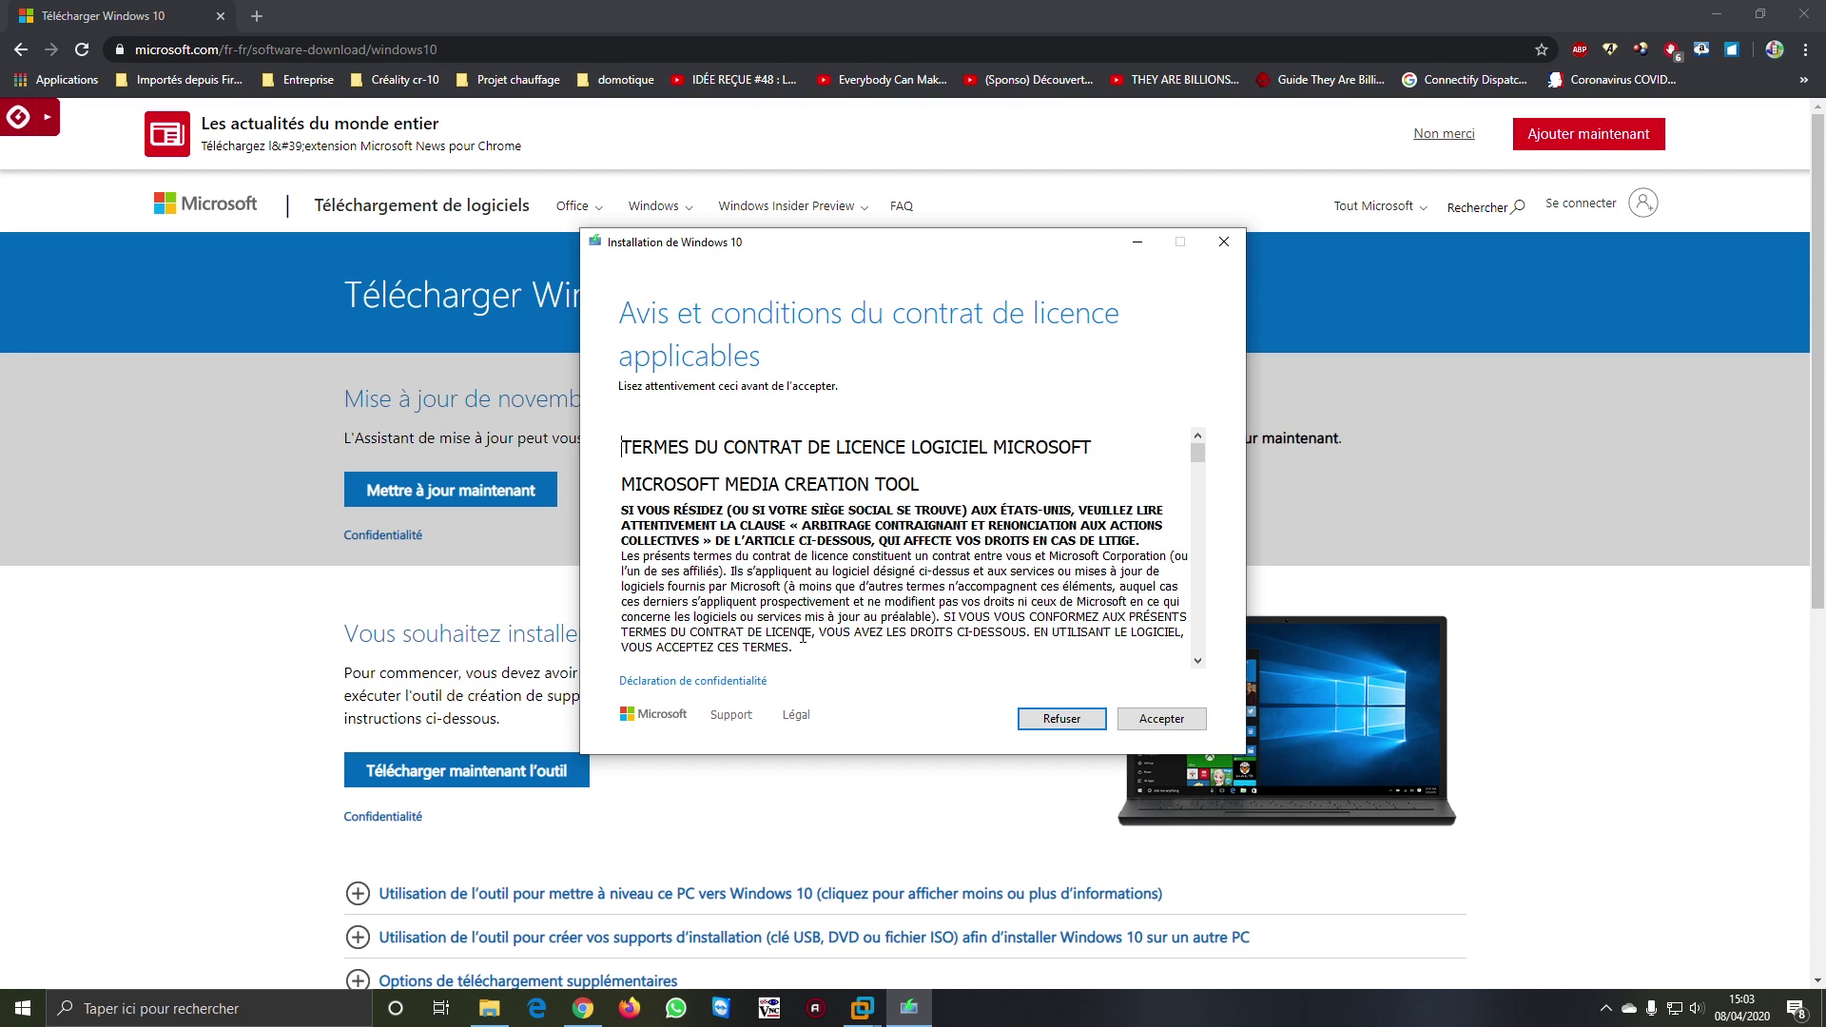
left_click(1175, 719)
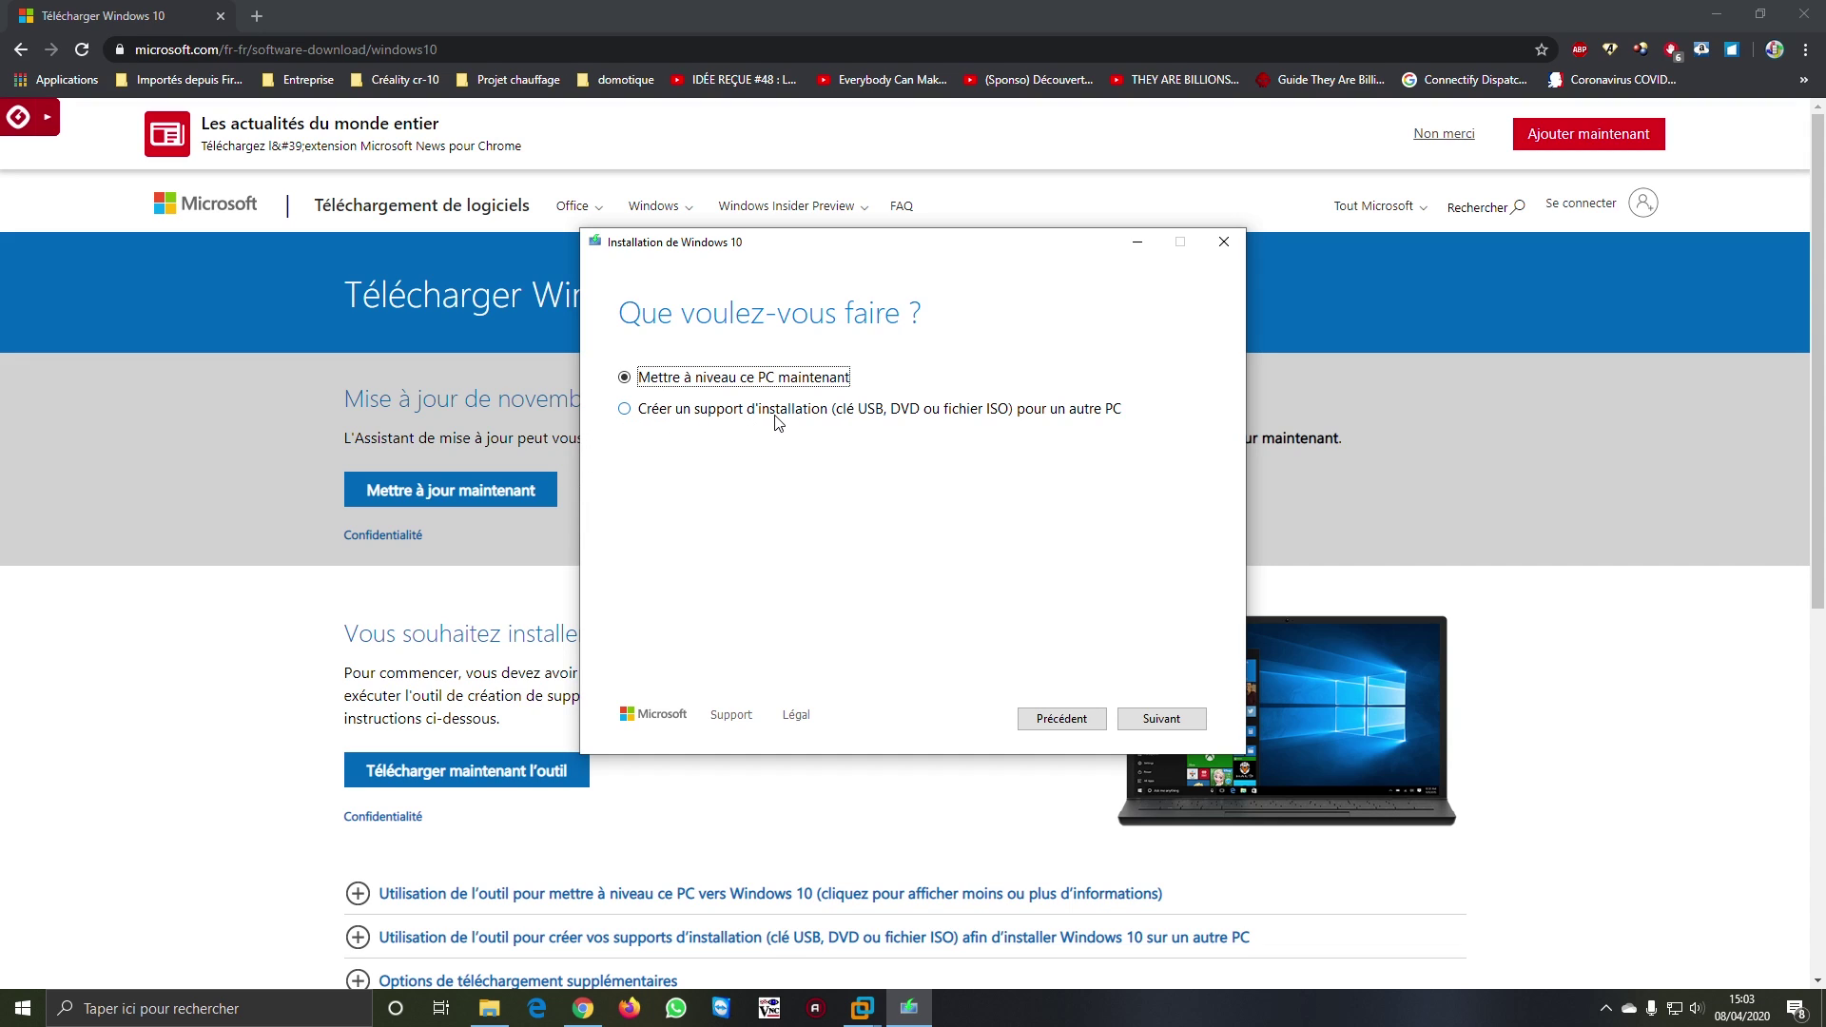
Choose to create installation media (USB drive, DVD or ISO file) for another PC.
left_click(681, 415)
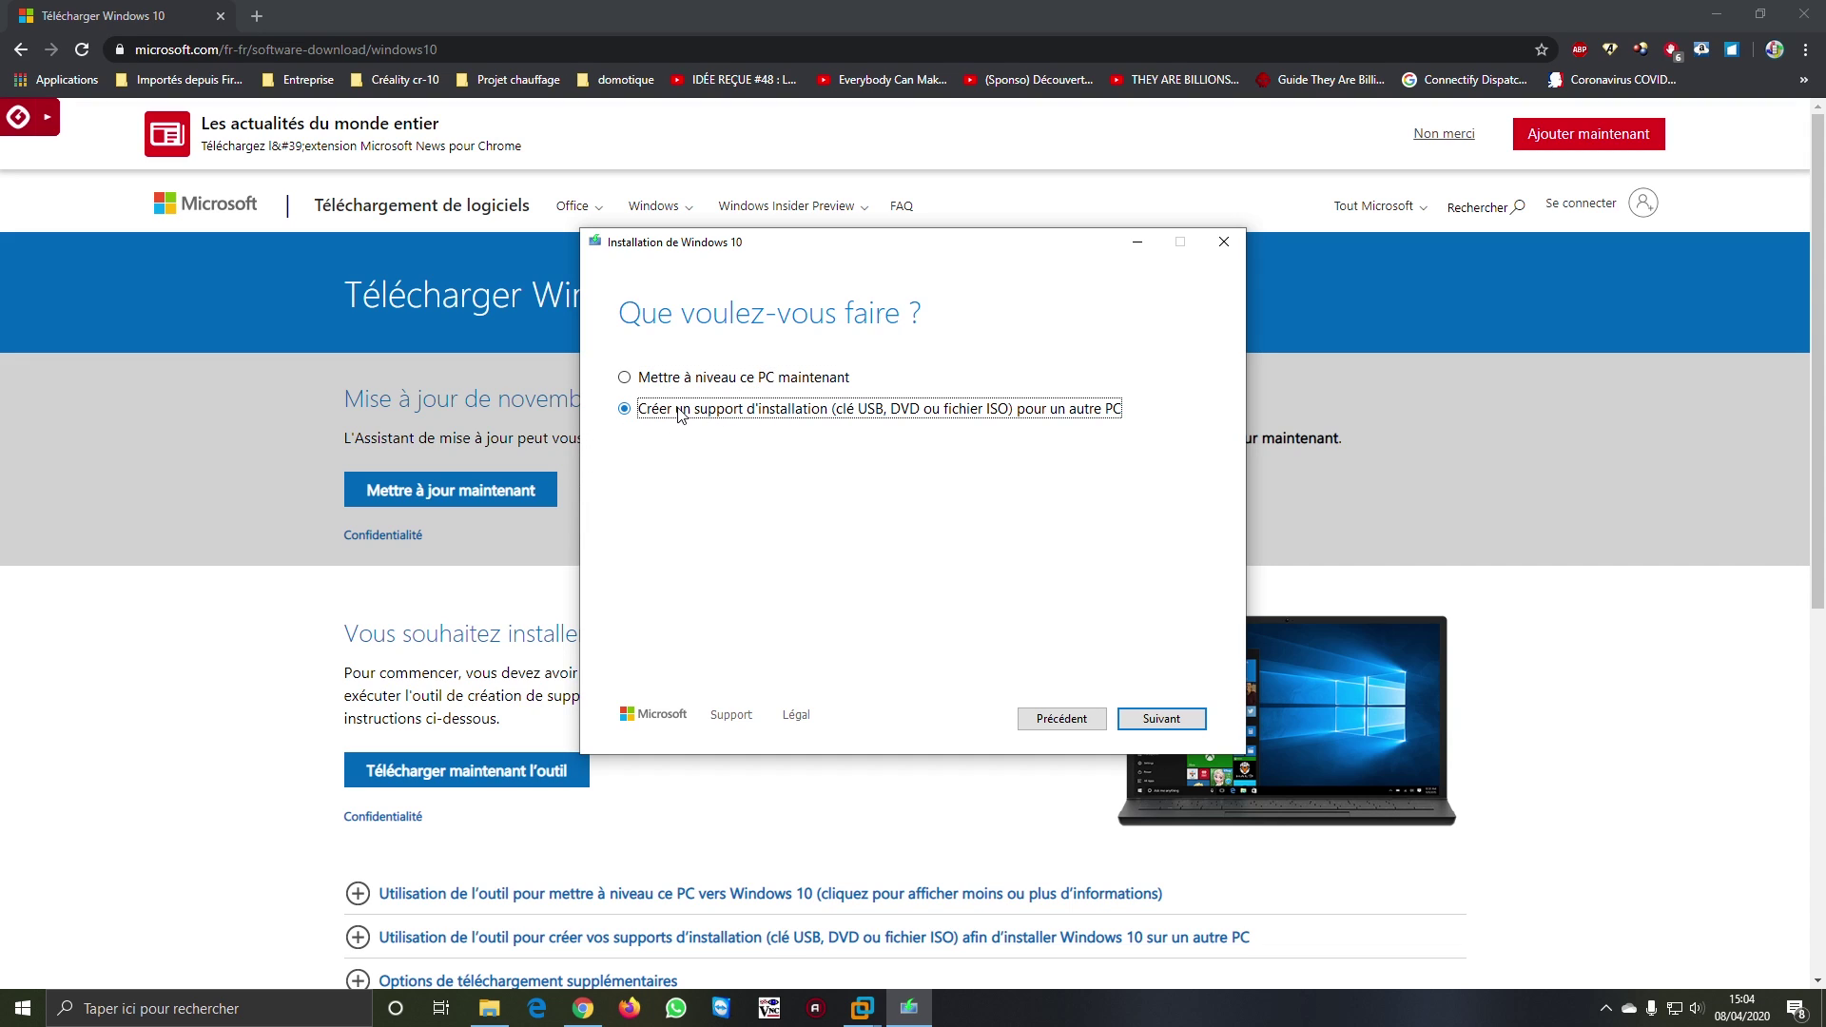
left_click(1177, 724)
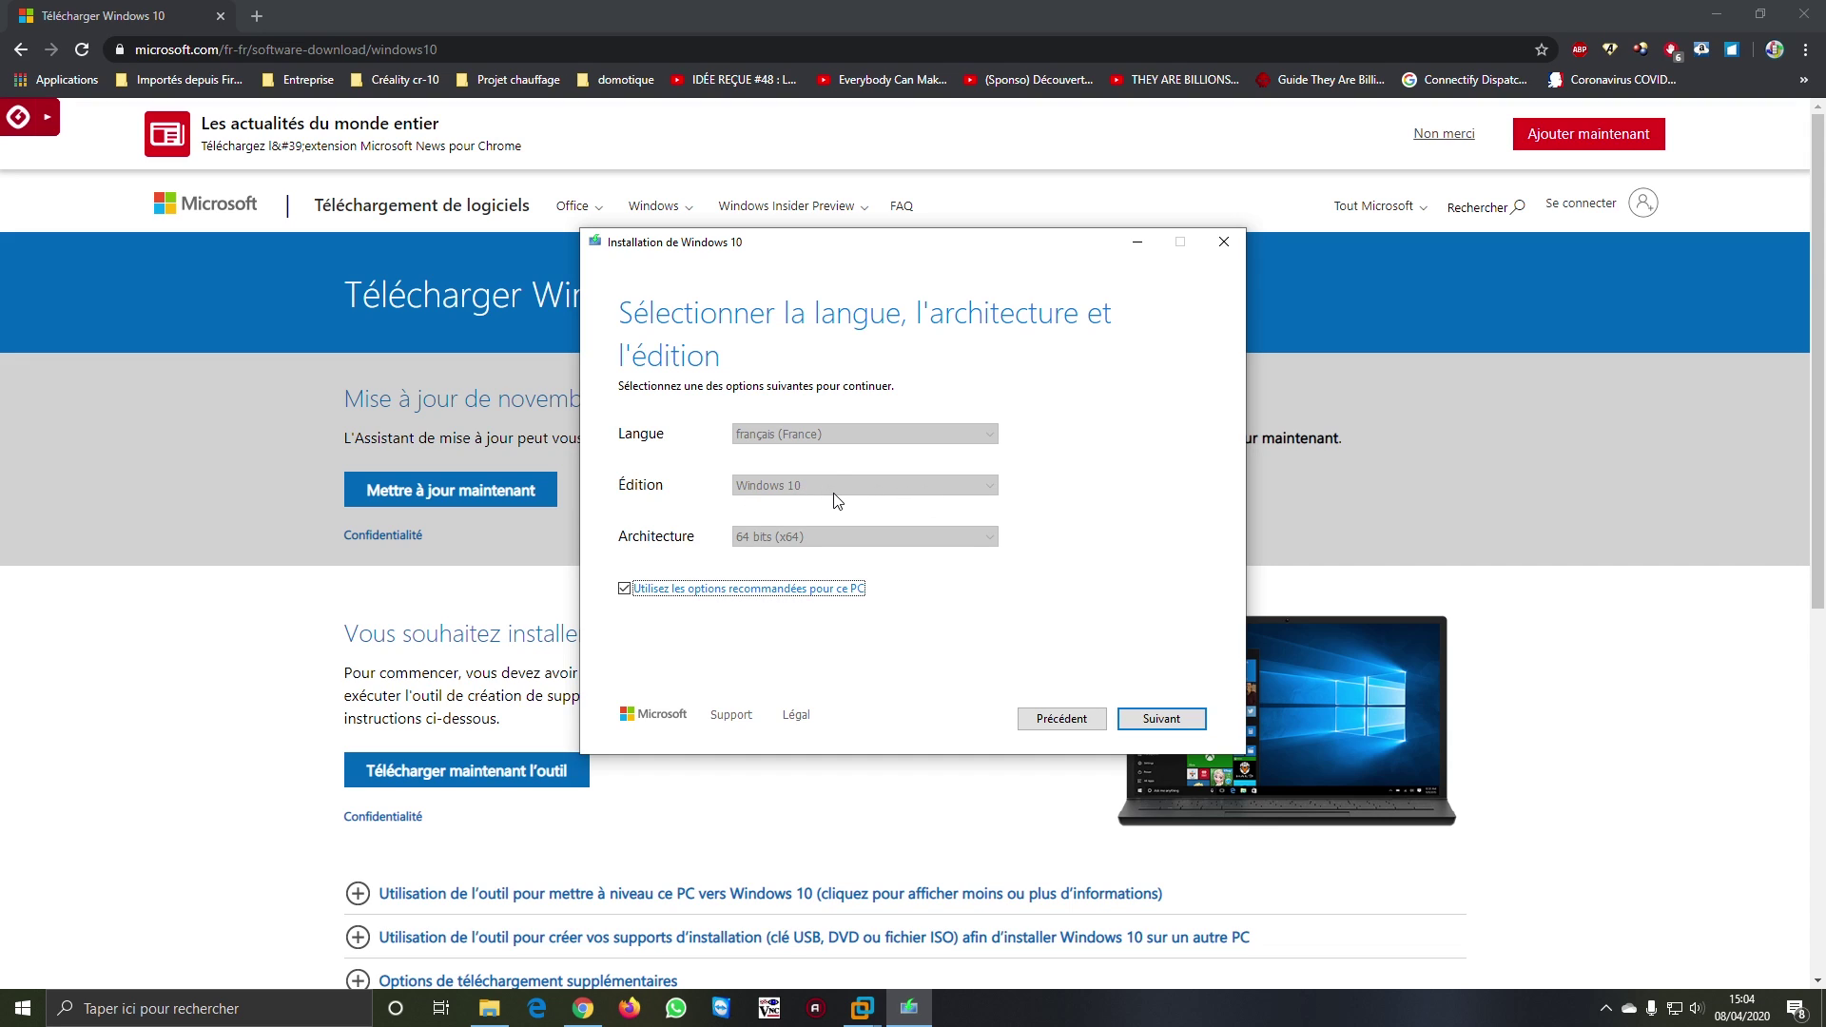
Examine the edition and architecture choices with the recommended options disabled, and re-enable the recommended options for this PC.
left_click(625, 589)
left_click(987, 487)
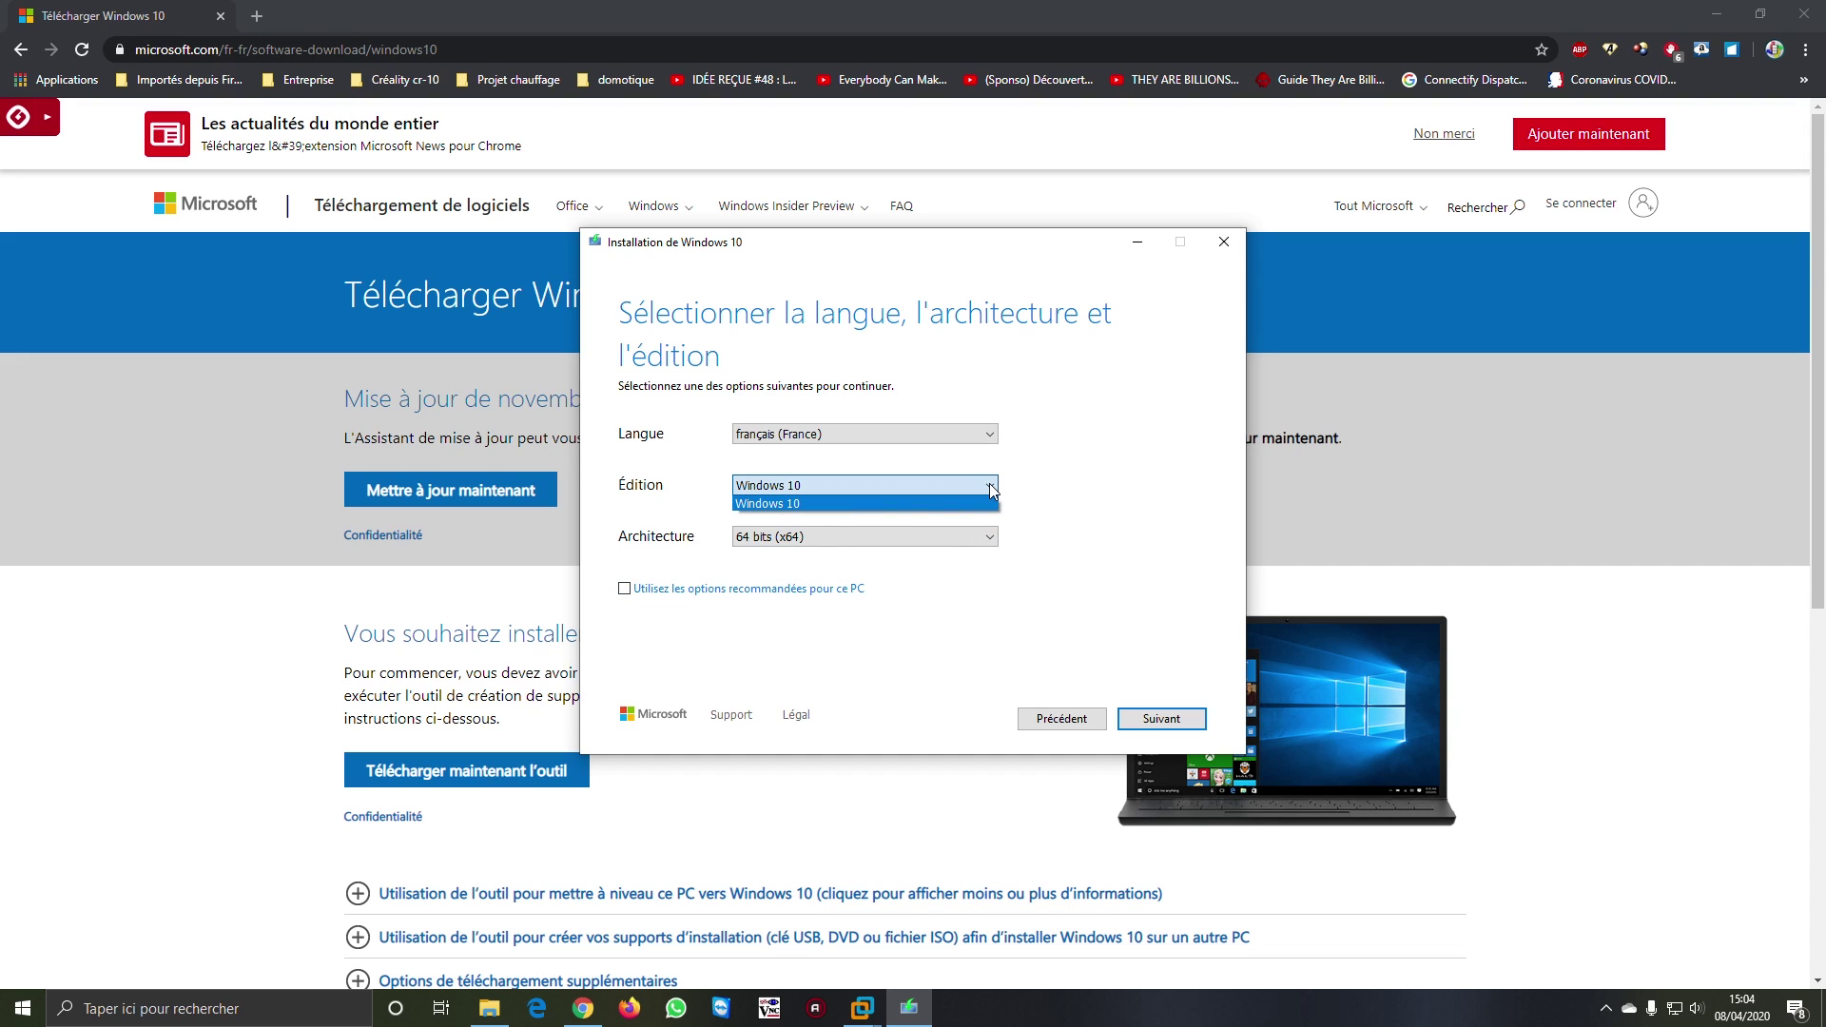
left_click(992, 489)
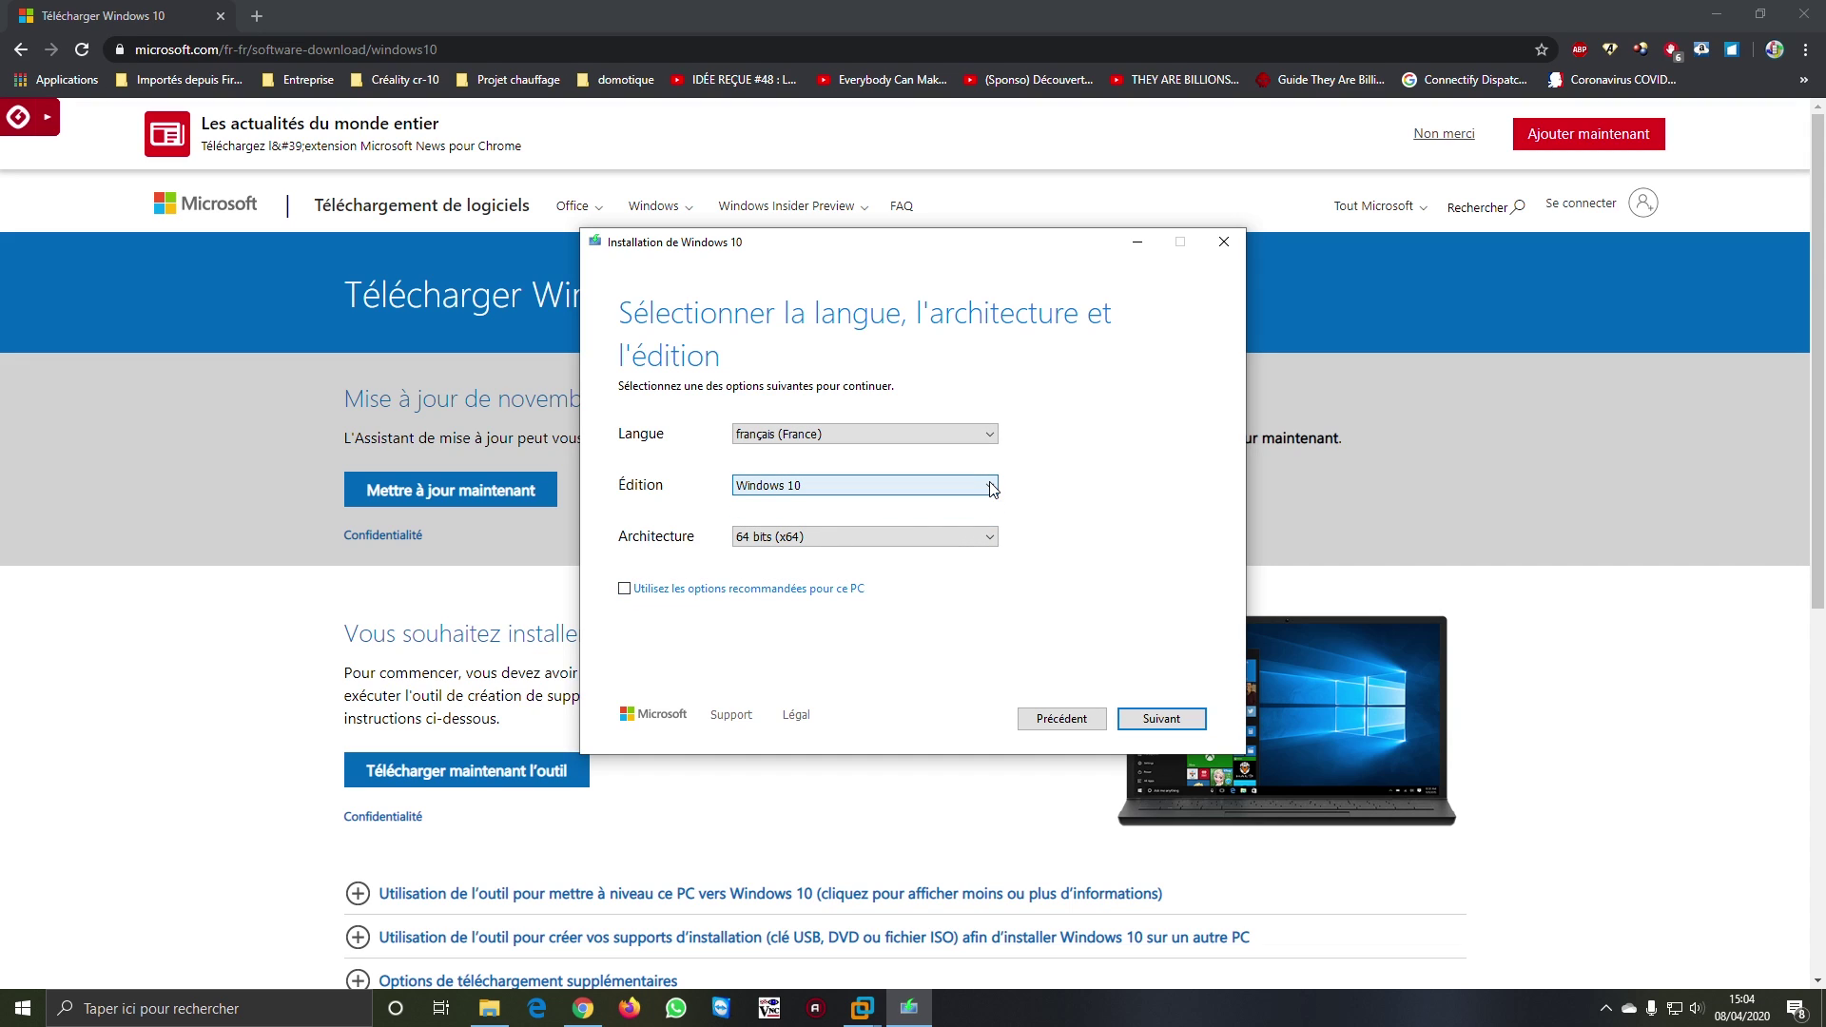
left_click(990, 538)
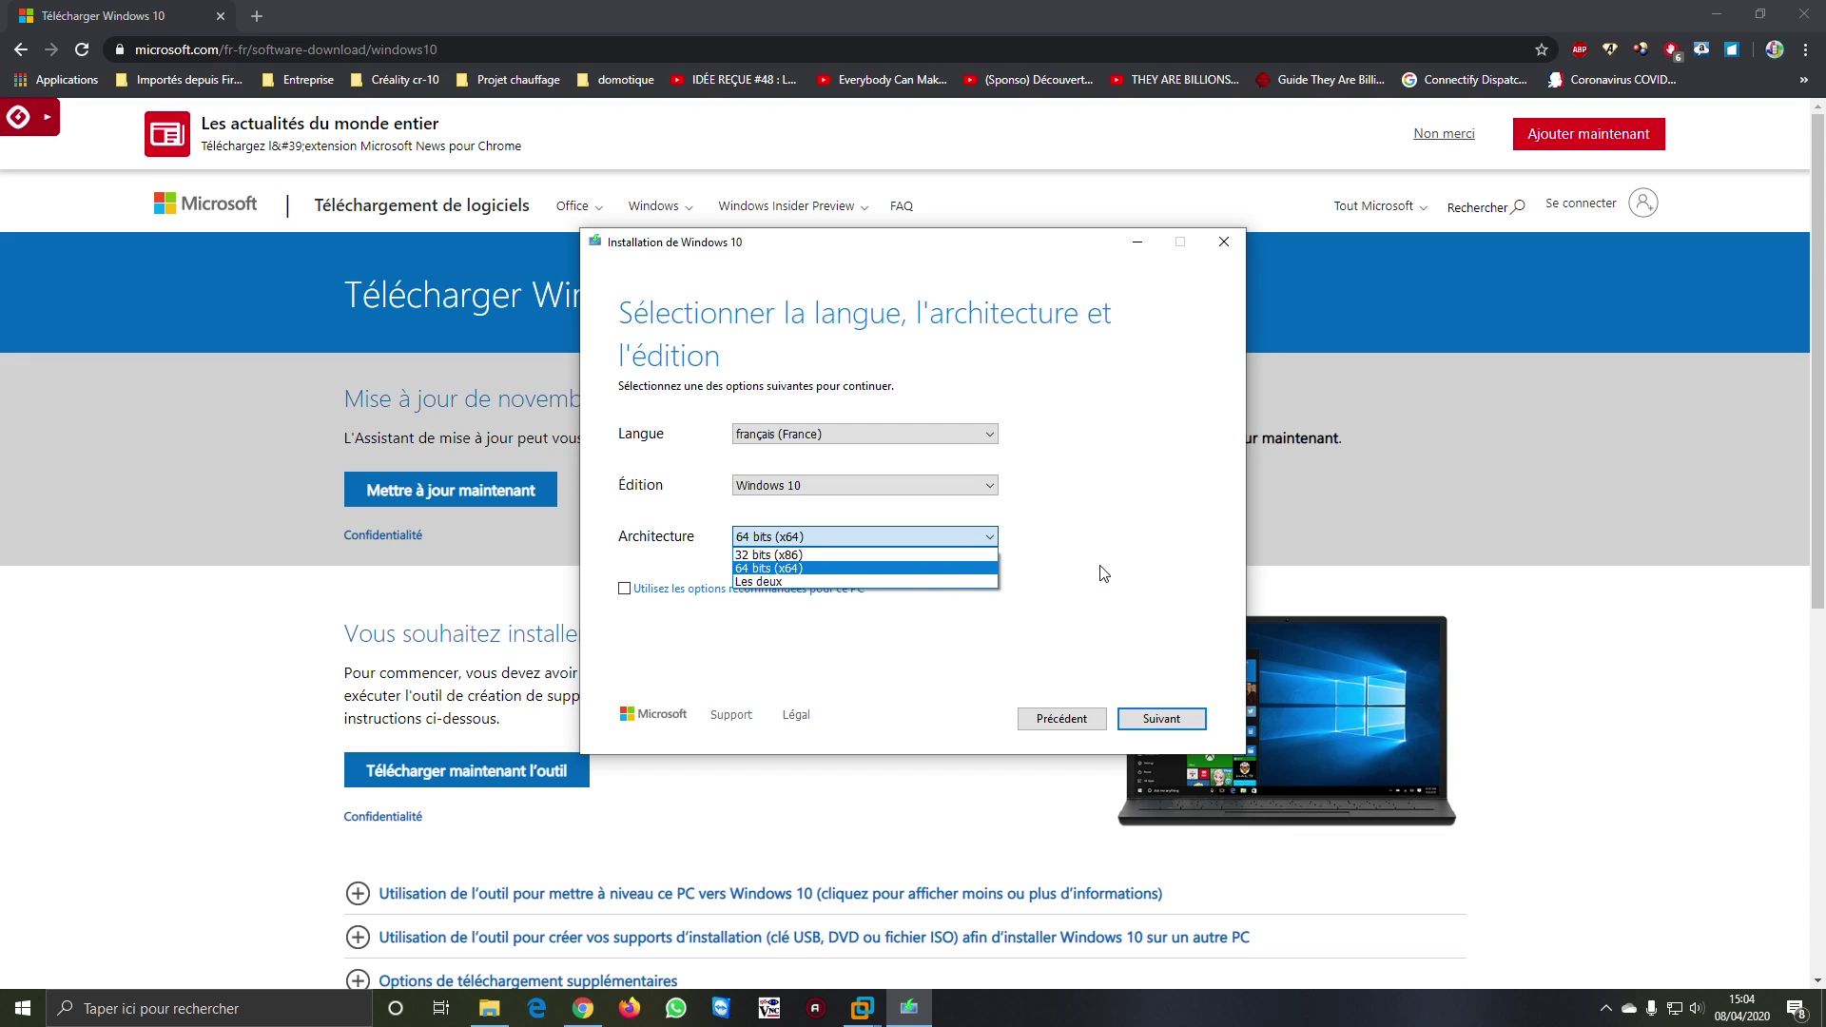
left_click(1087, 537)
left_click(625, 588)
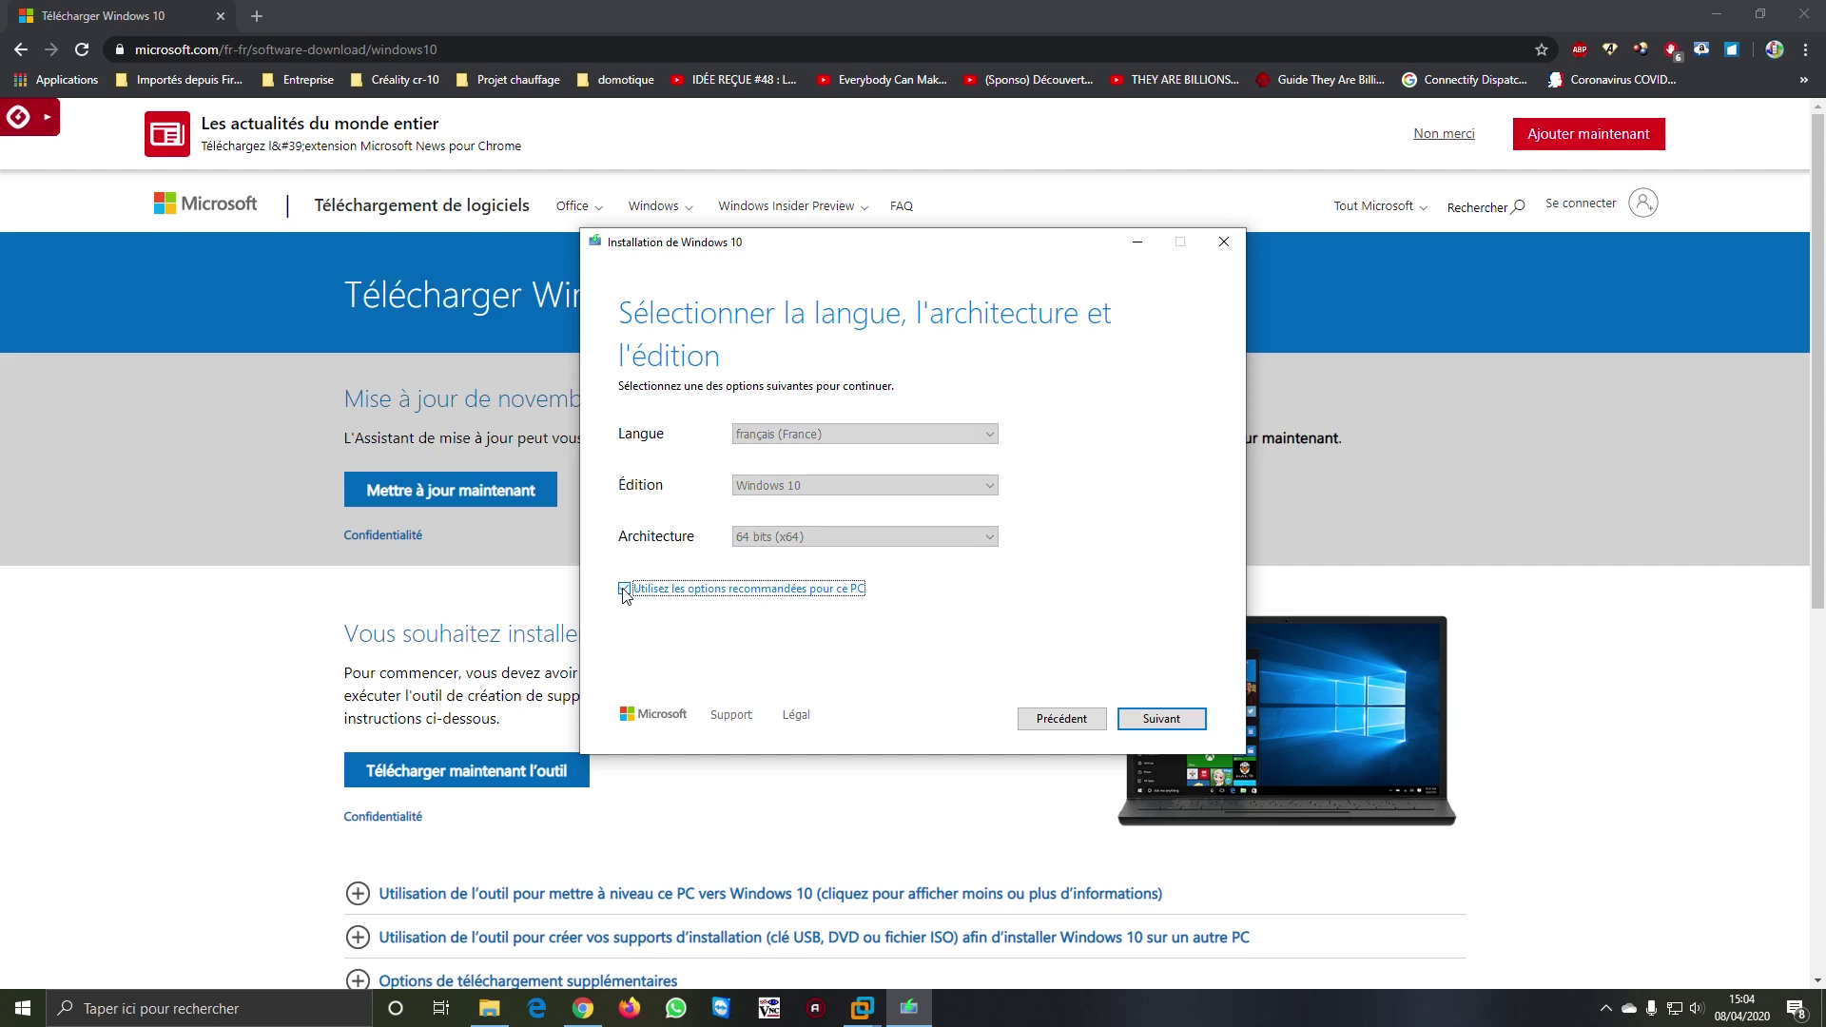
Accept the recommended options, choose a USB flash drive as the media and refresh the drive list.
left_click(1175, 721)
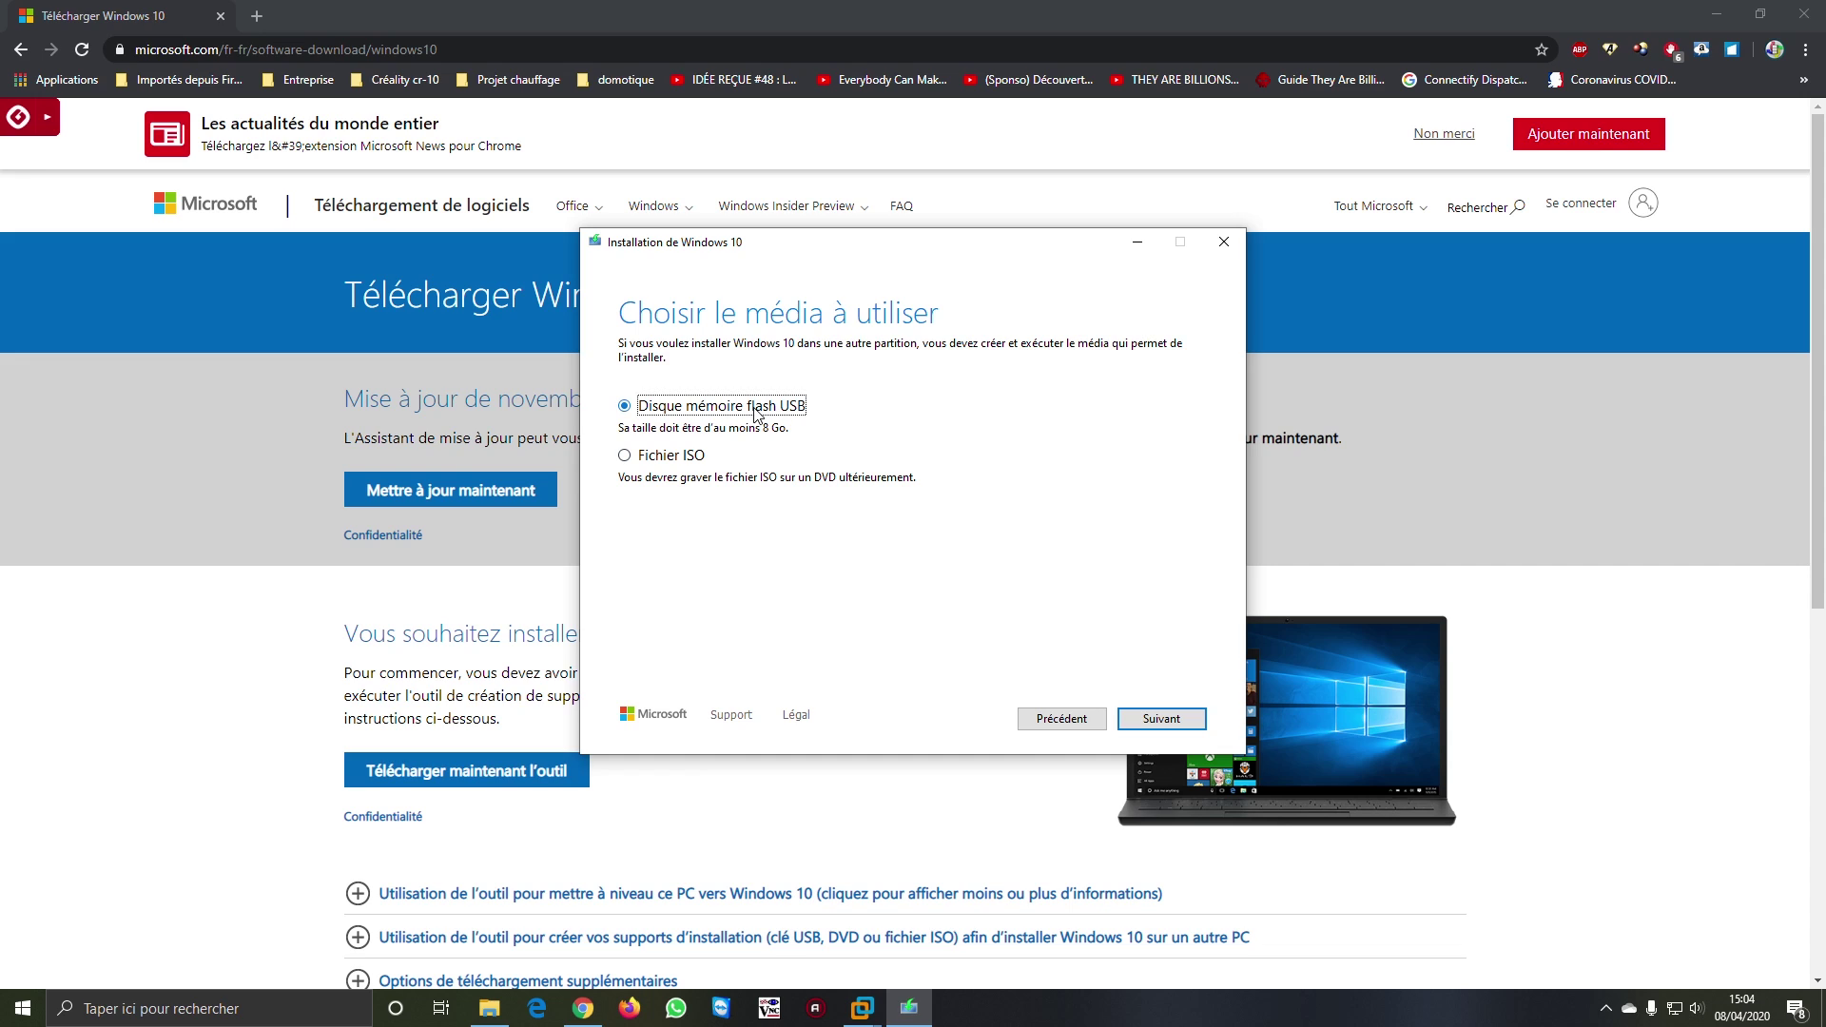
left_click(1175, 725)
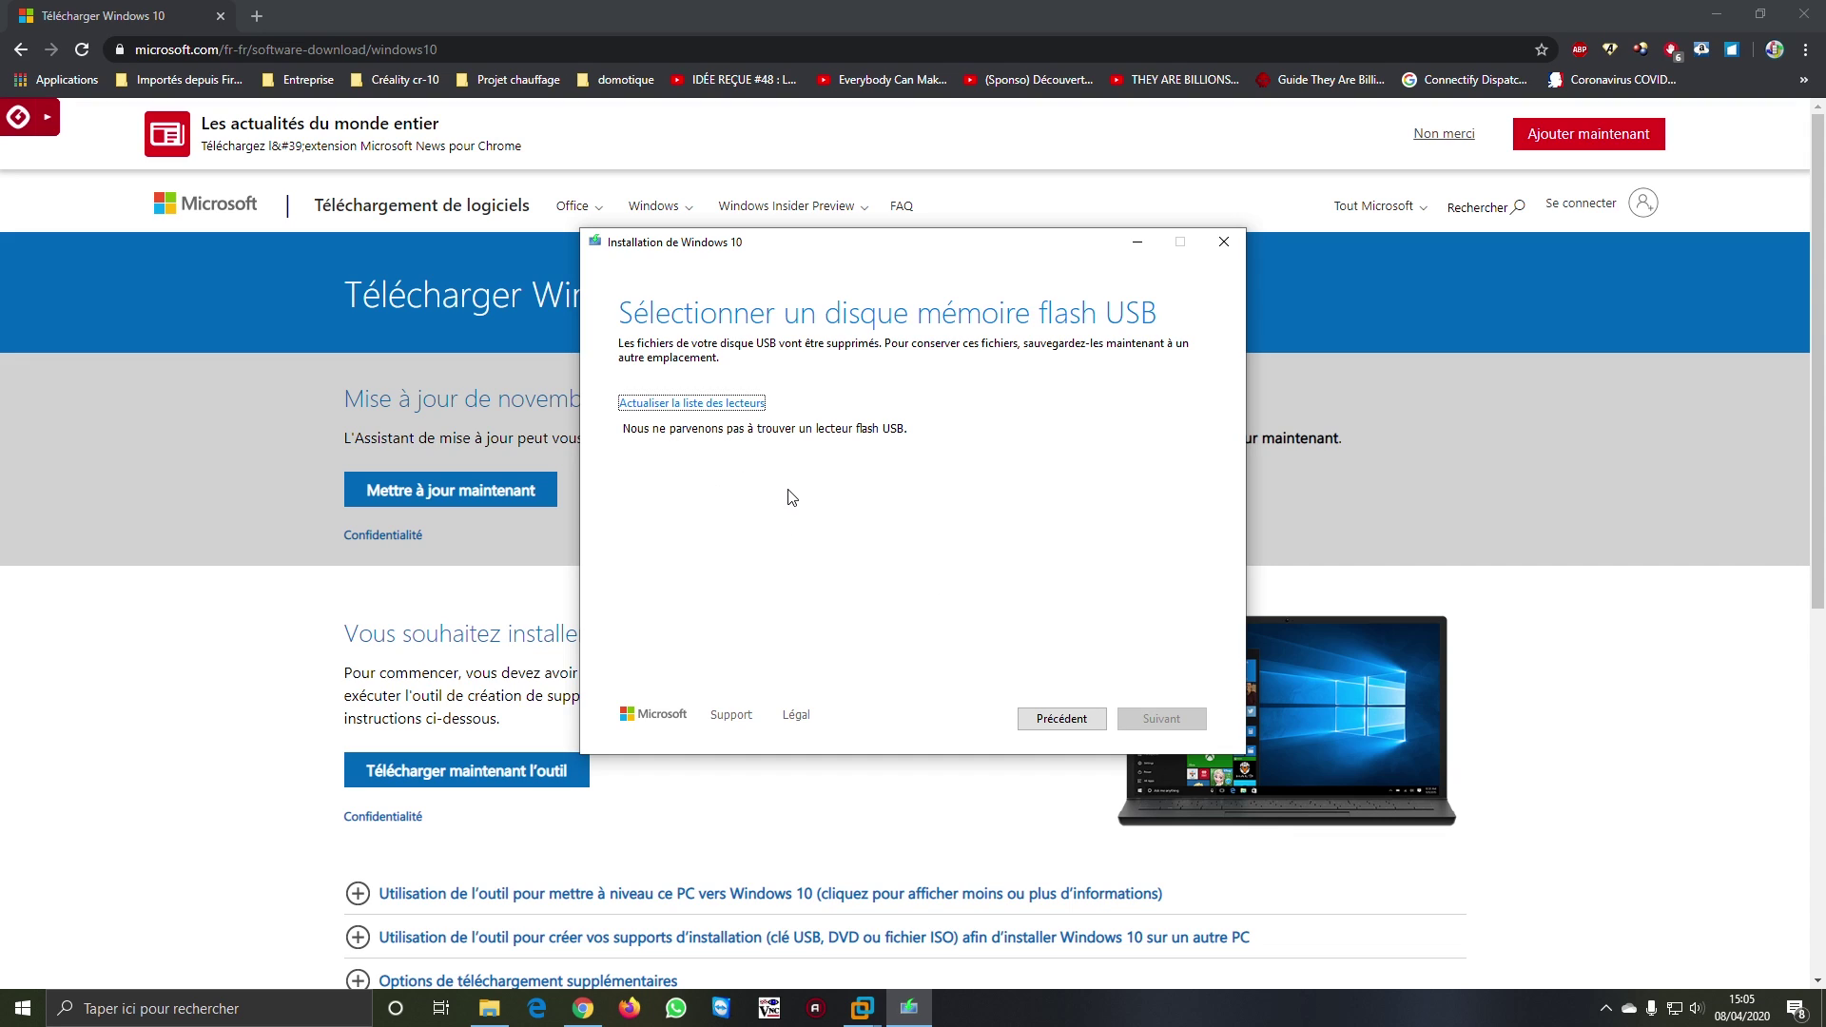
left_click(745, 407)
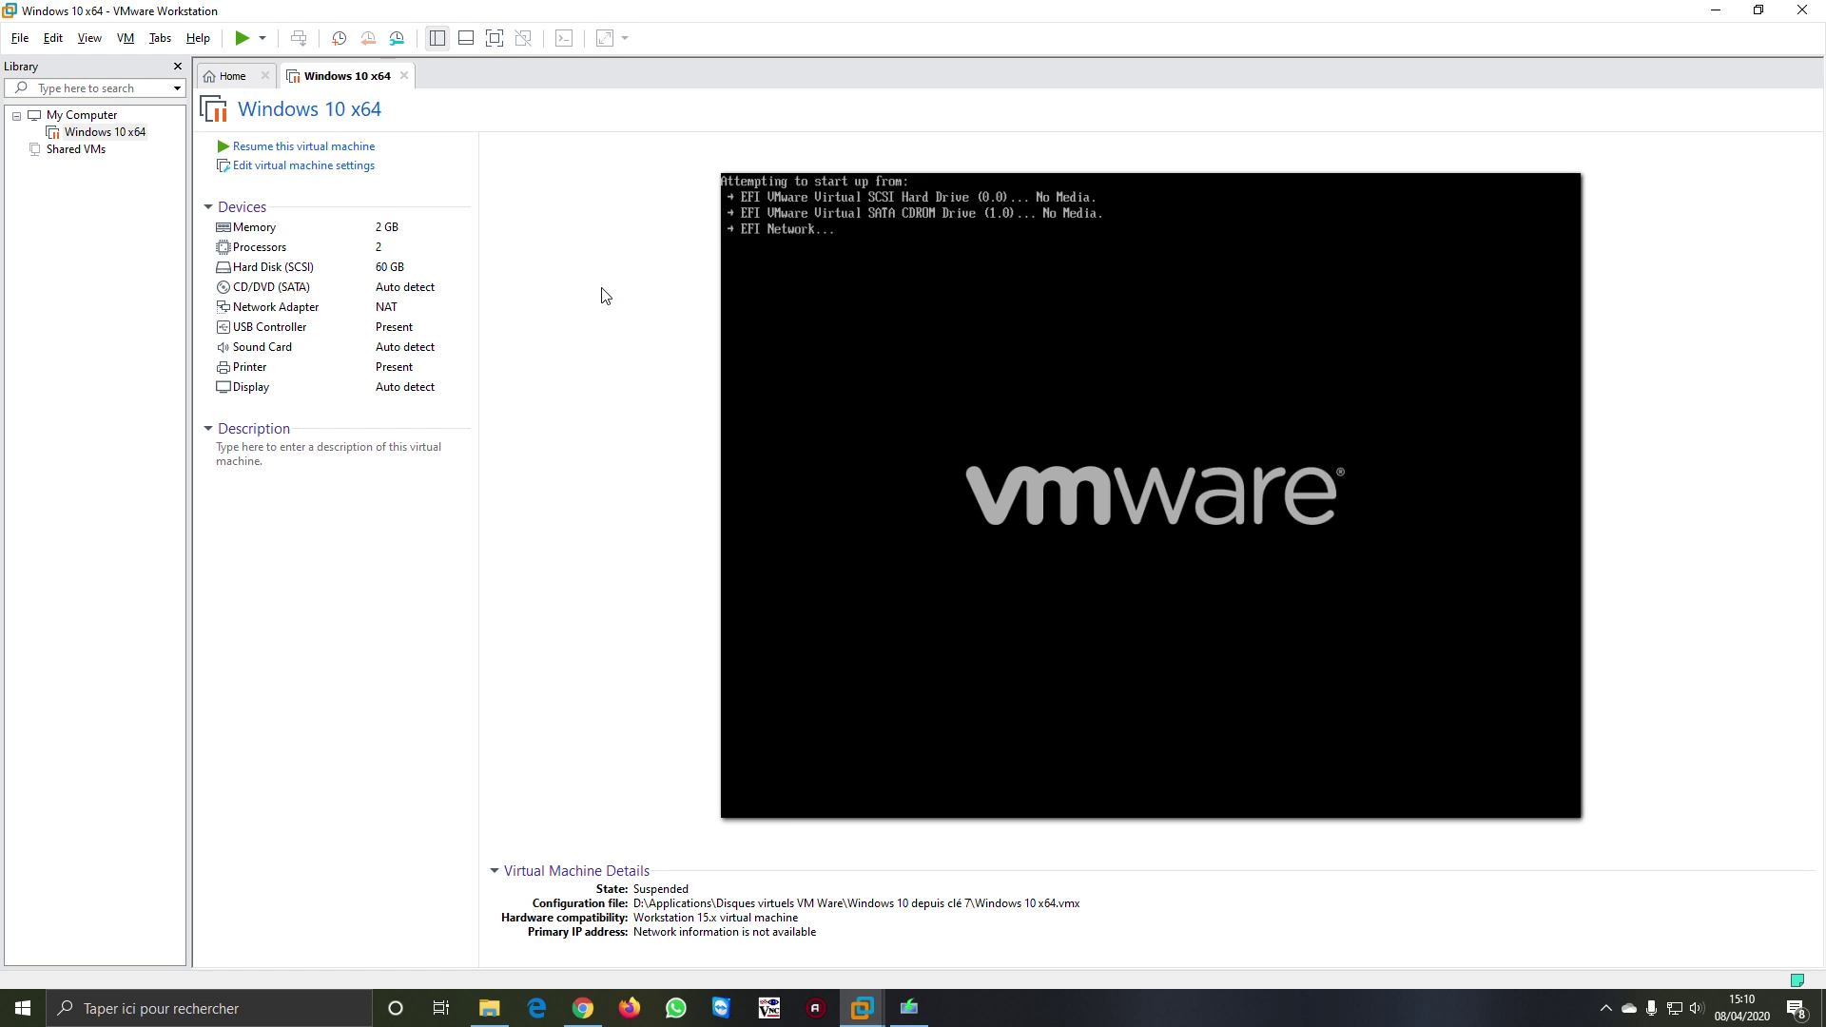
Resume the Windows 10 x64 virtual machine in VMware Workstation and connect the Lexar Media USB Flash Drive to it.
left_click(238, 44)
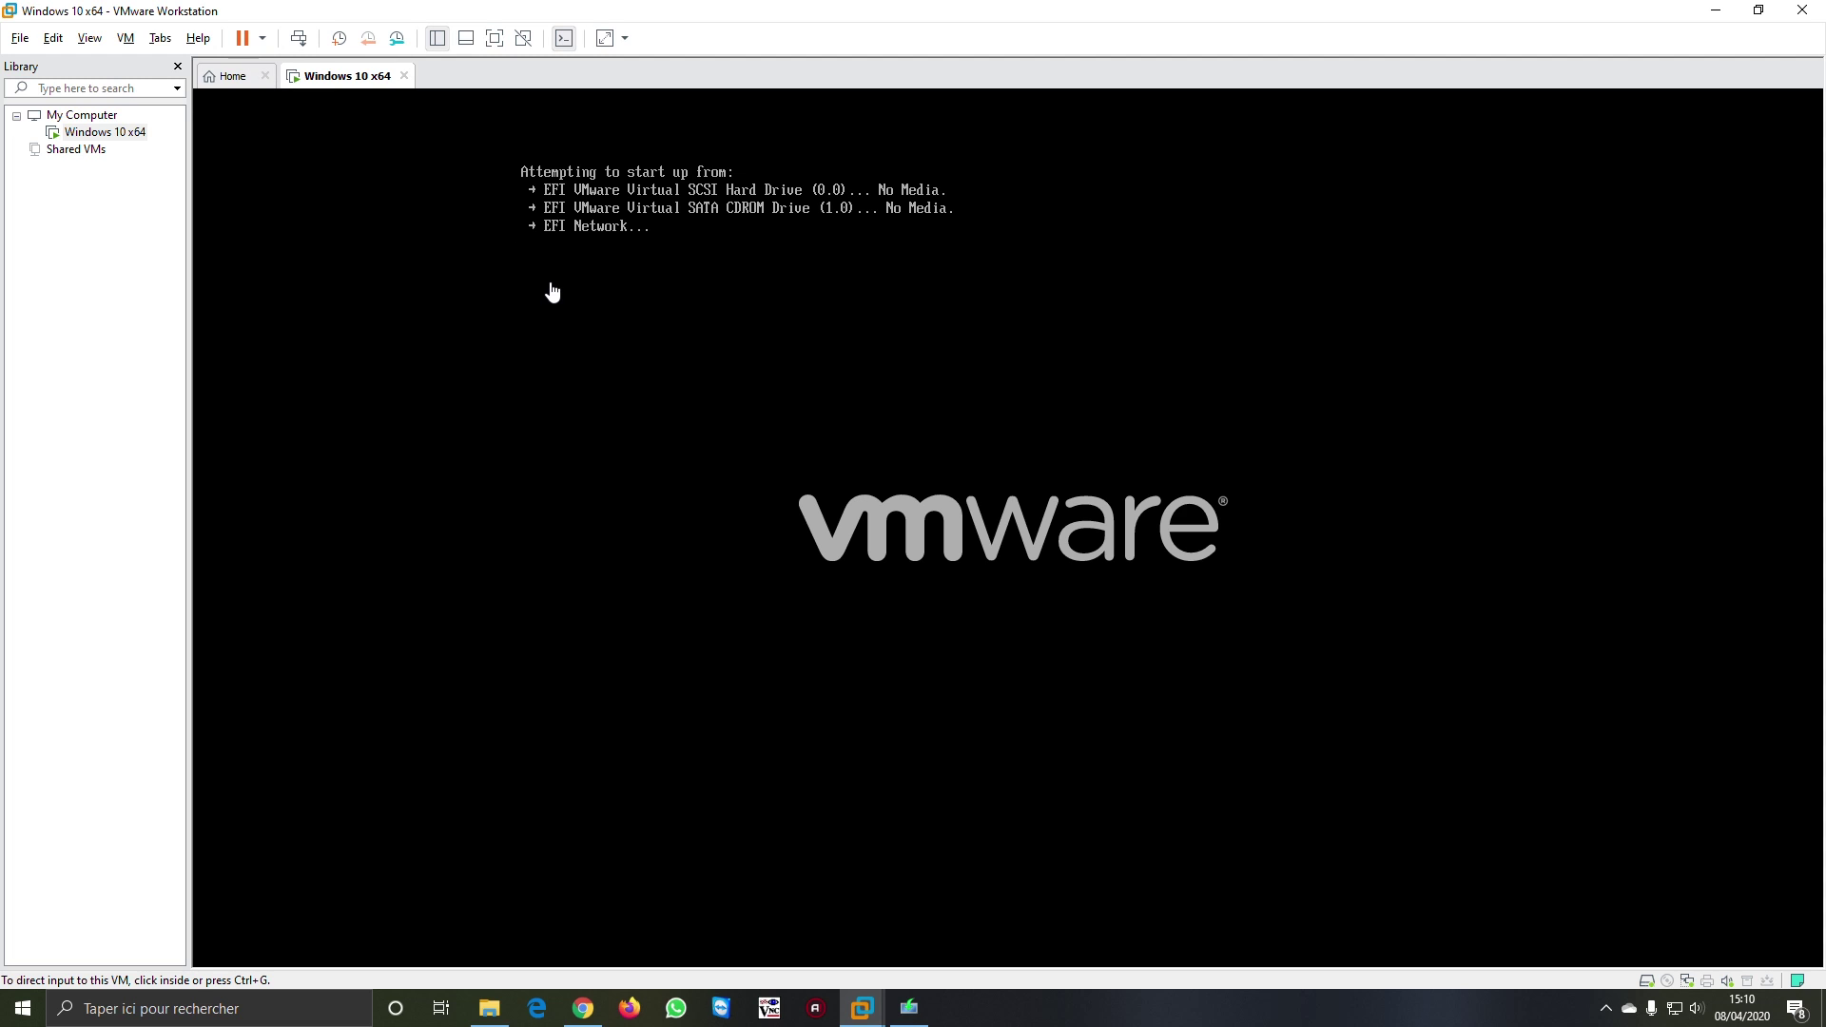
left_click(124, 38)
mouse_move(160, 38)
mouse_move(218, 86)
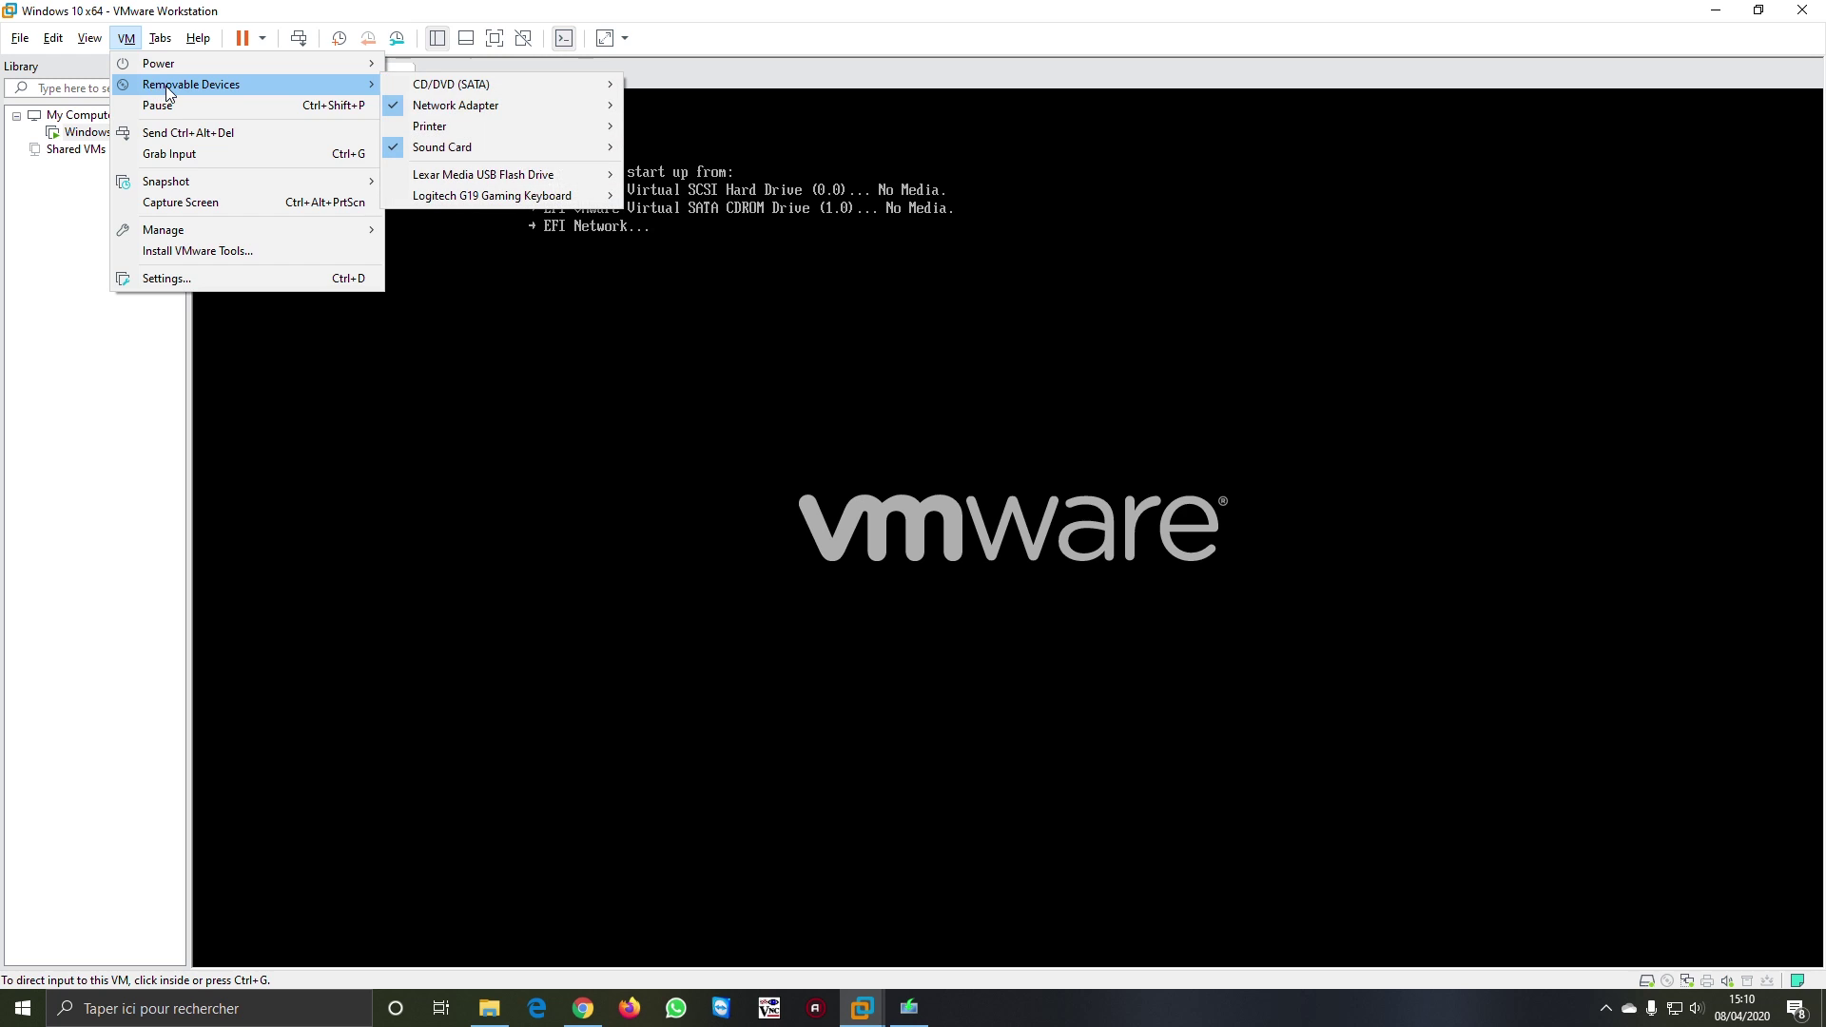
mouse_move(441, 179)
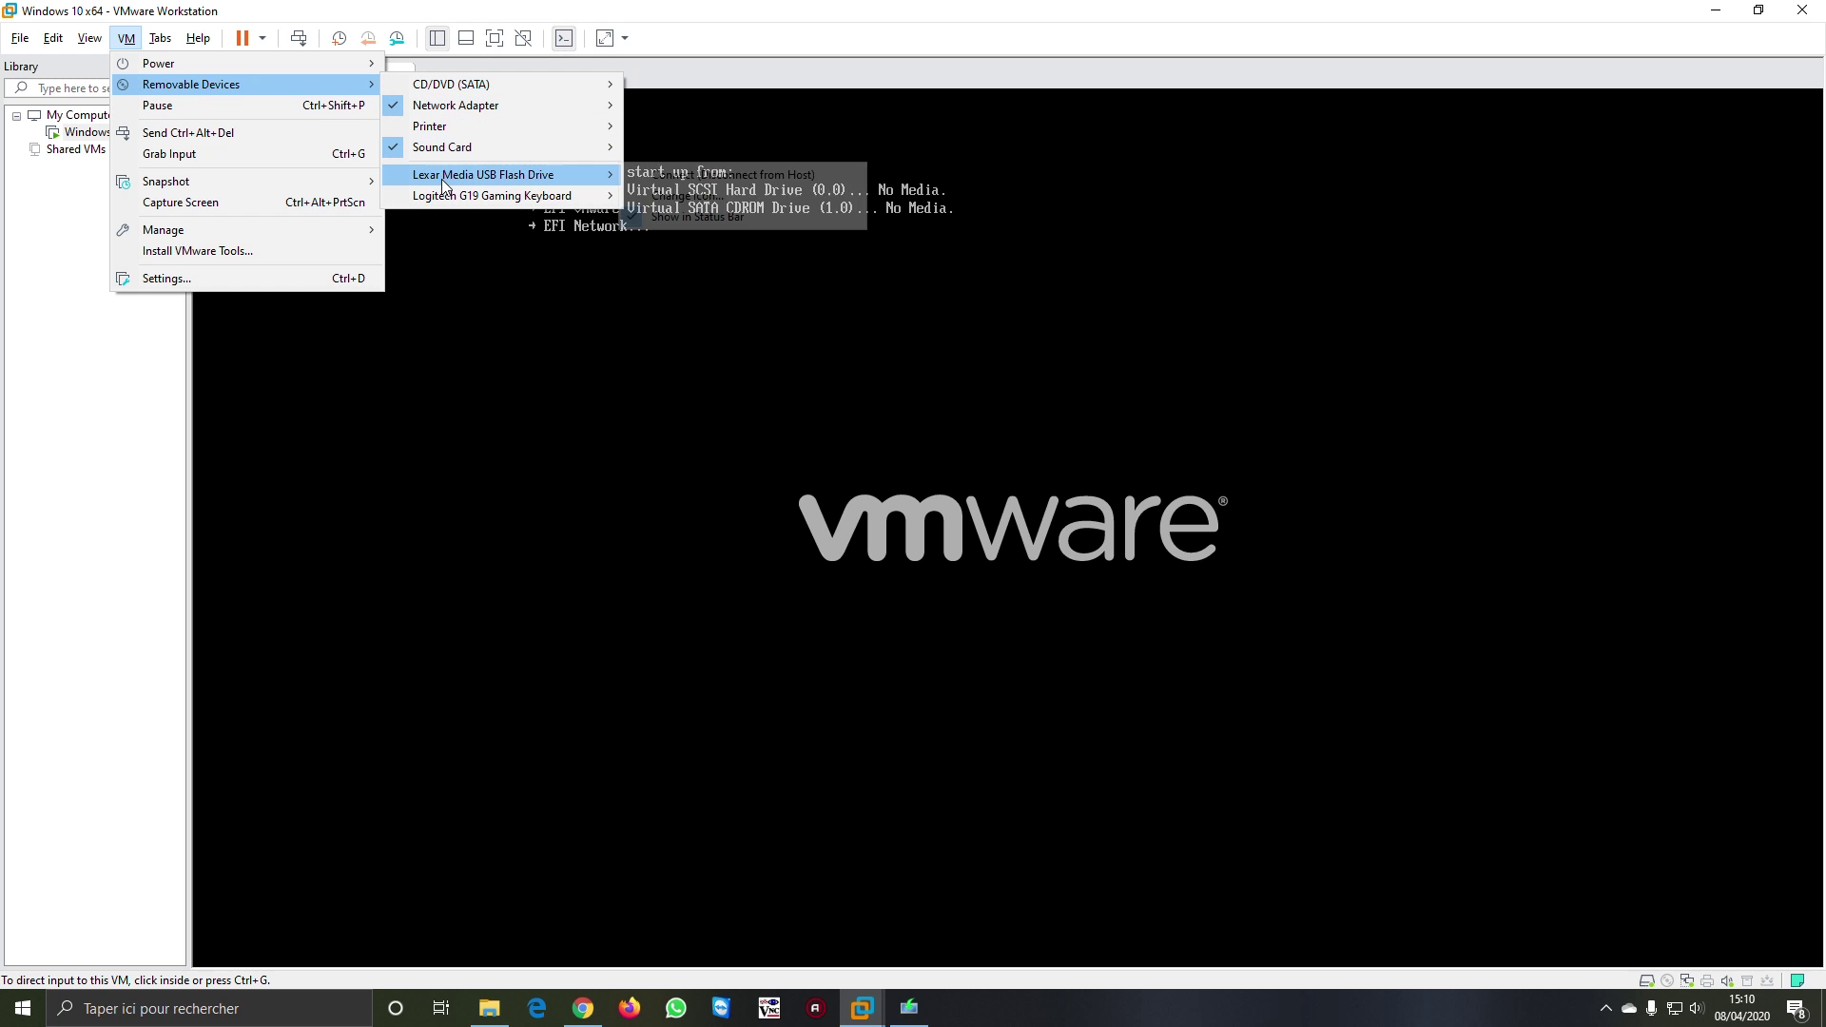
left_click(656, 179)
left_click(947, 552)
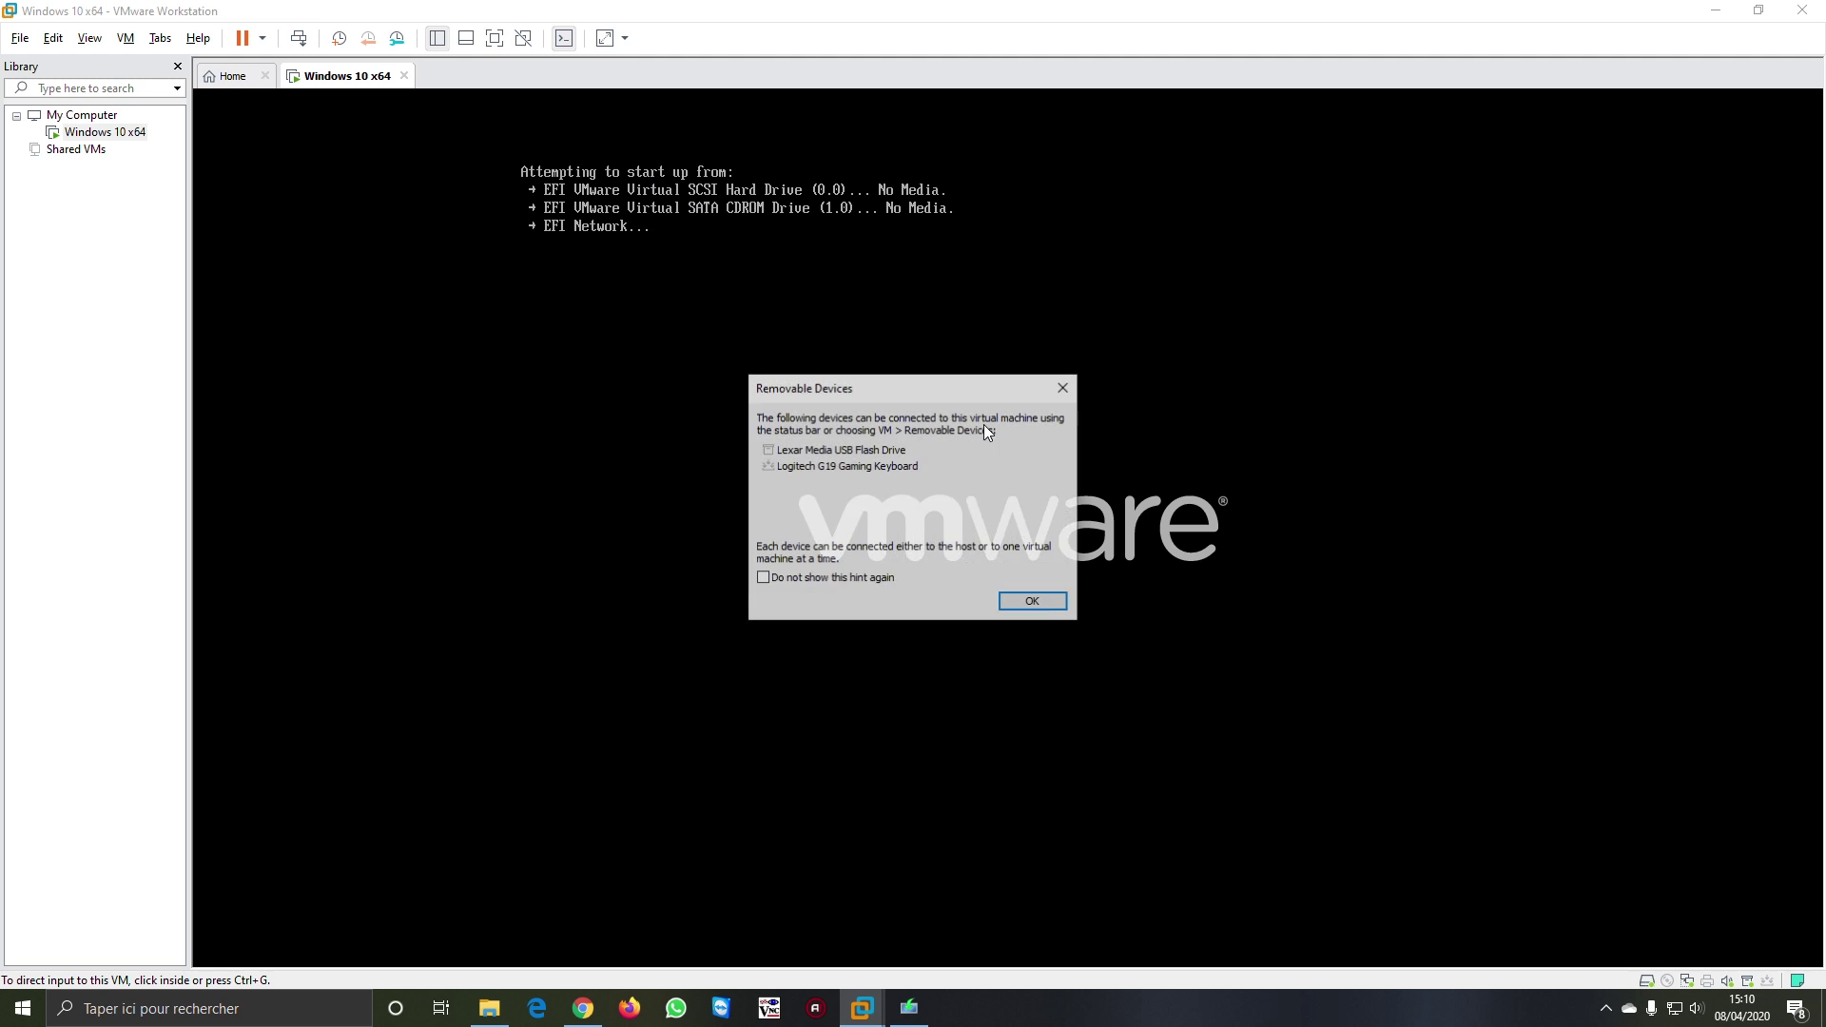
left_click(1018, 602)
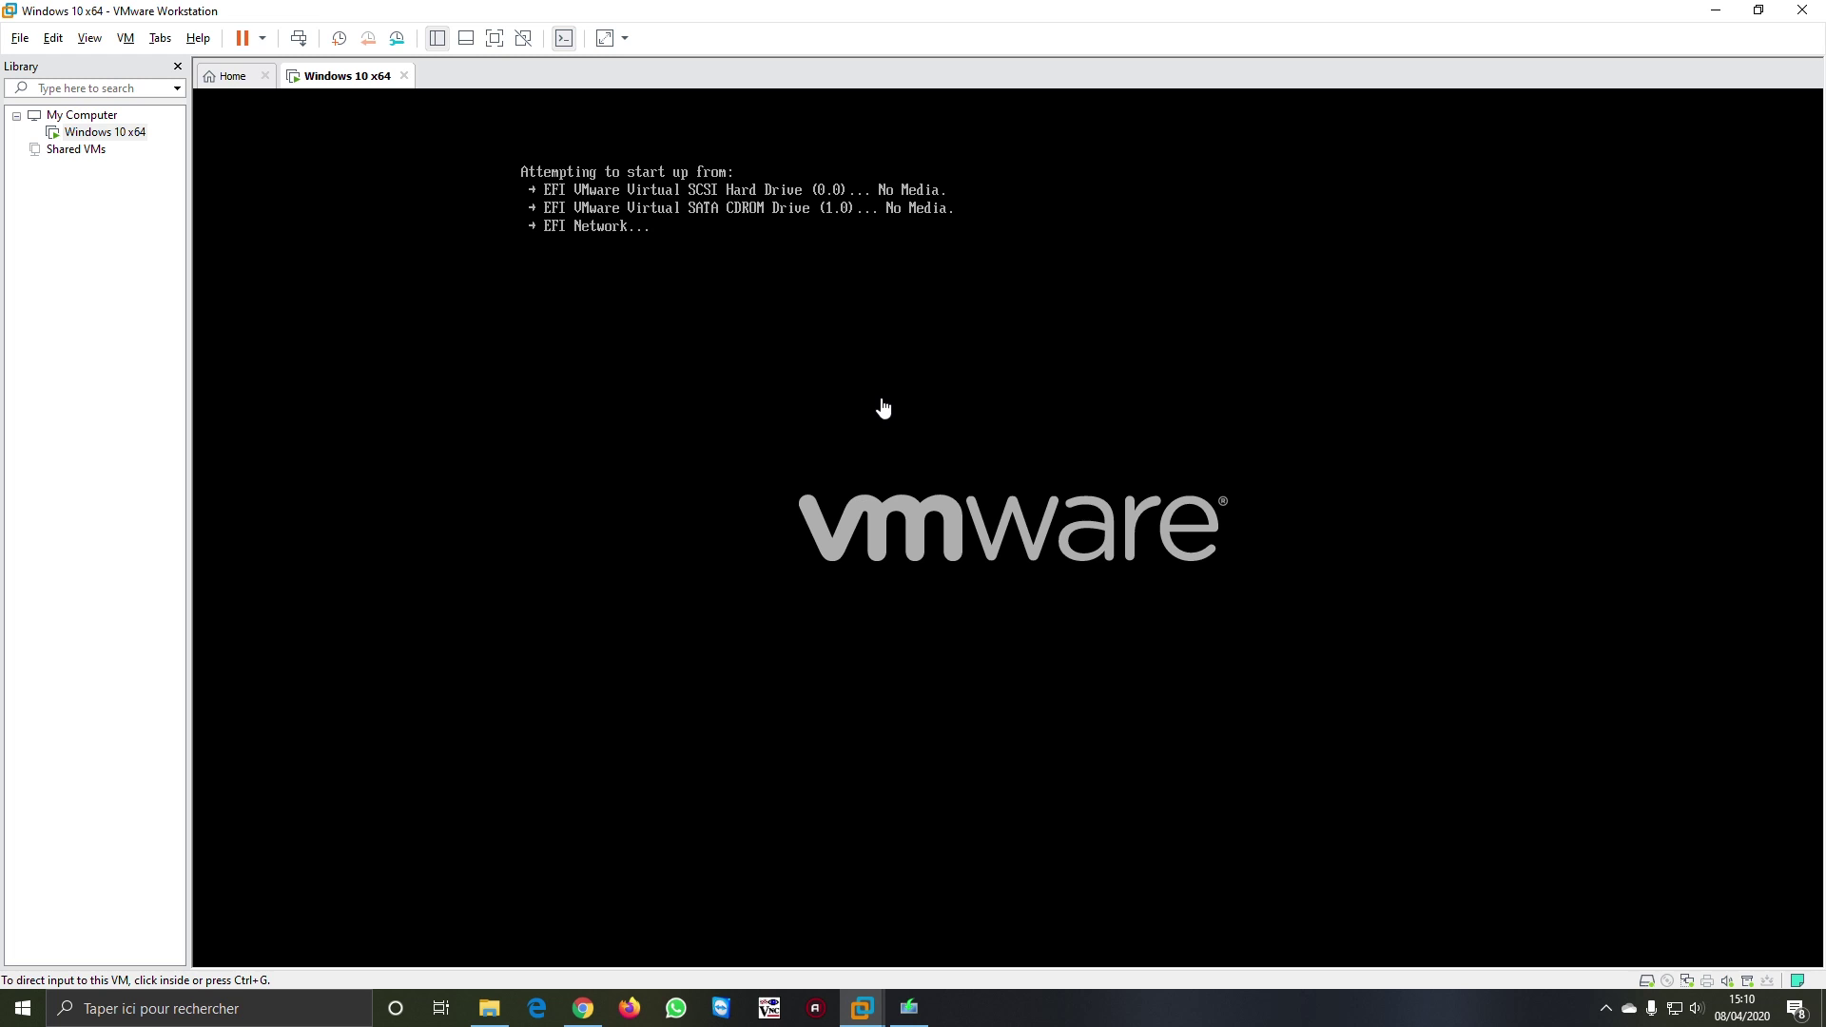
Show the virtual machine full screen and start the Windows installation with the French language, format and keyboard settings.
key("ctrl+alt+Return")
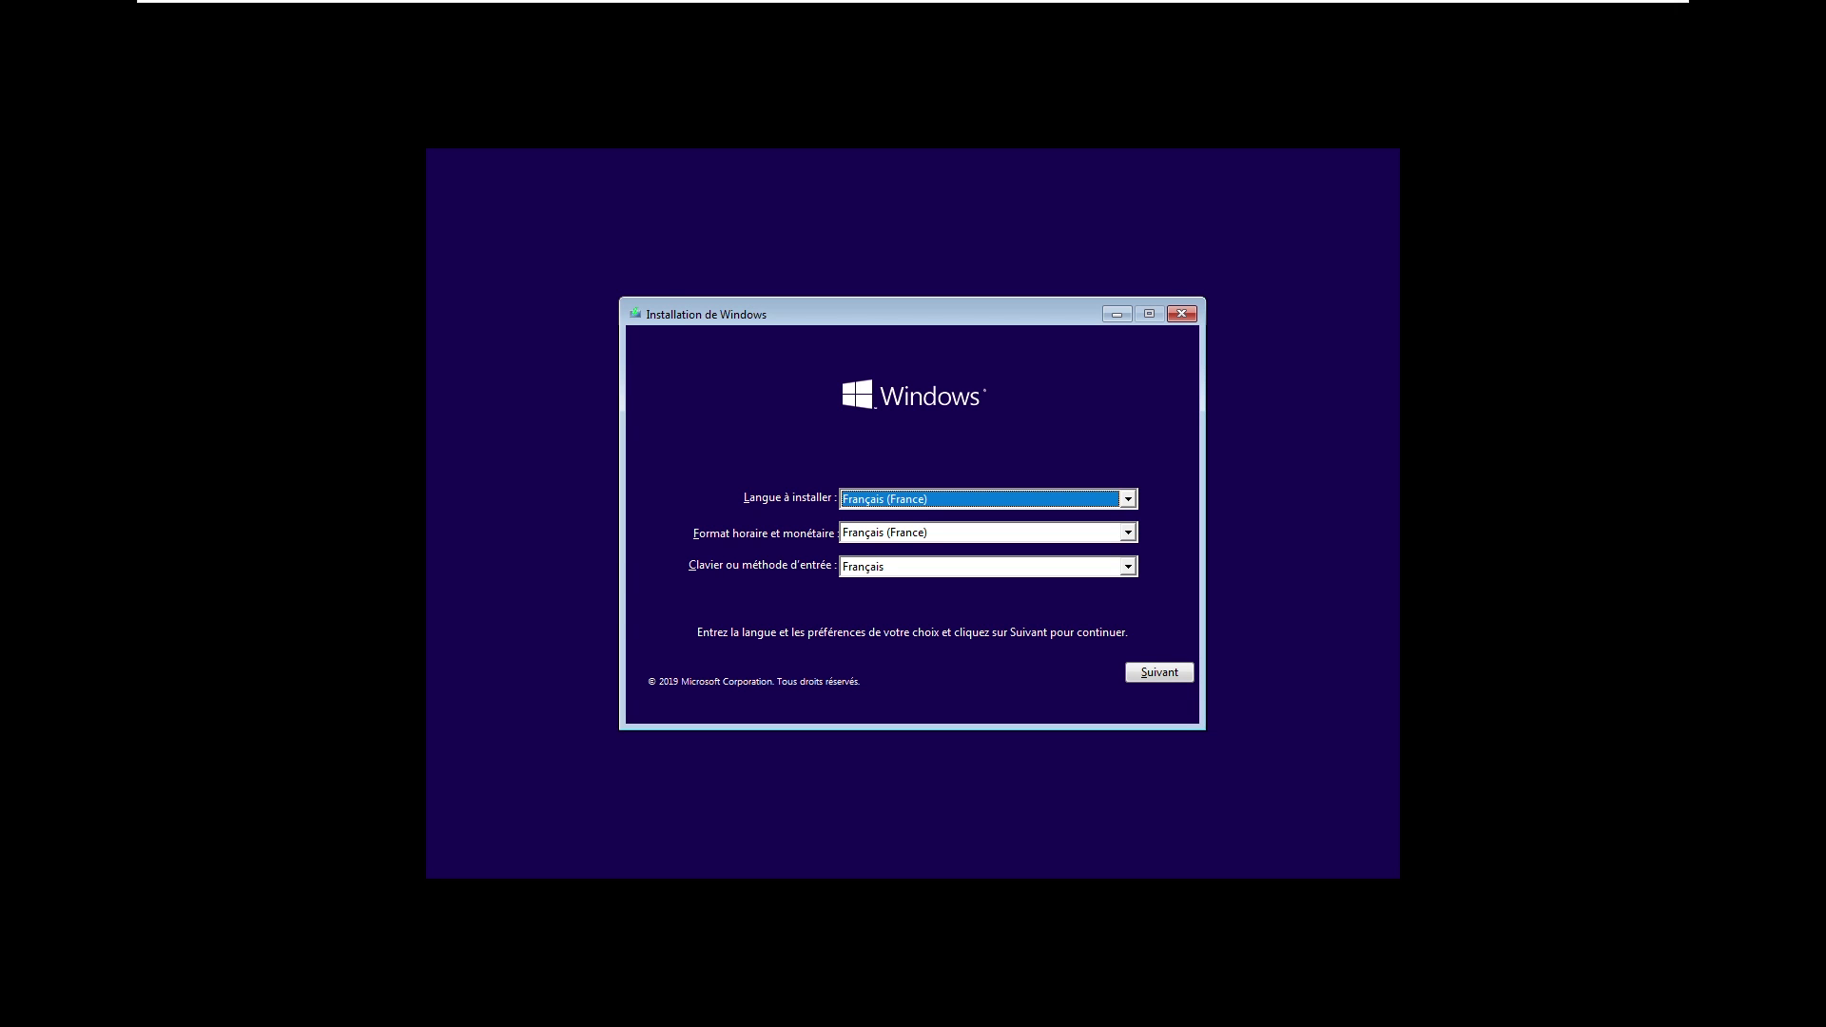
left_click(1165, 672)
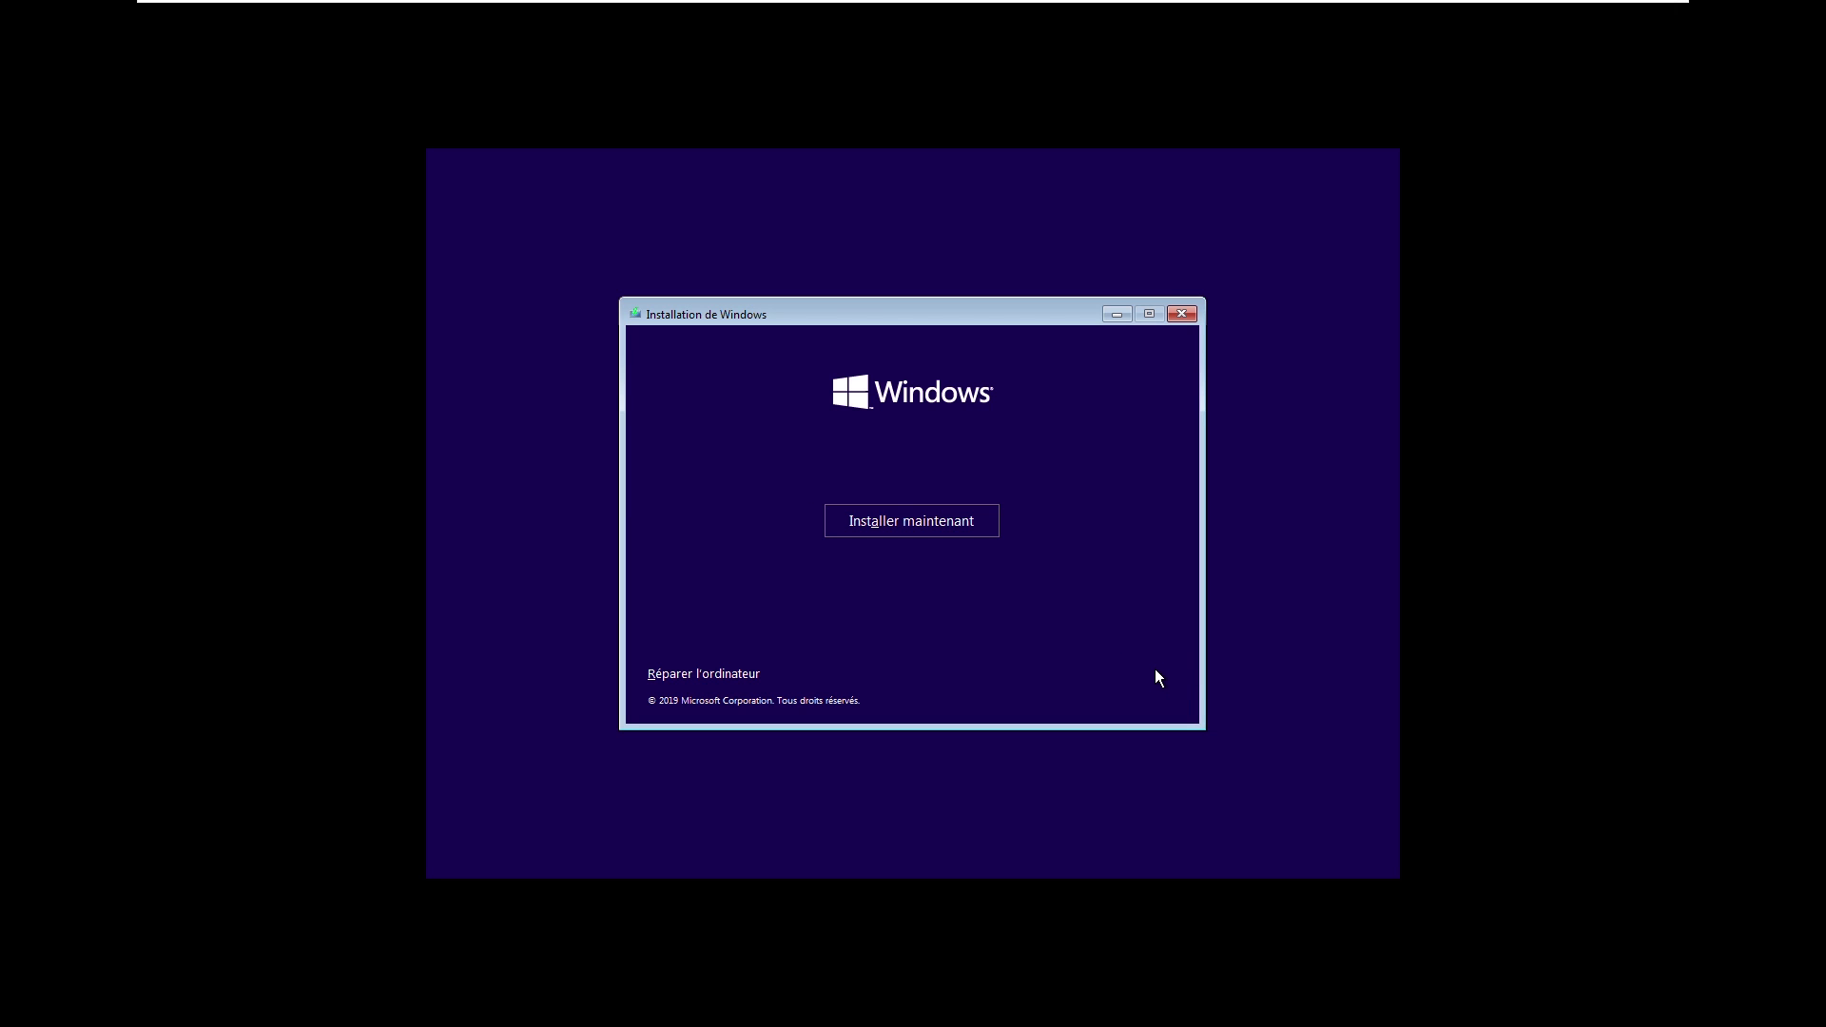
left_click(955, 531)
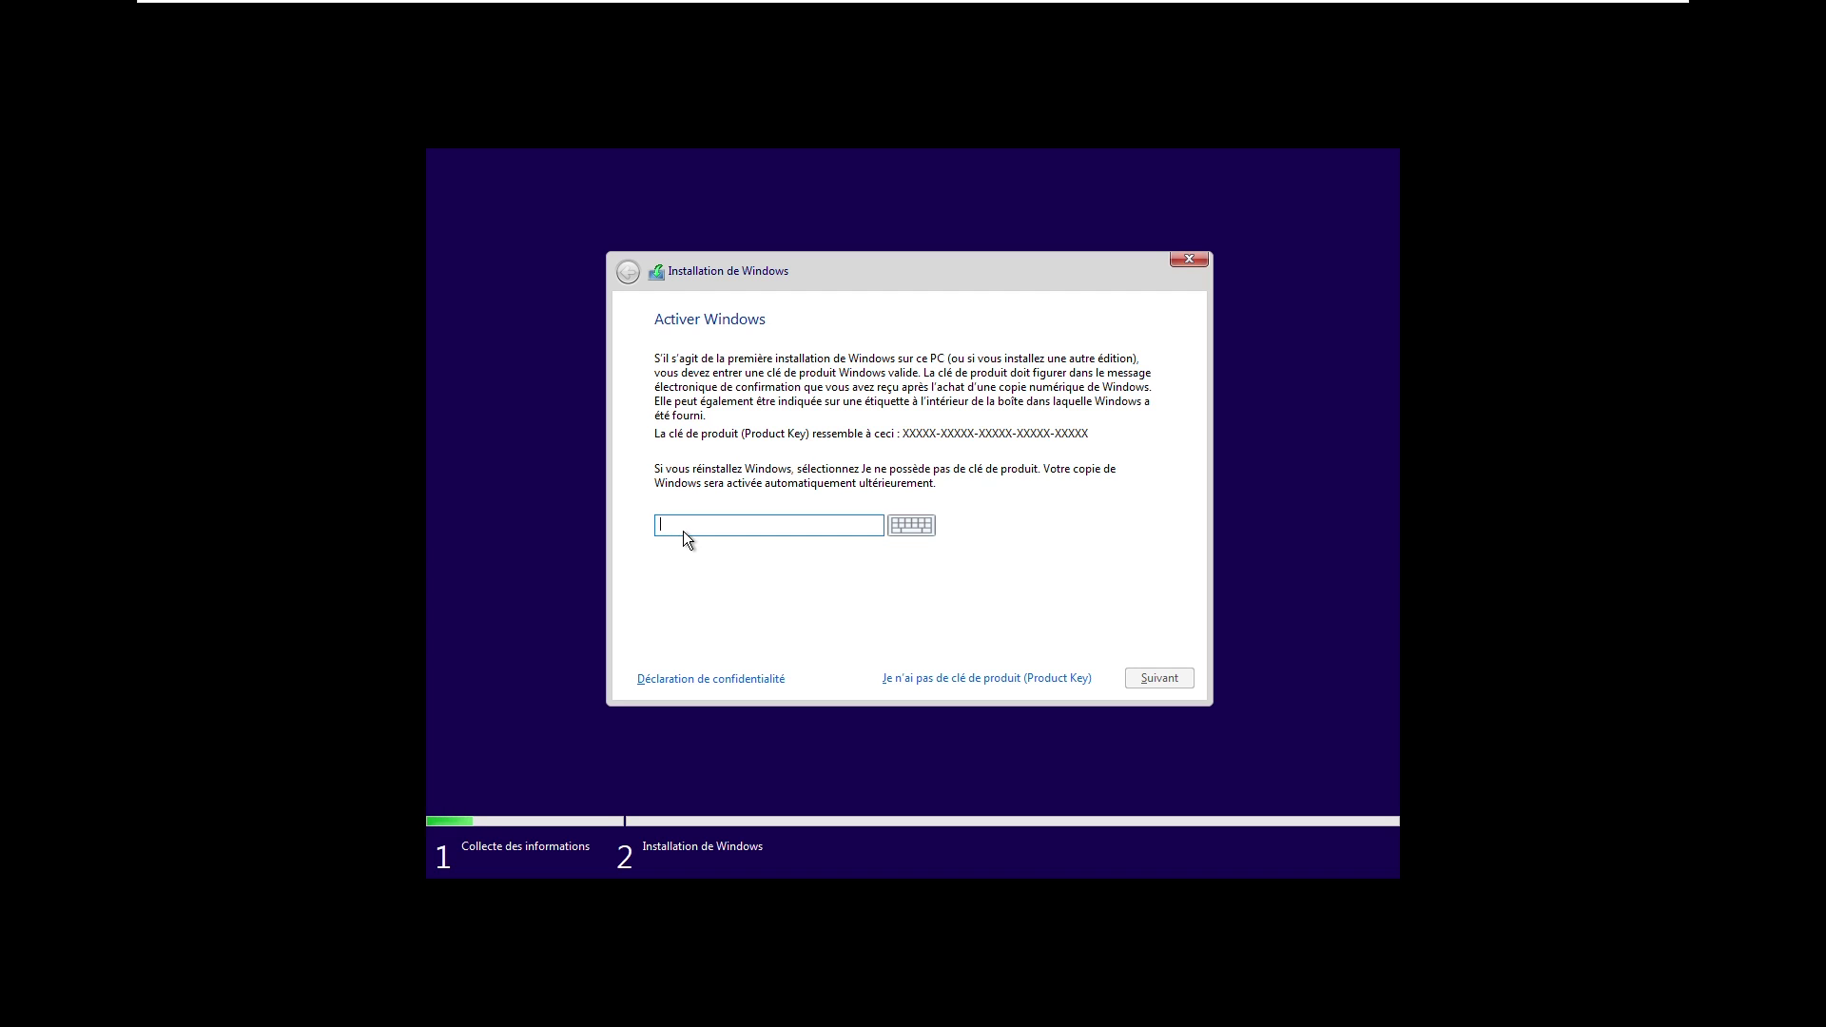
Skip the product key and select Windows 10 Famille as the operating system to install.
left_click(930, 675)
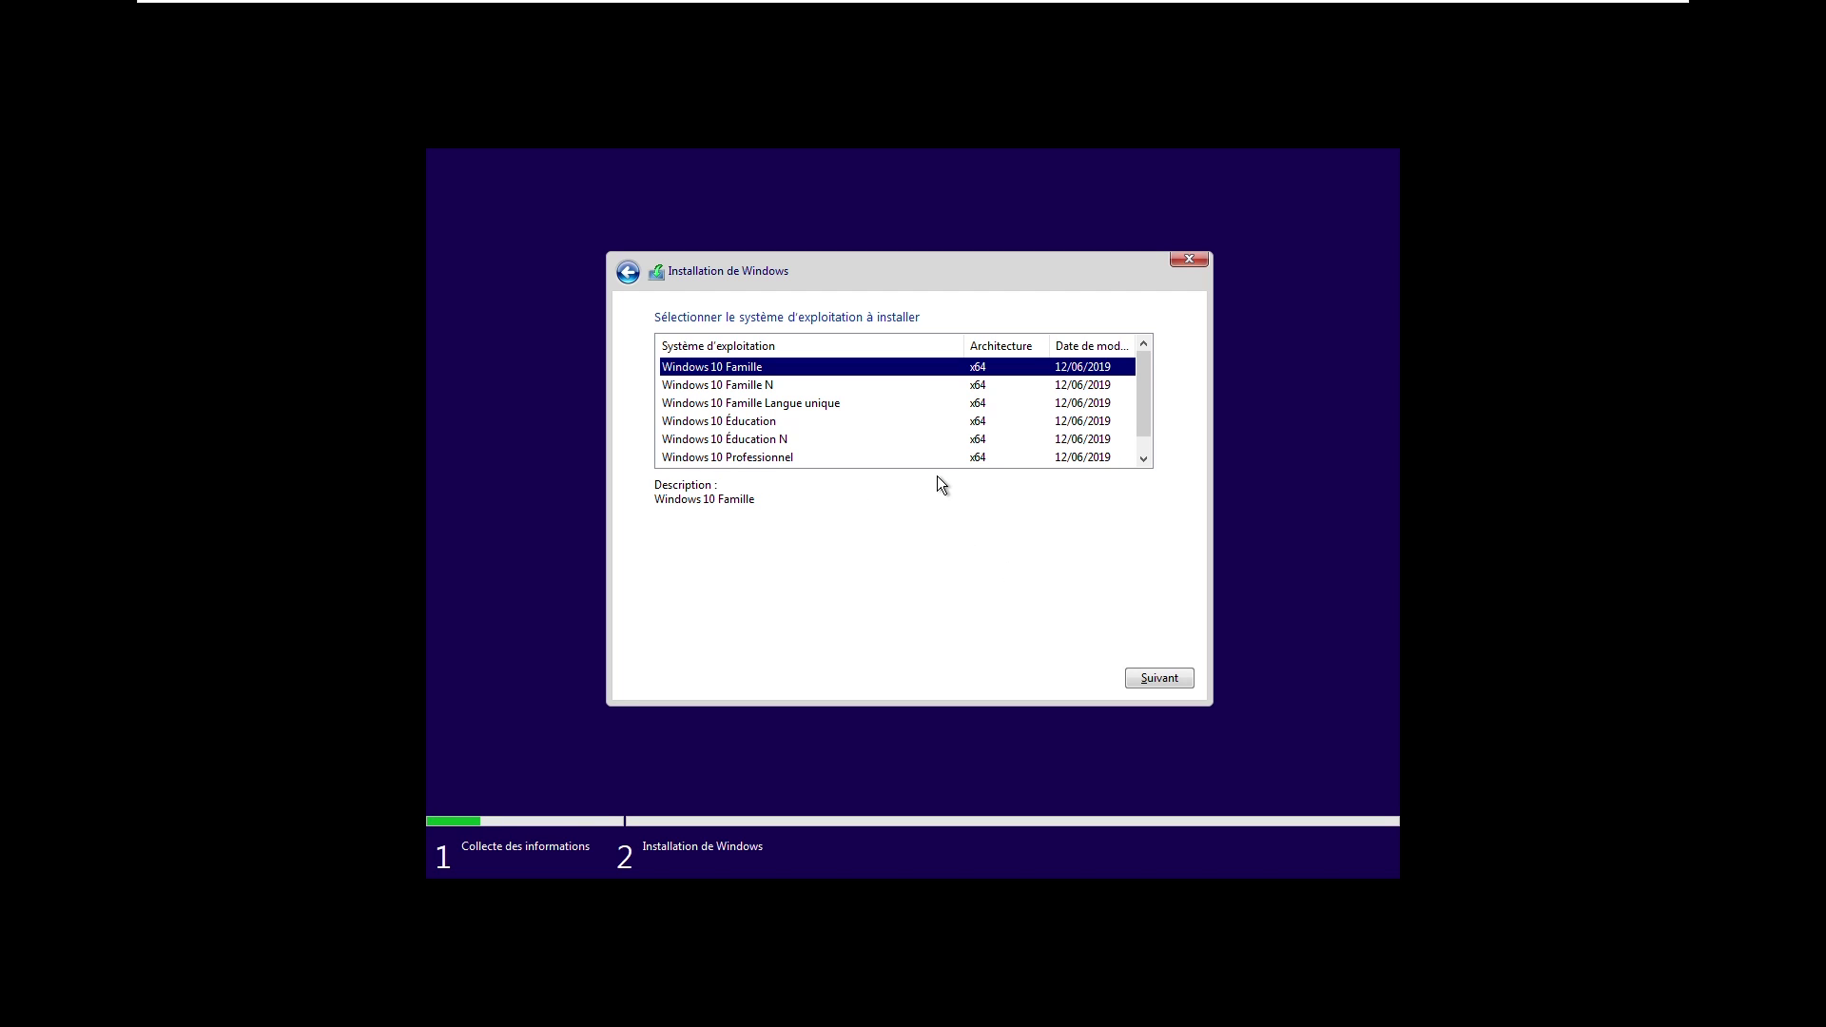
left_click(1172, 679)
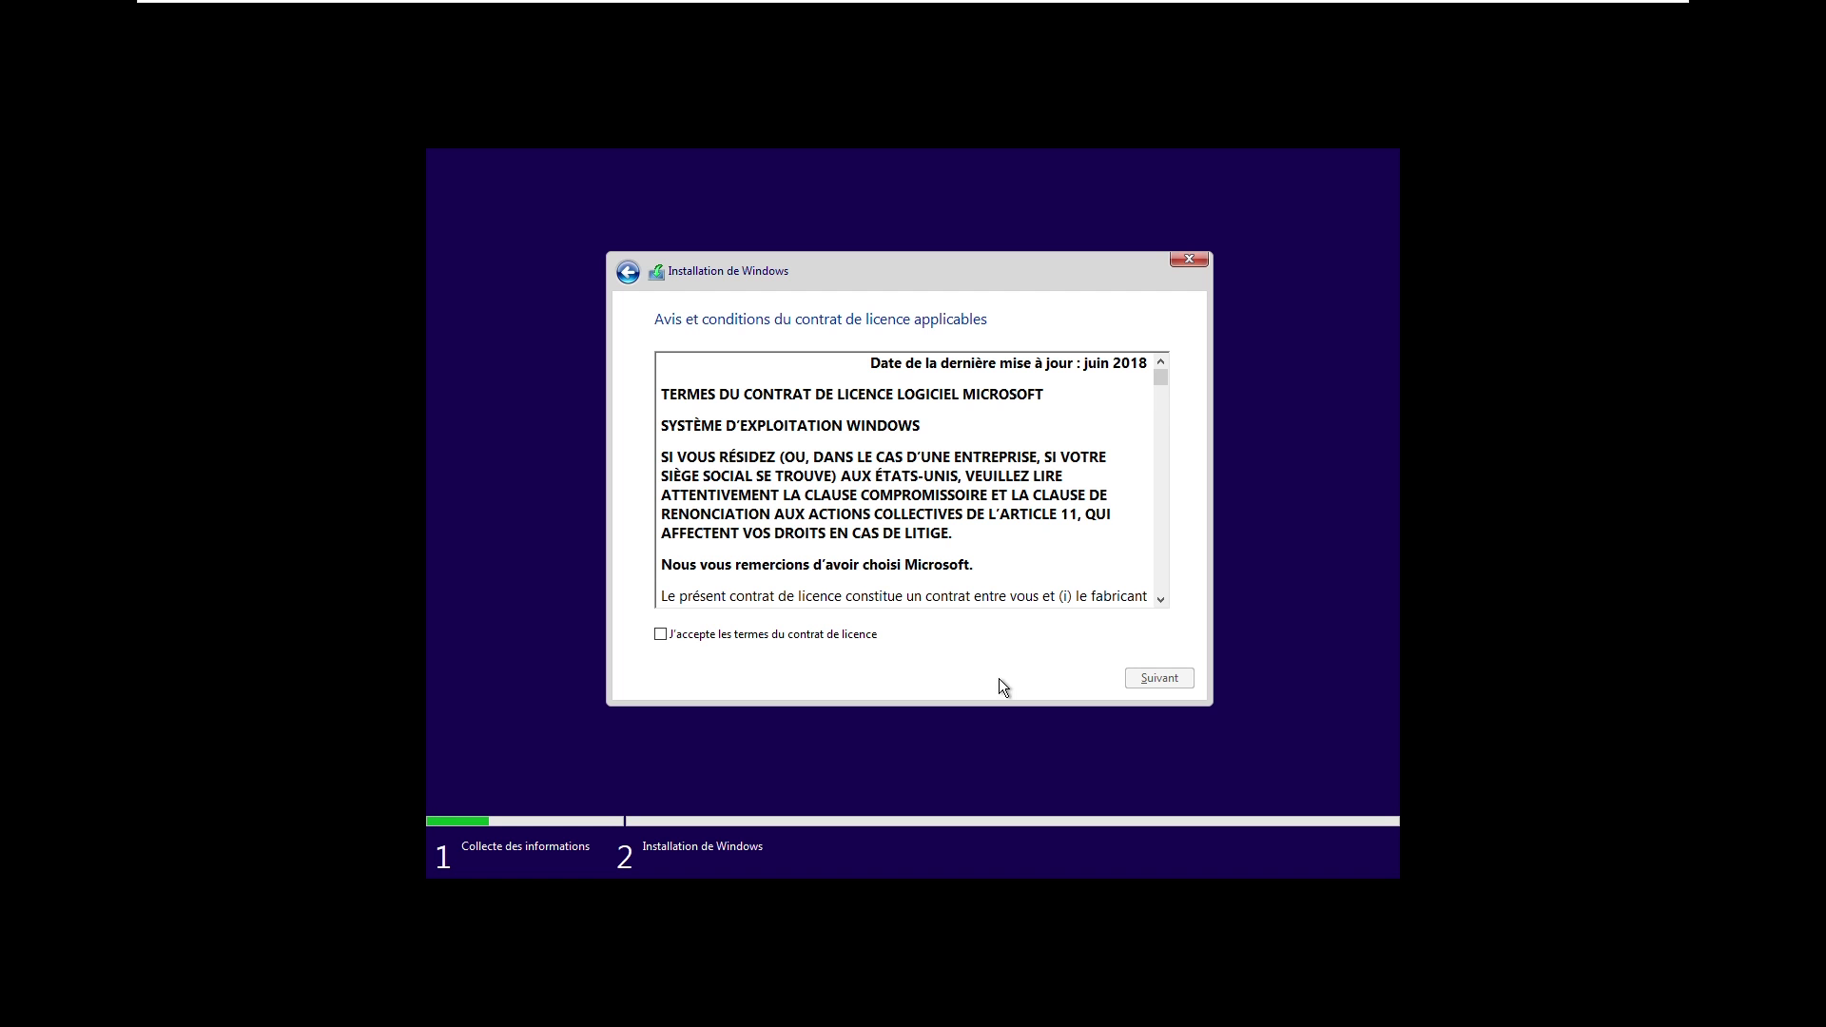
Accept the Windows licence terms and start a custom installation on the unallocated space of drive 0.
left_click(677, 634)
left_click(1154, 677)
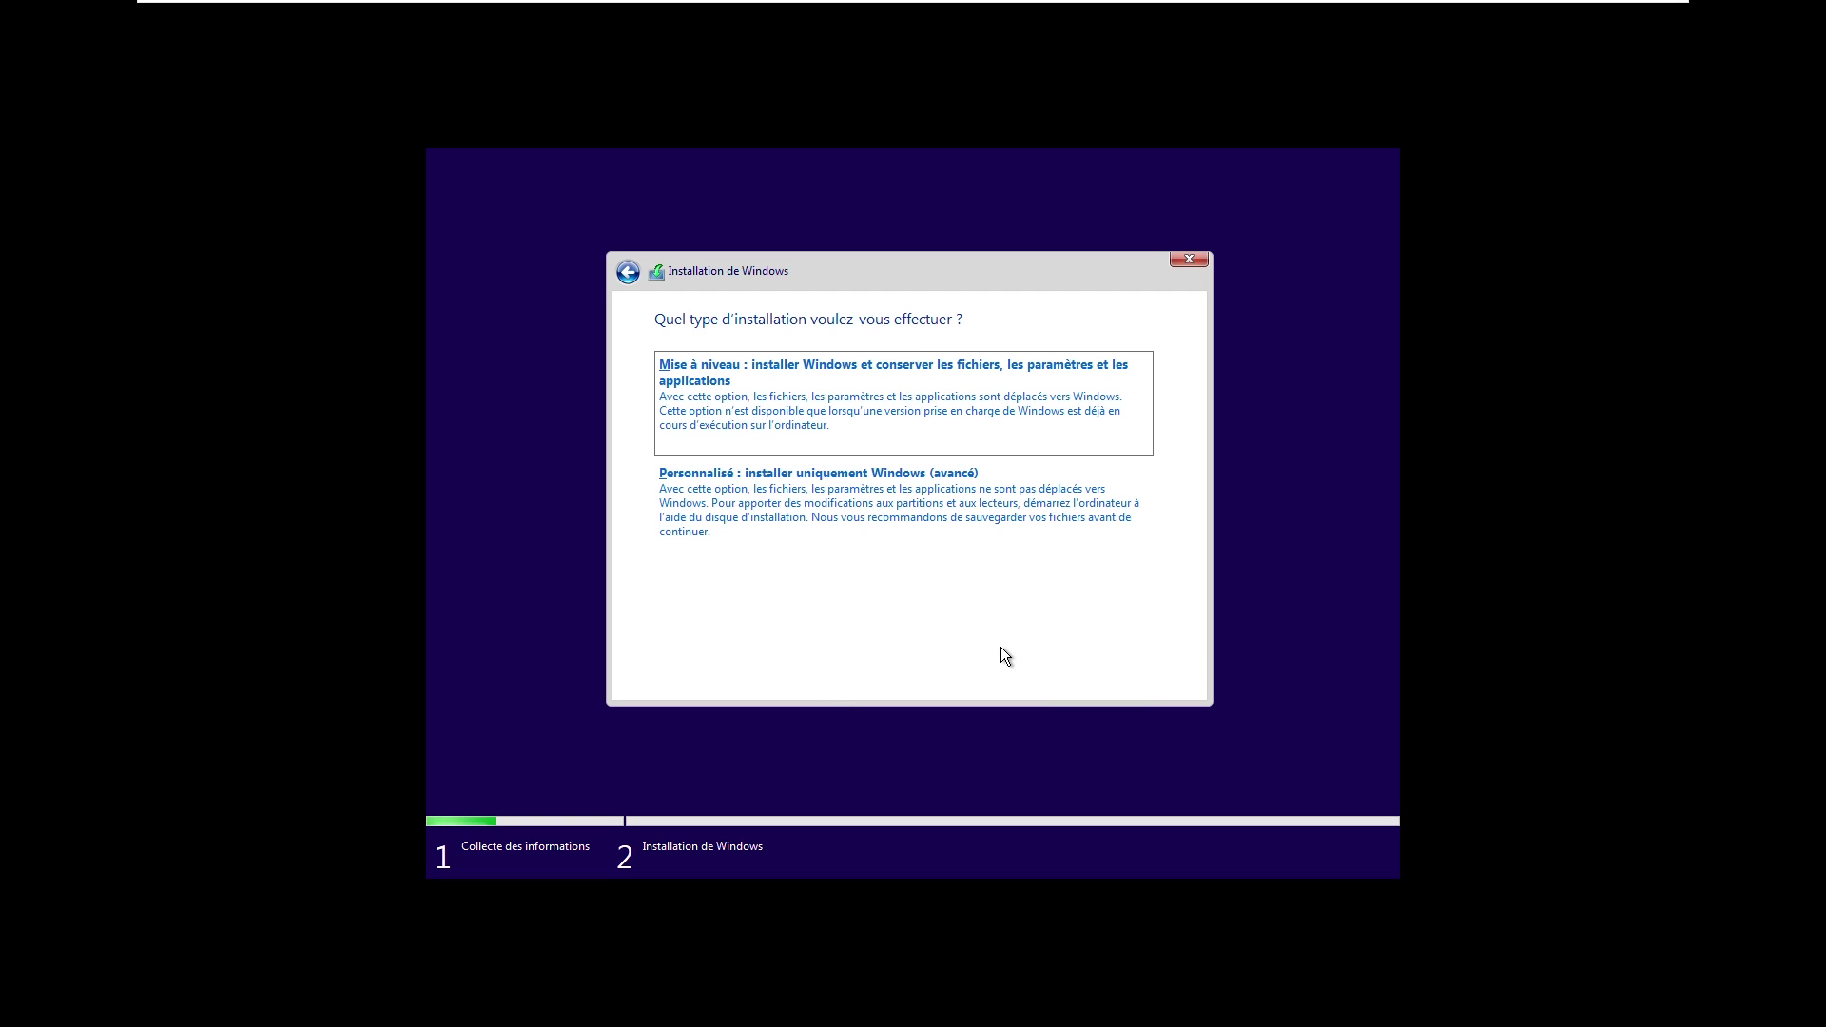
left_click(918, 514)
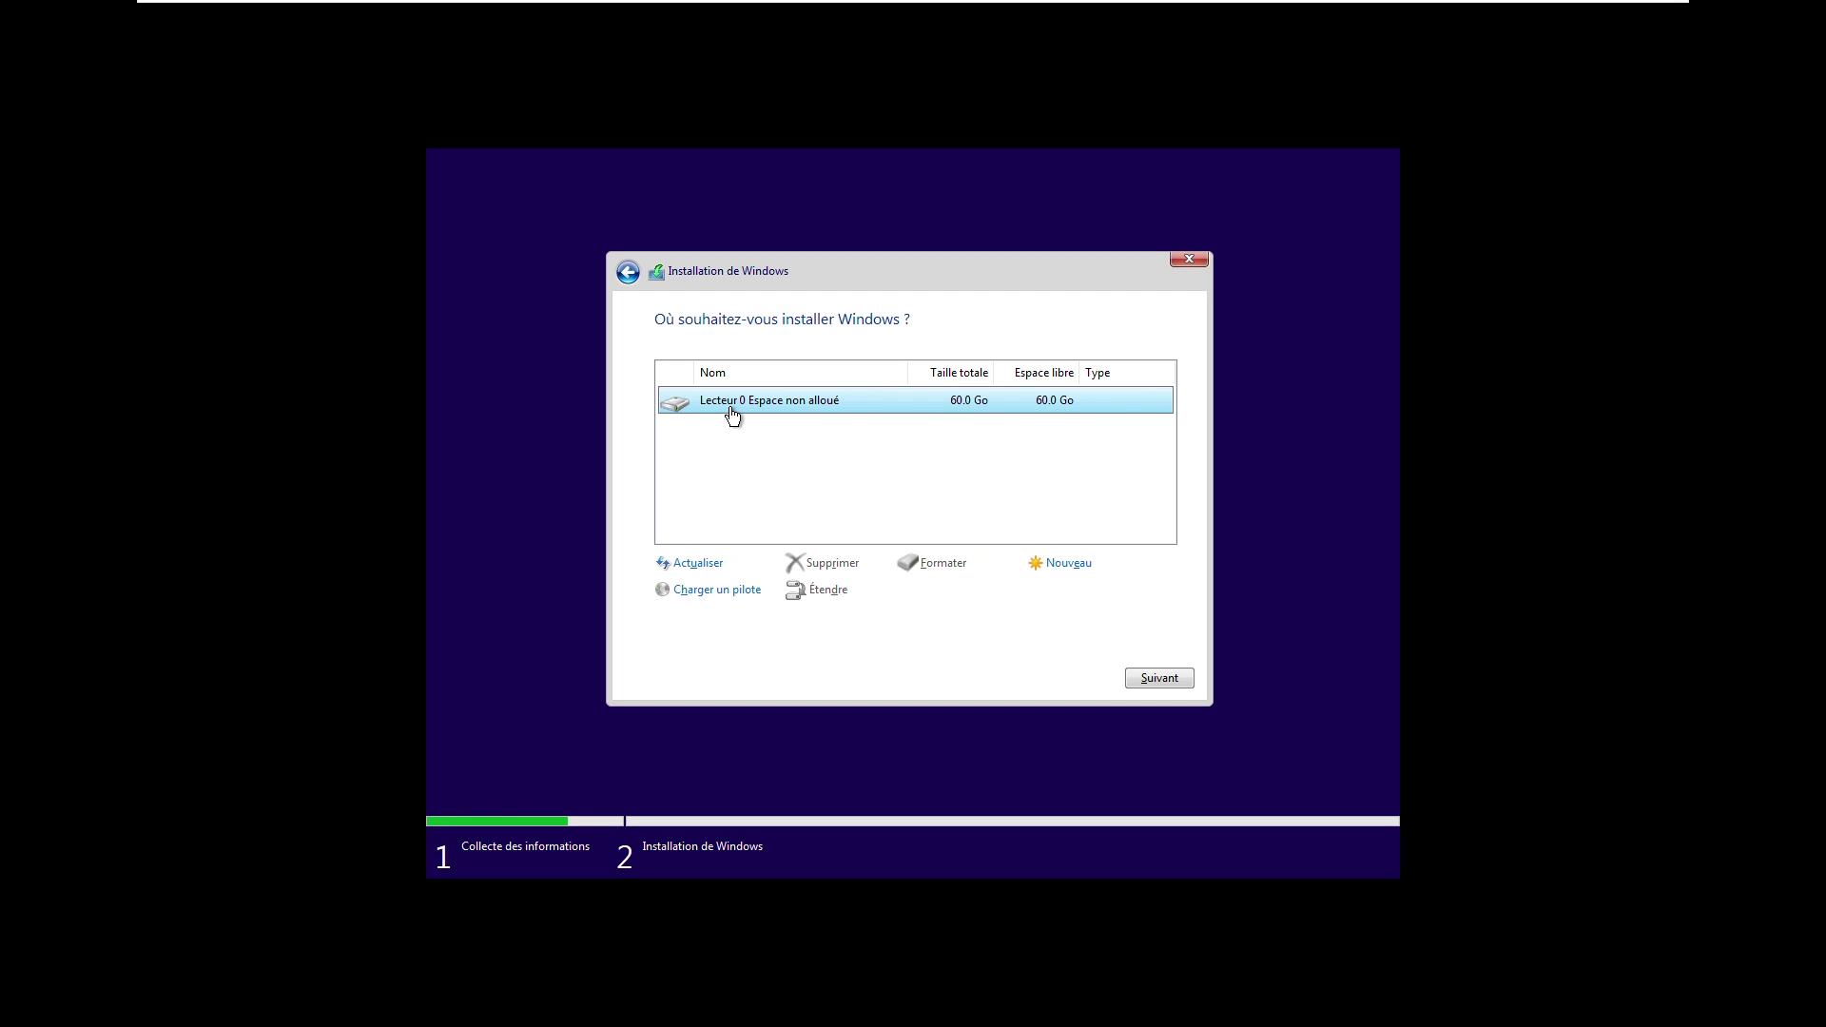
left_click(1156, 679)
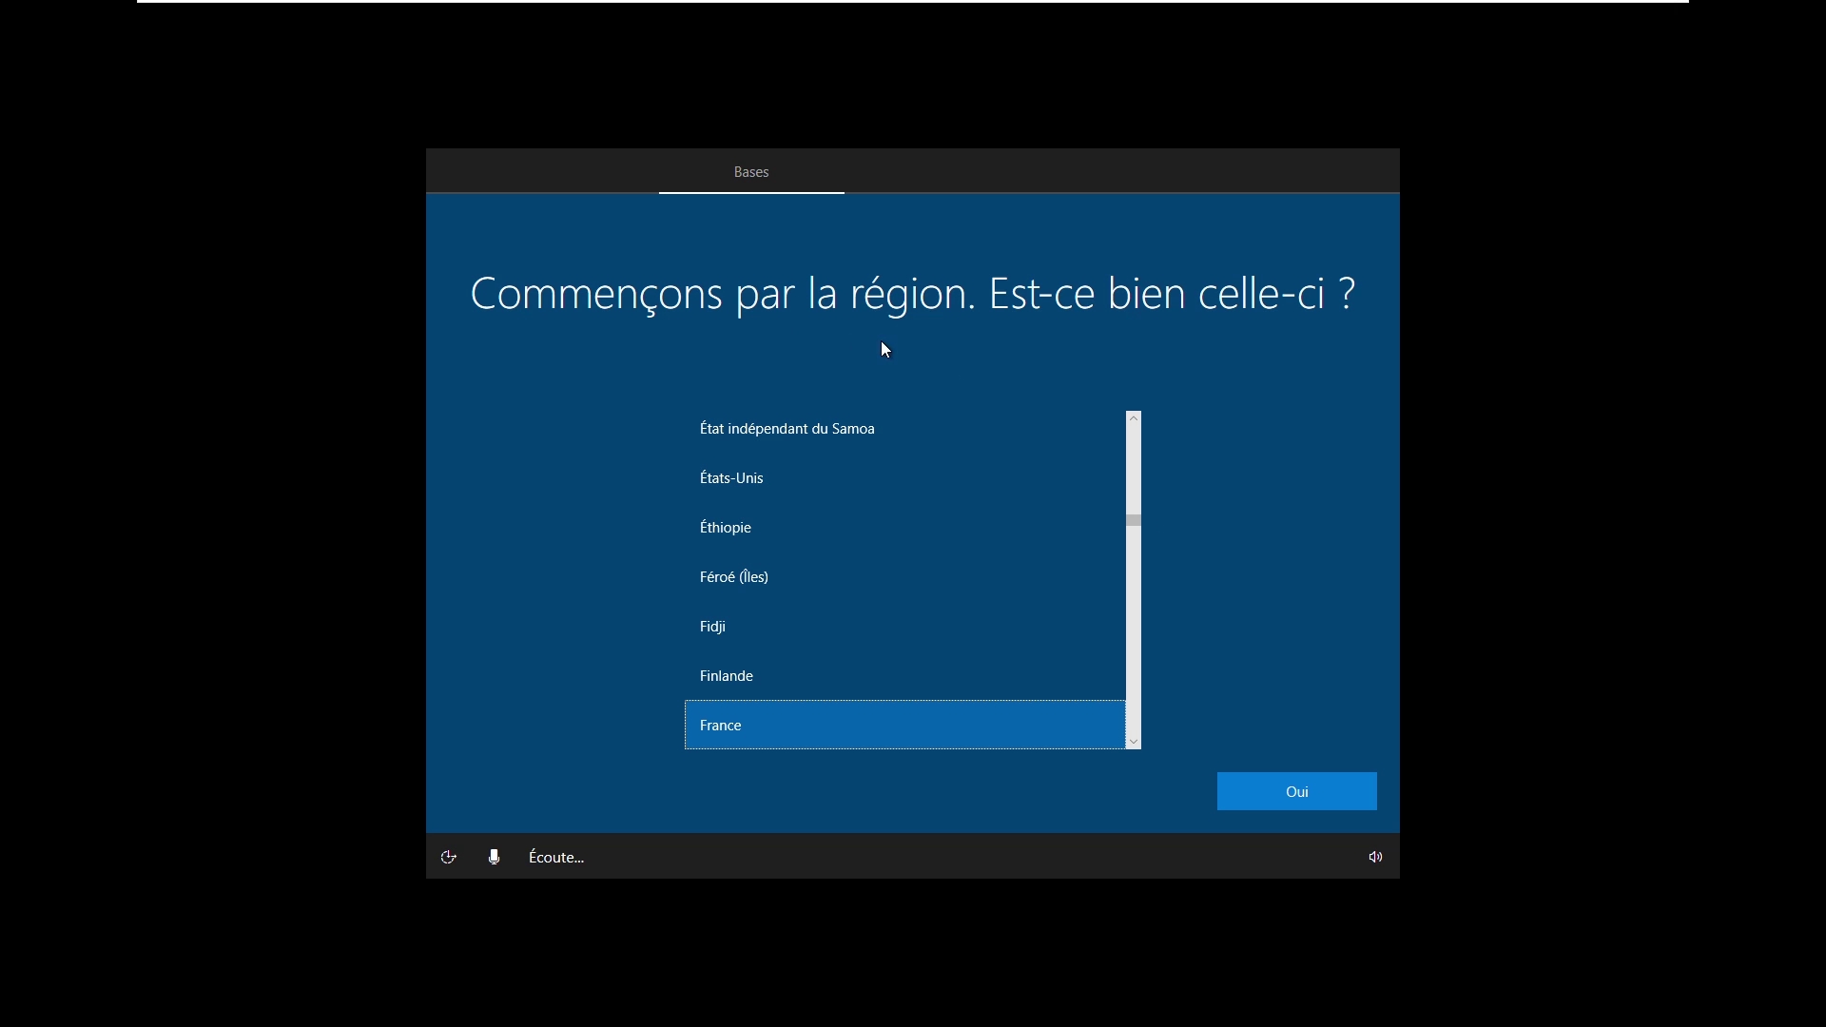
Confirm France as the region and Français as the keyboard layout, without adding a second layout.
left_click(1309, 795)
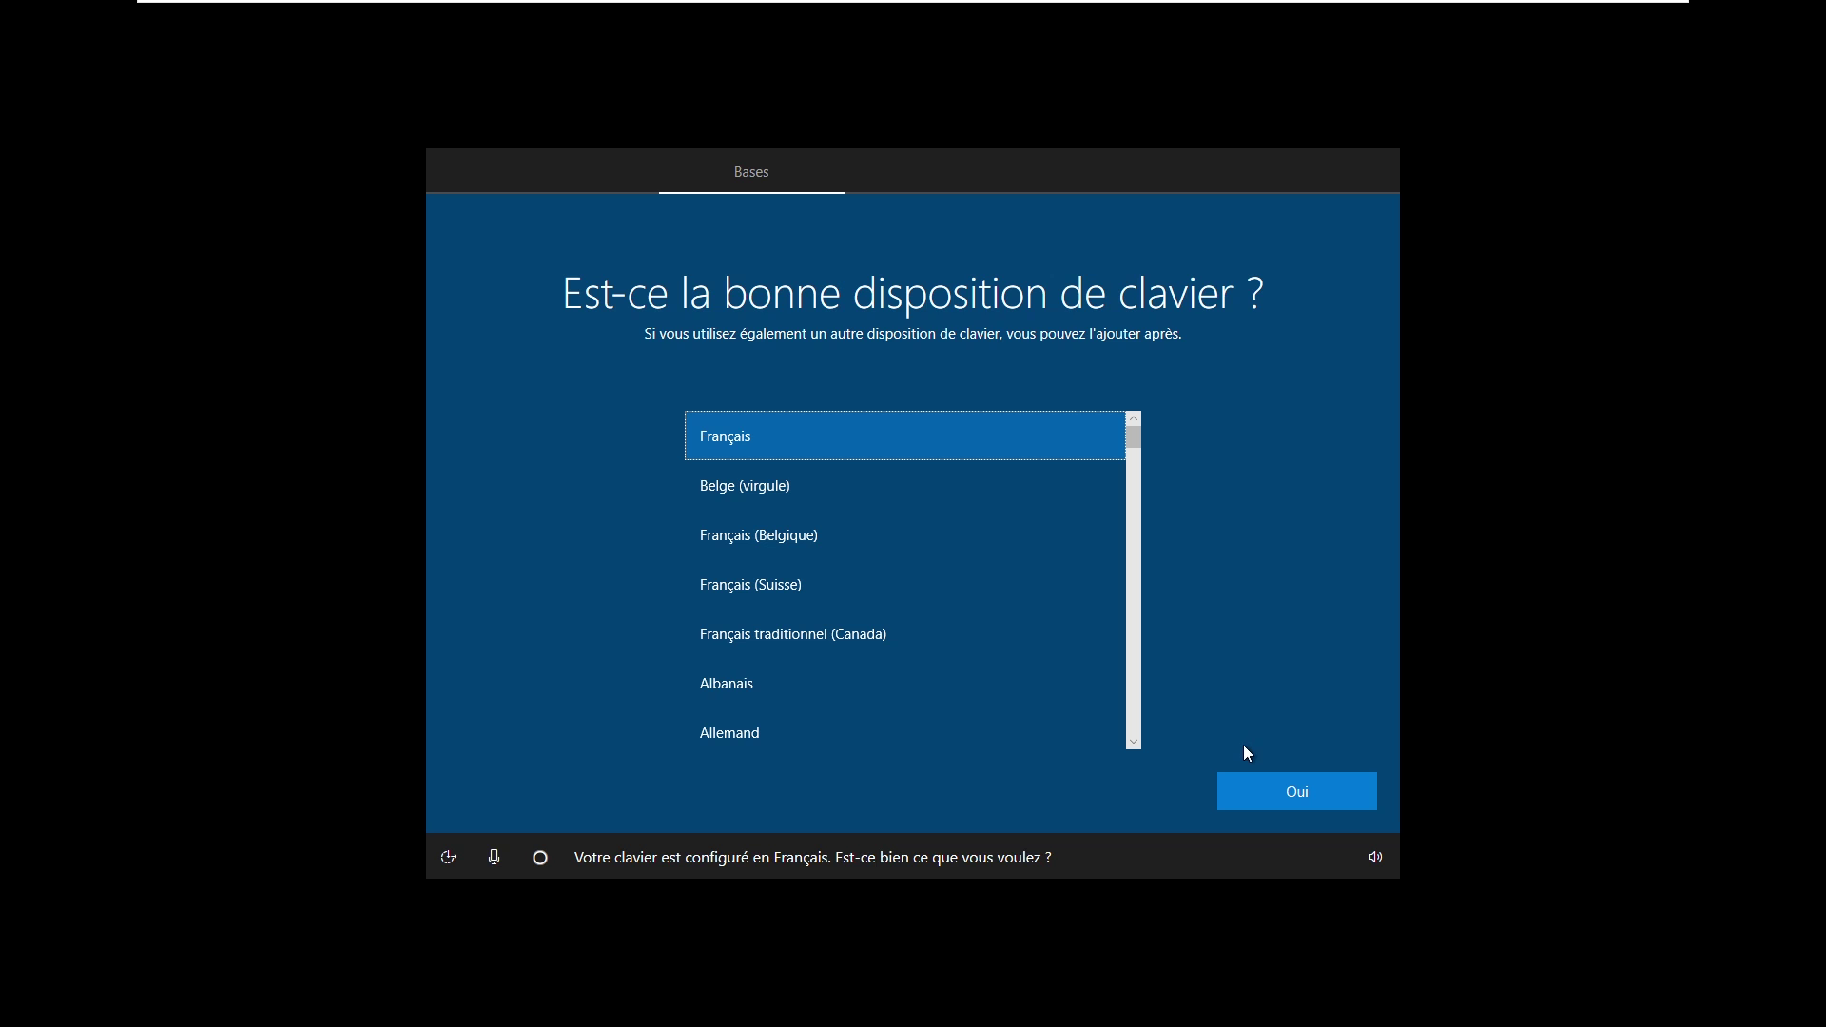
left_click(1324, 797)
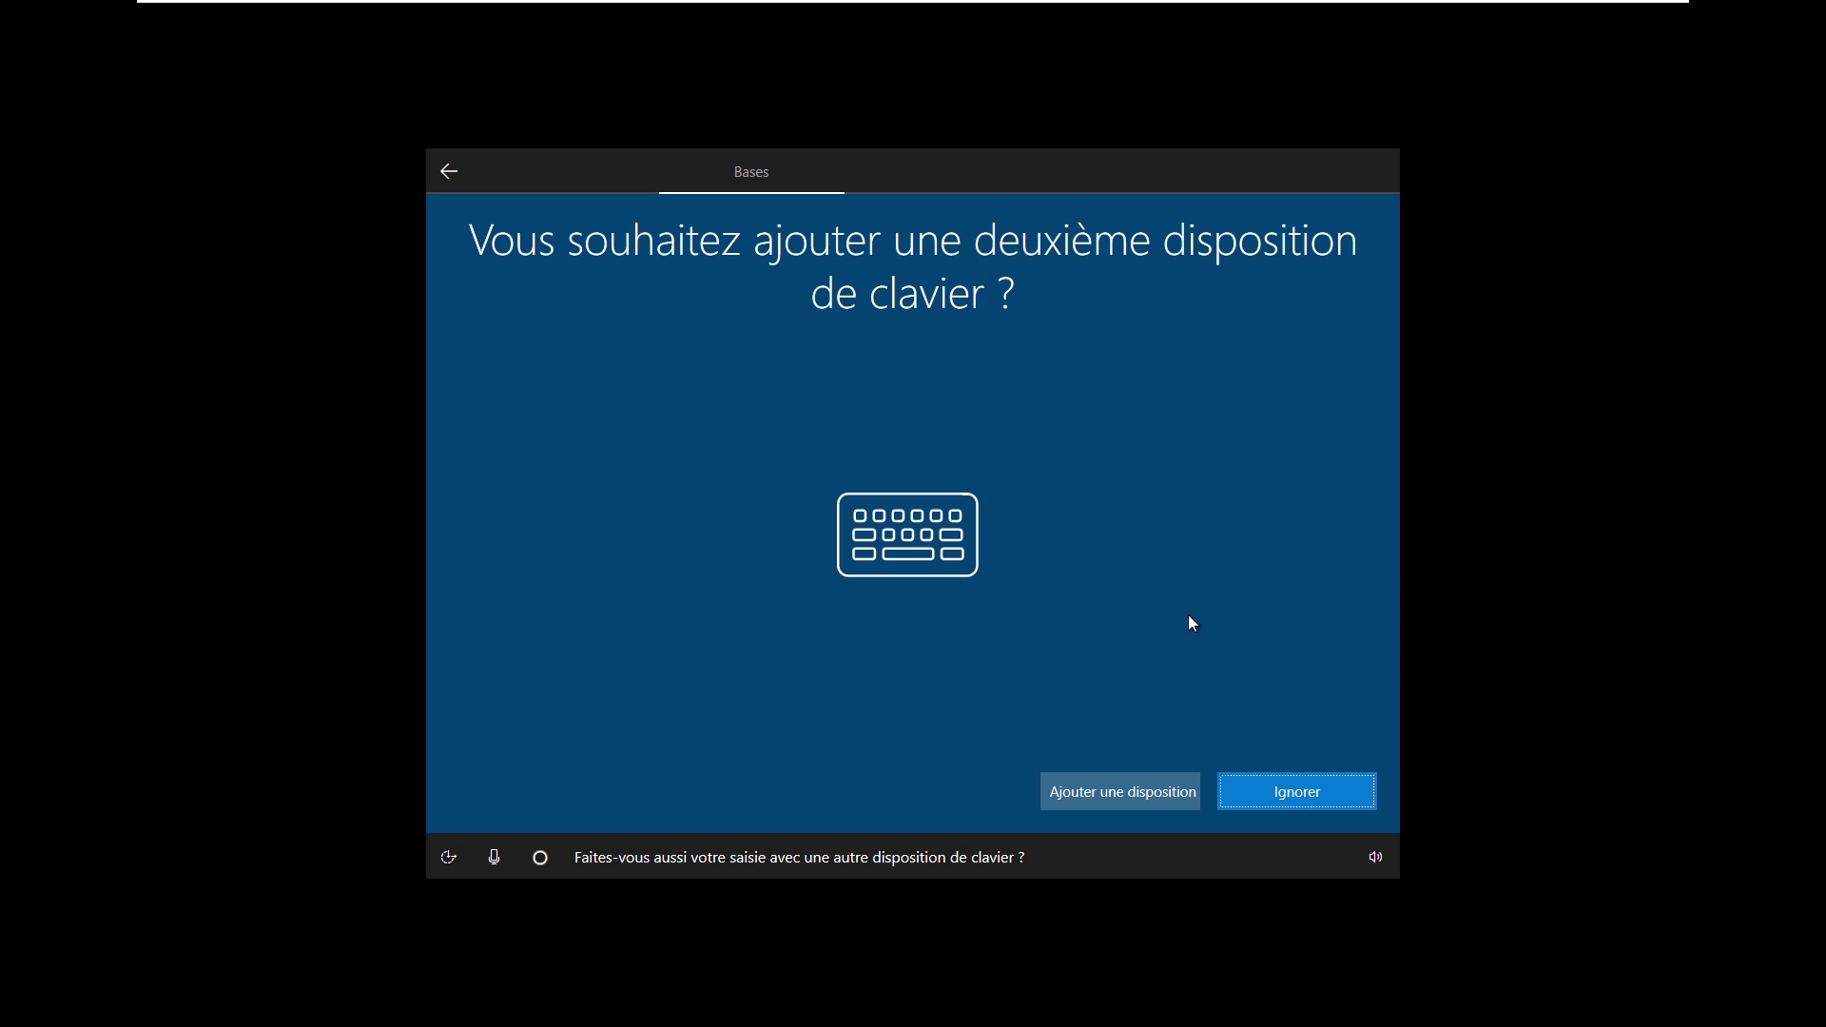
left_click(1317, 795)
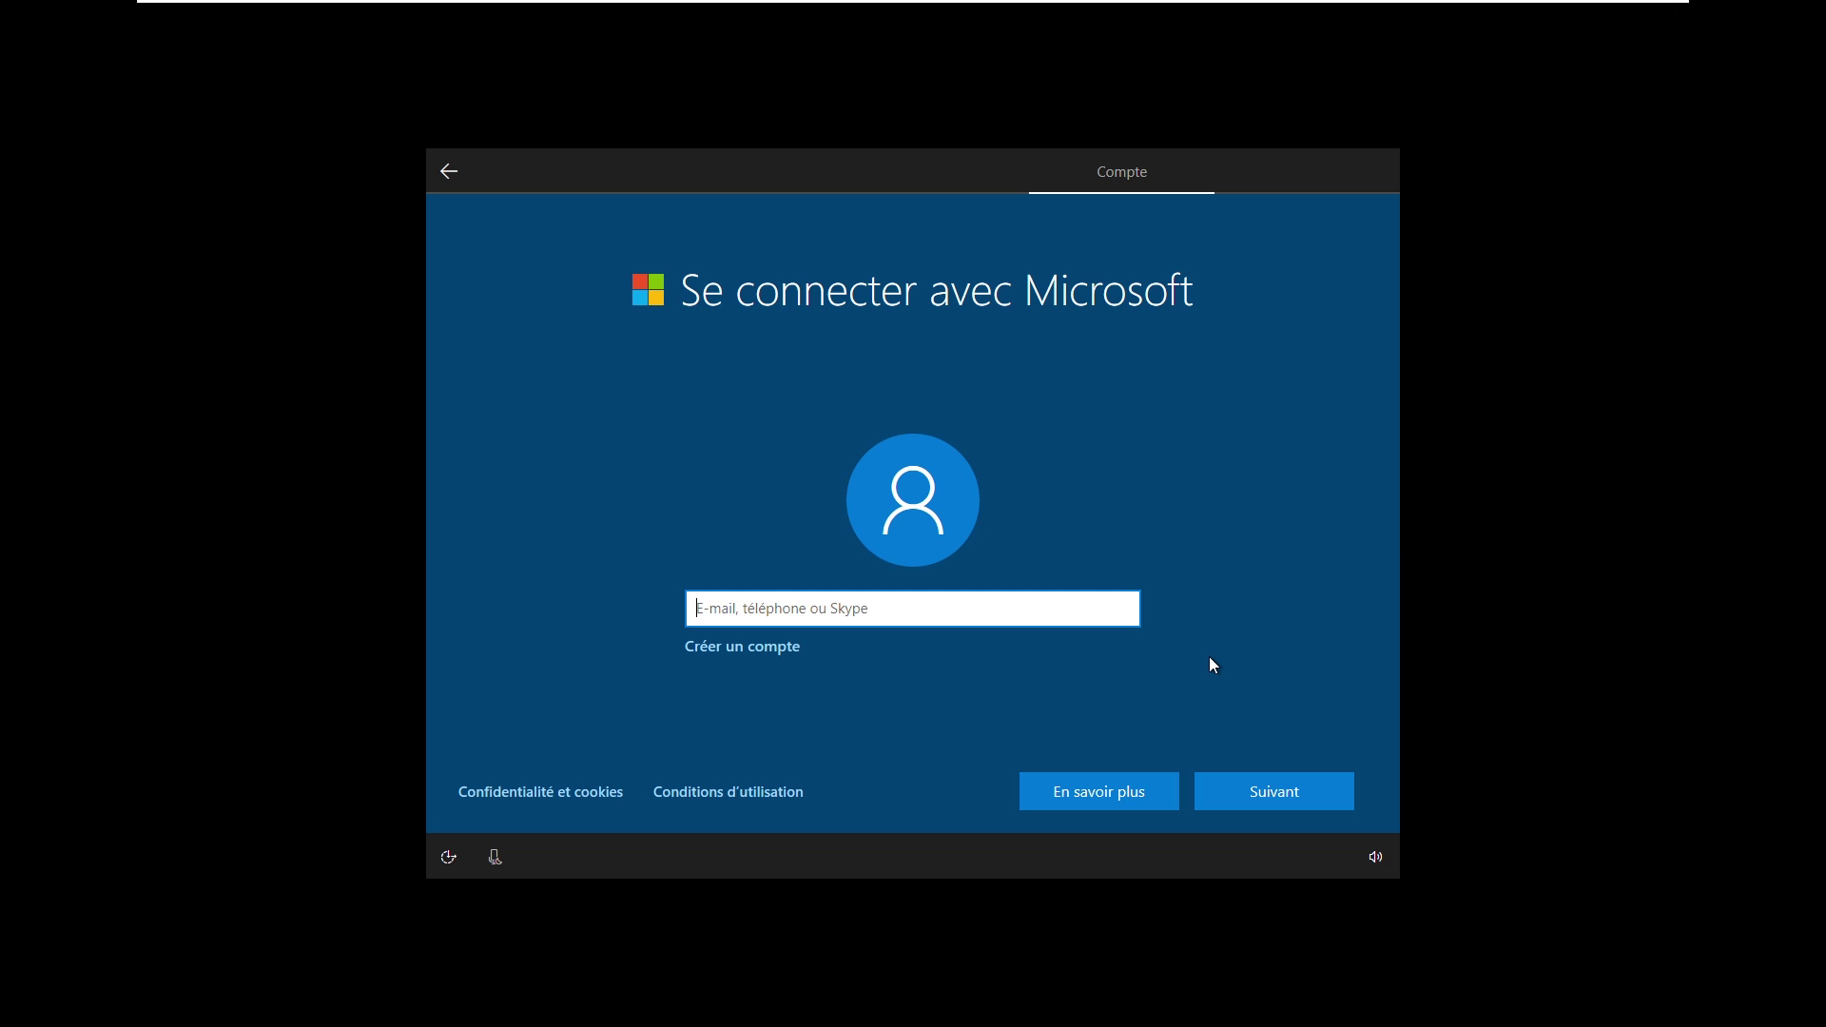
Back out of the Microsoft account sign-in and create a local user named Tutoreplay with no password.
left_click(785, 151)
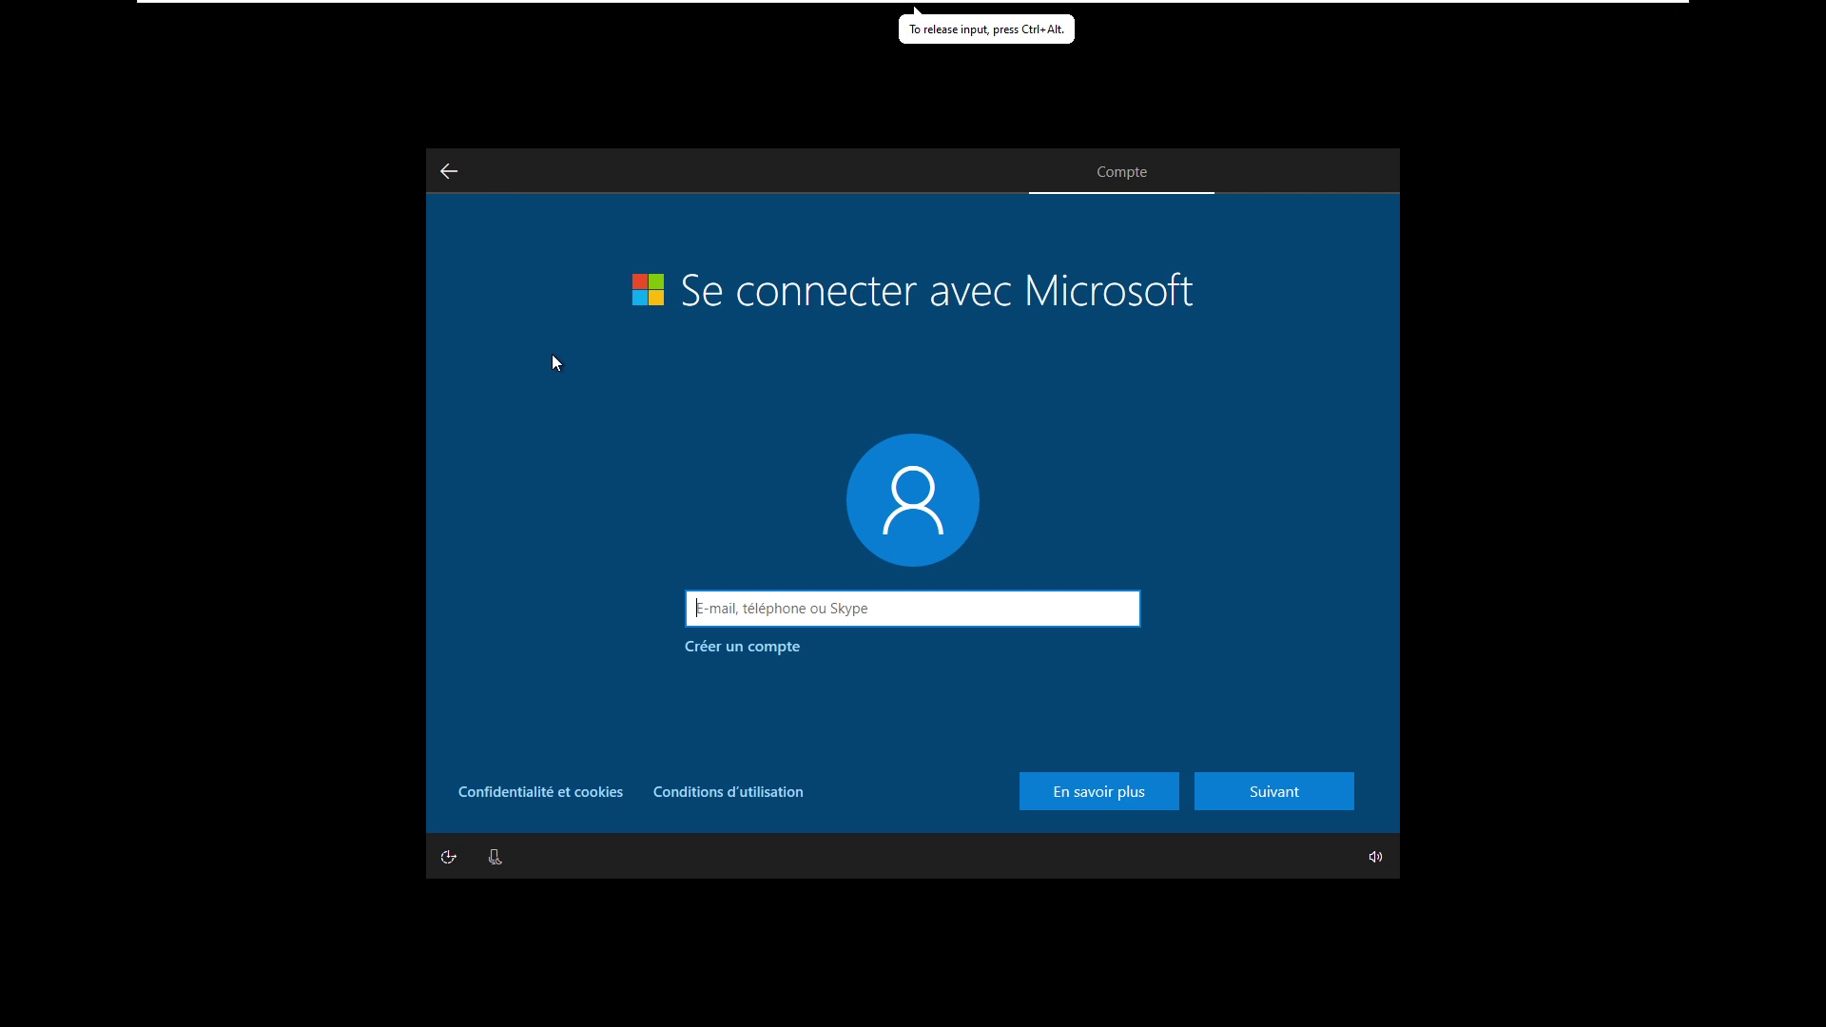
left_click(447, 174)
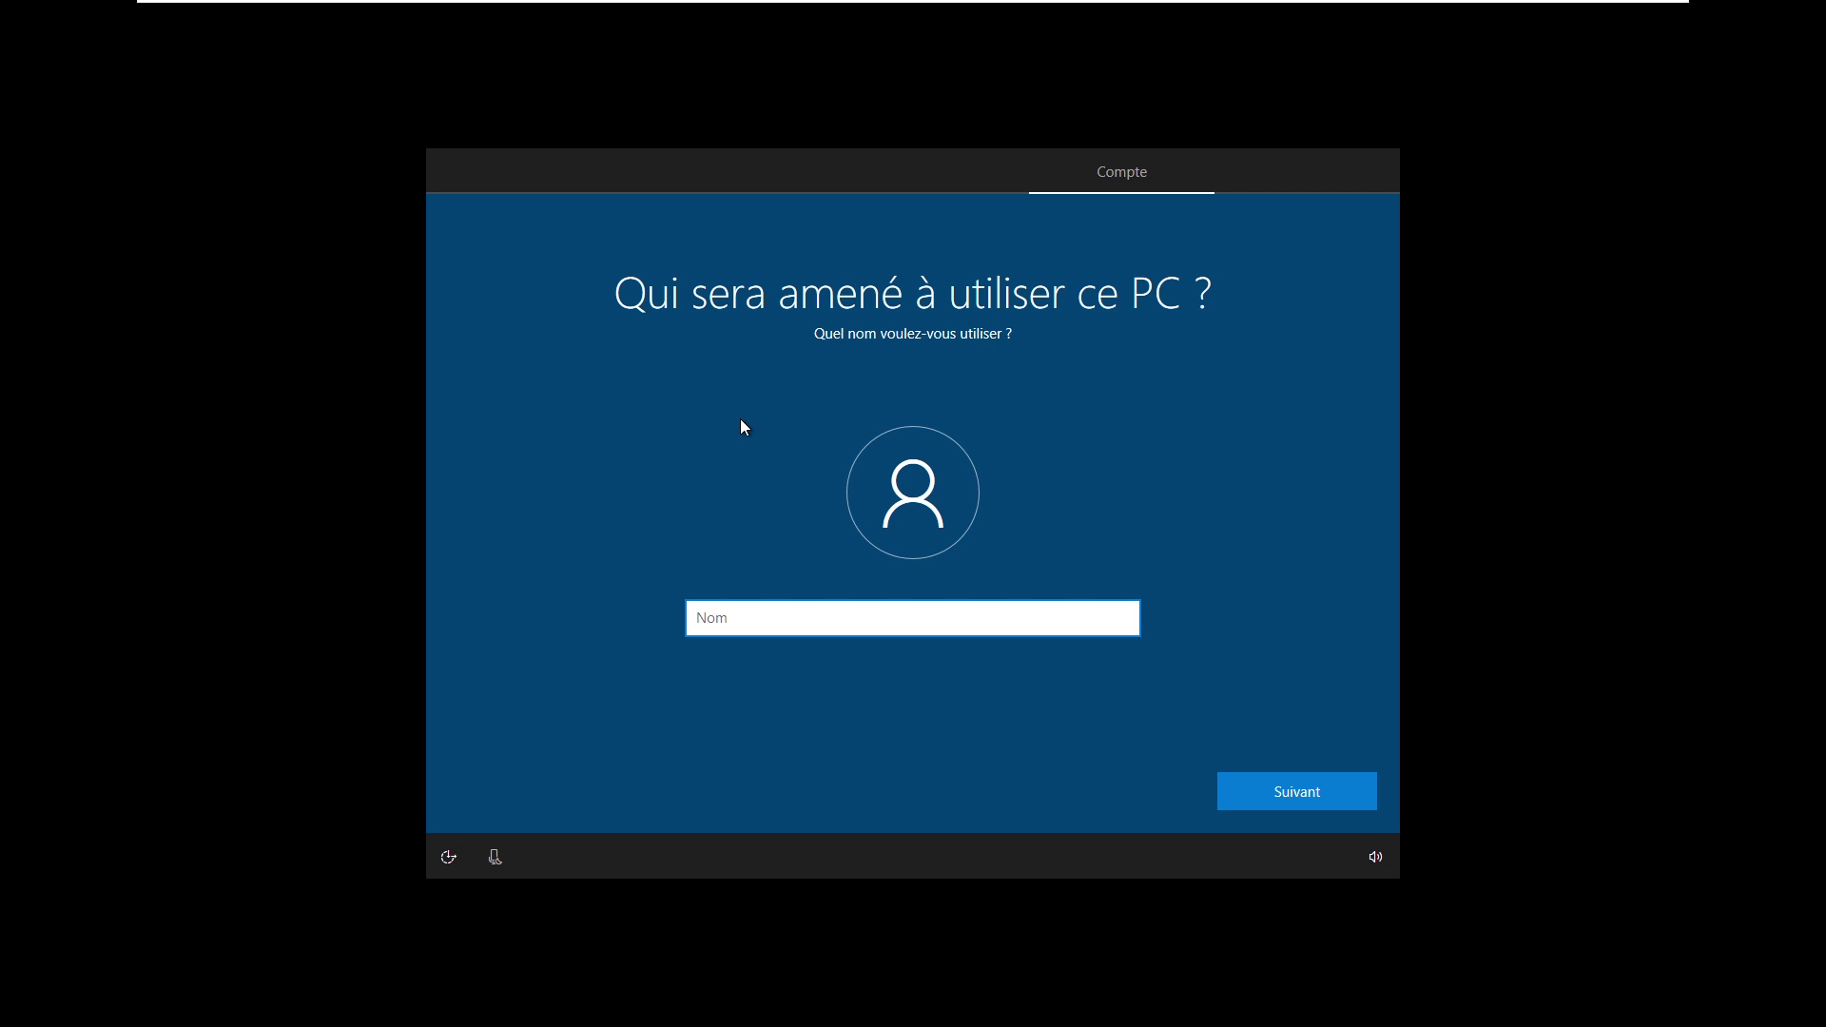
type("Tureplay")
key("Left")
key("Left")
key("Left")
key("Left")
key("Left")
key("Left")
type("to")
left_click(1300, 793)
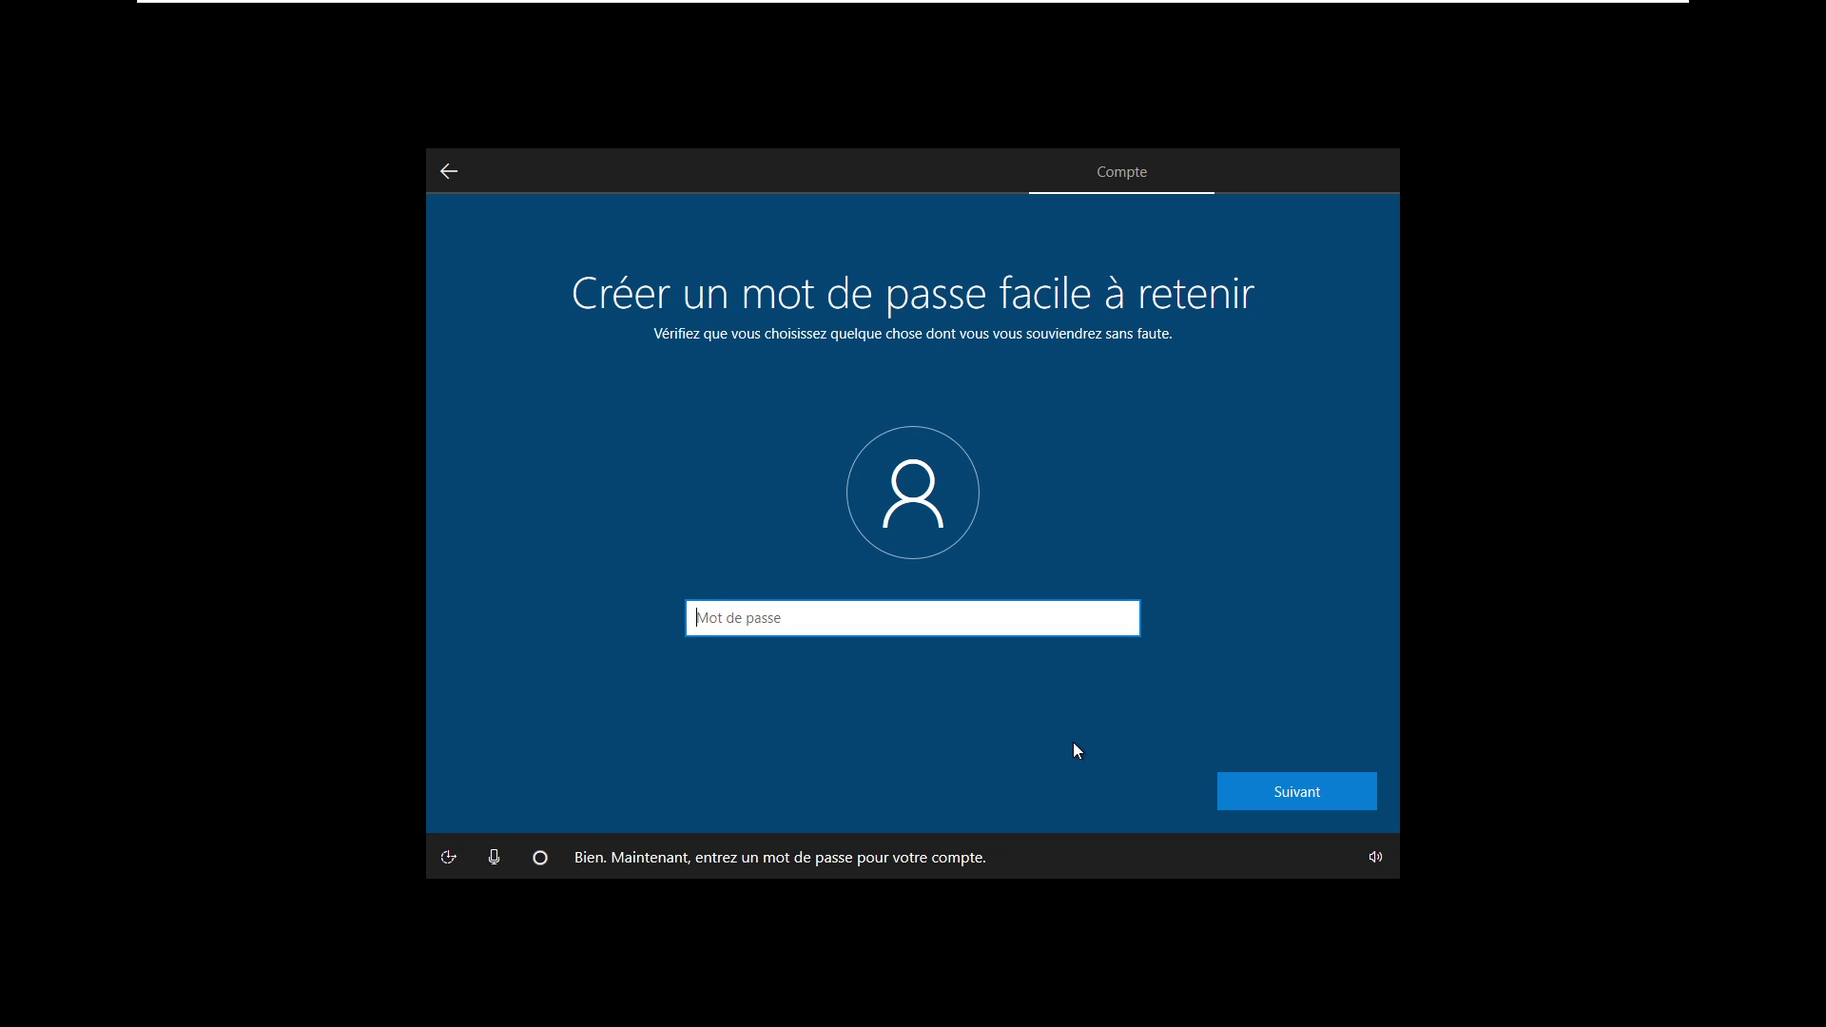
left_click(1279, 795)
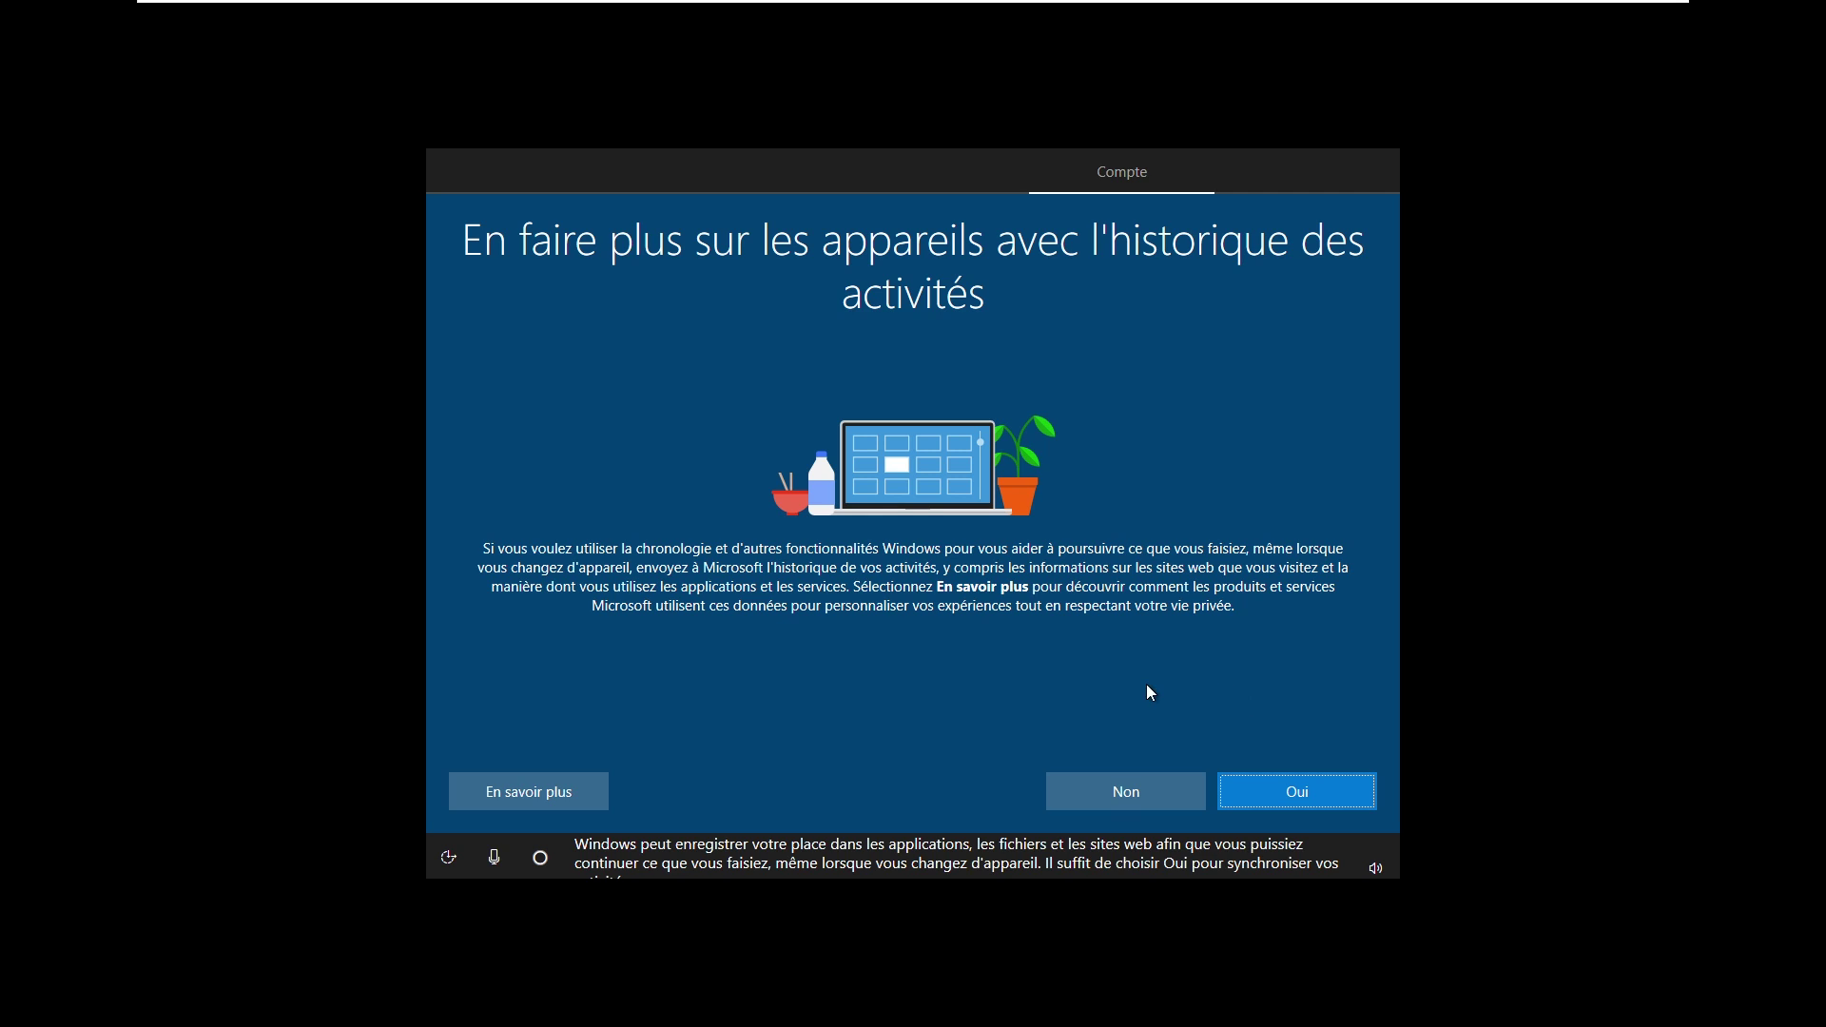
Decline sending the activity history, refuse Cortana and choose not to use online speech recognition.
left_click(1132, 792)
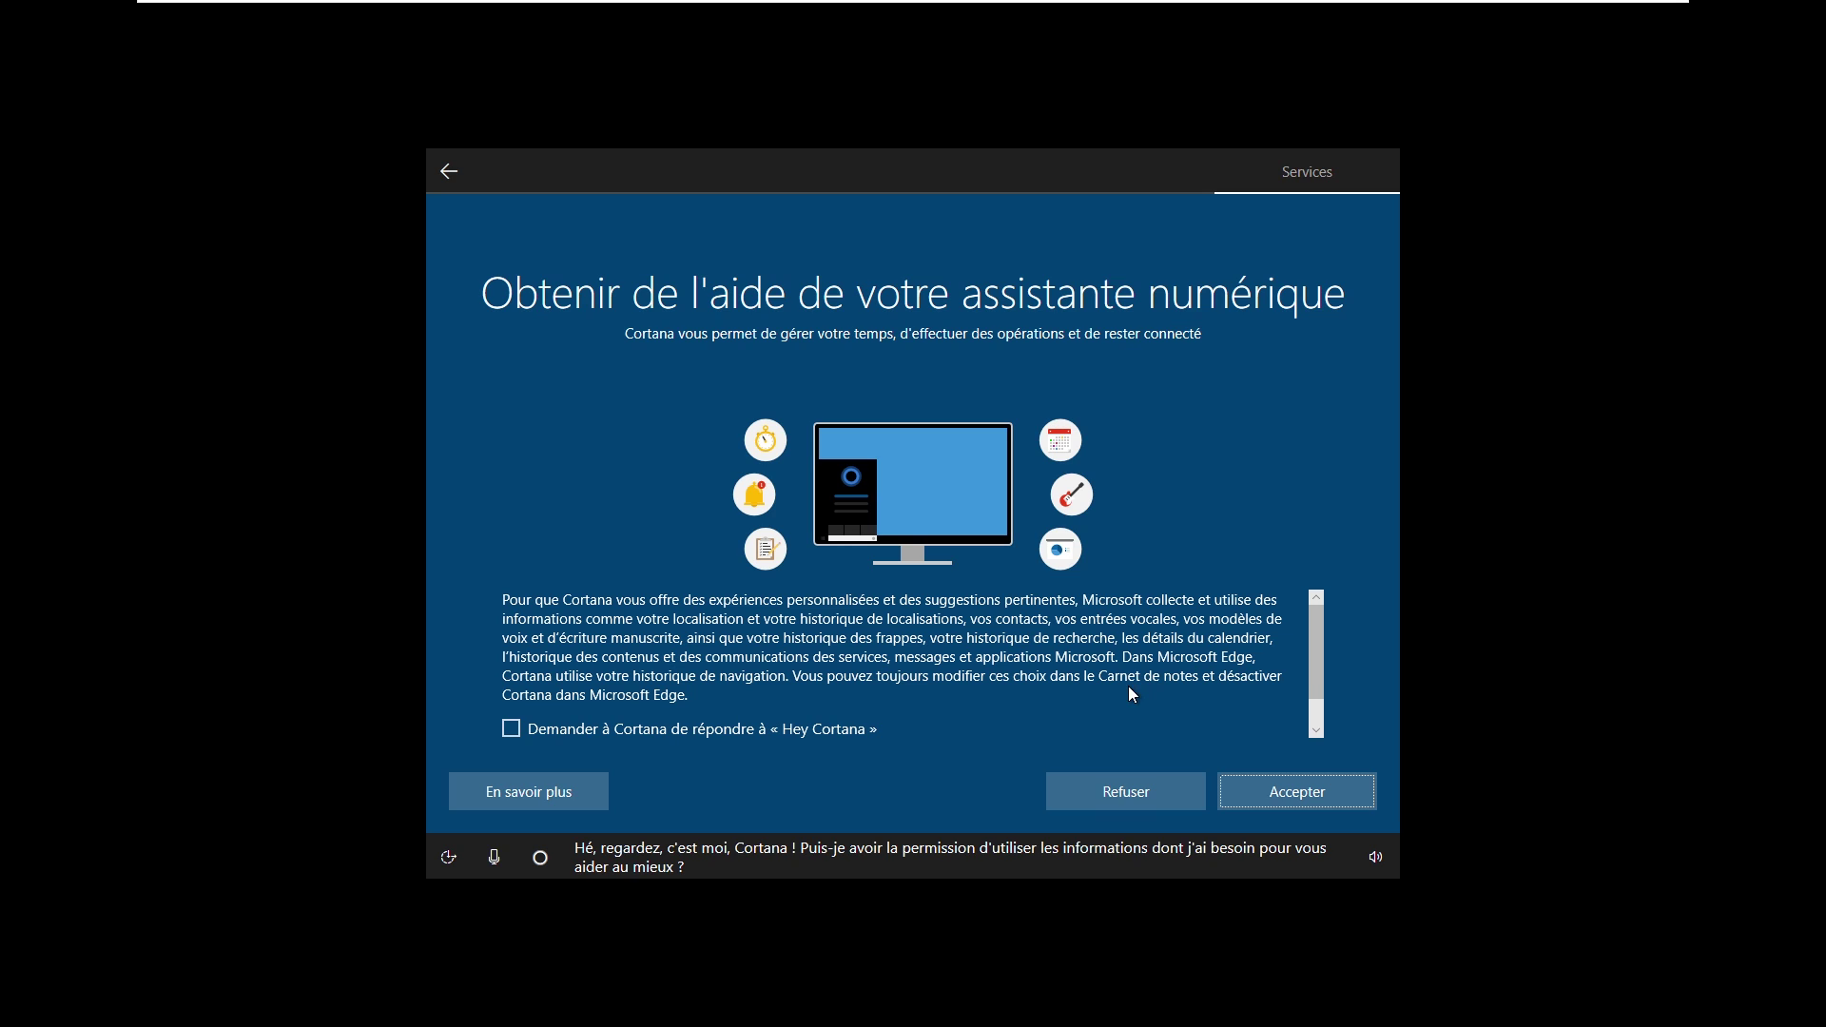
left_click(1114, 790)
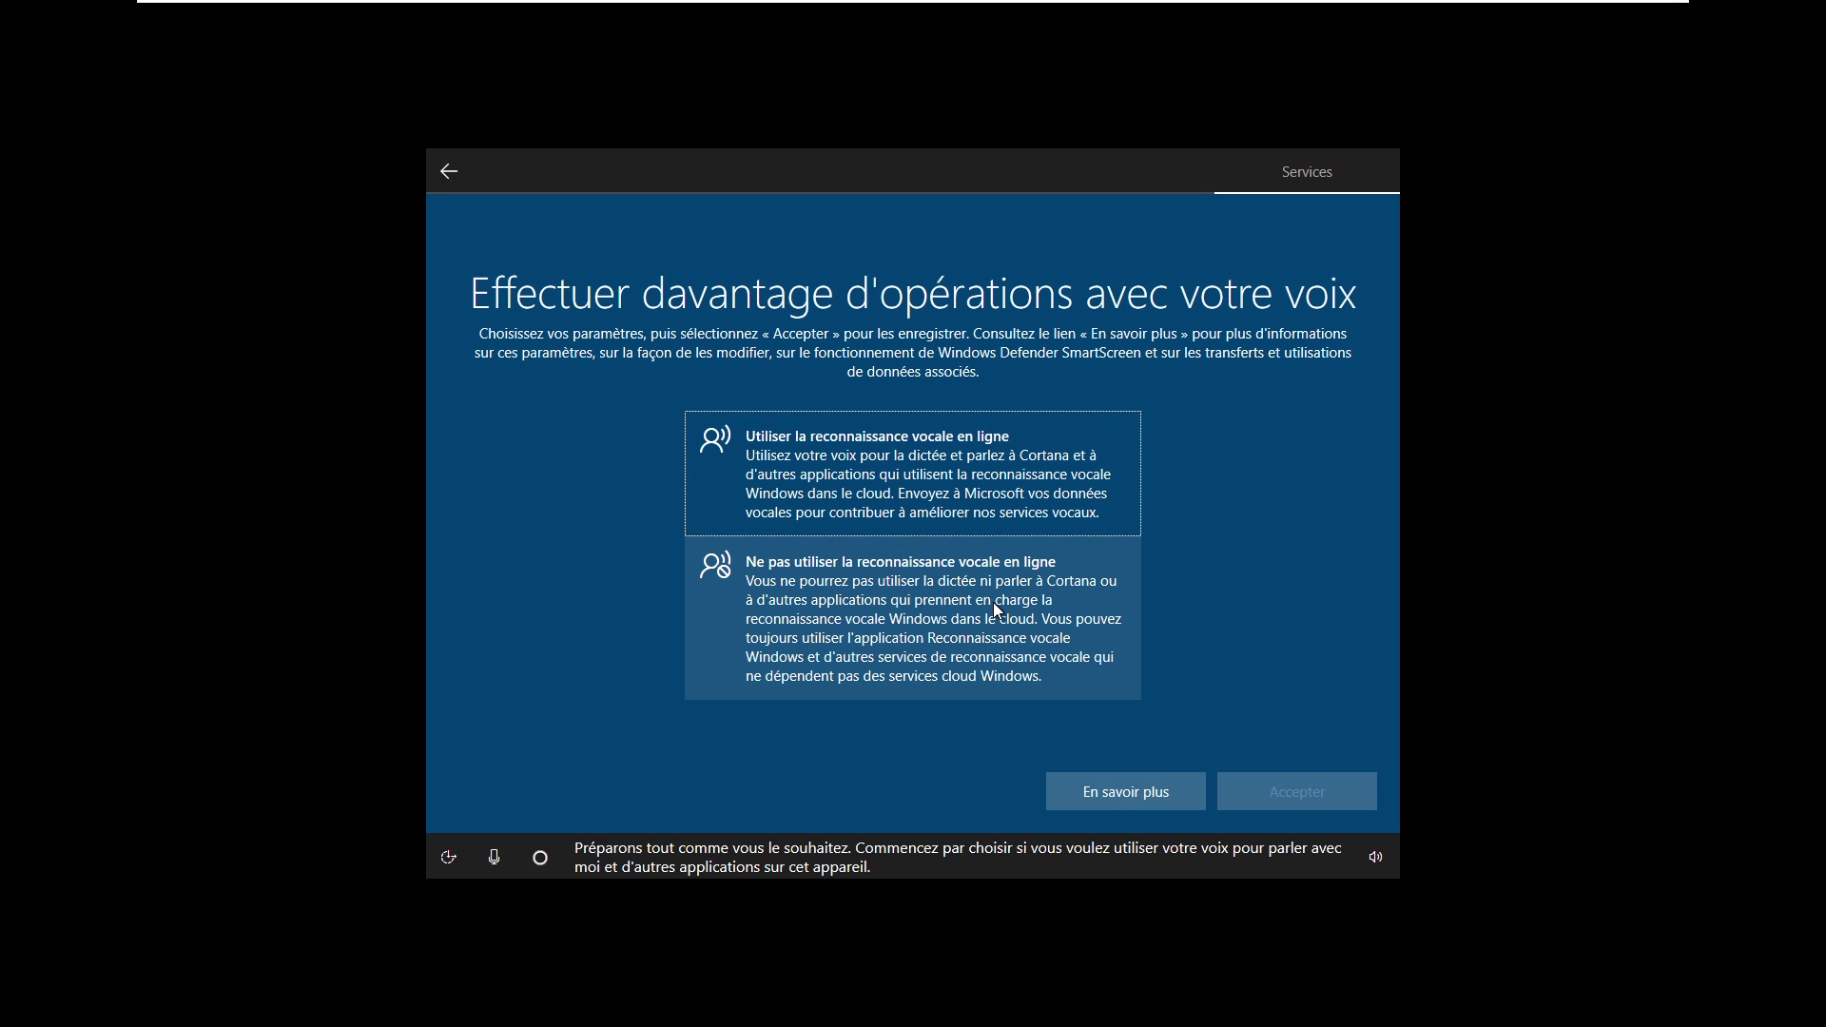
left_click(992, 602)
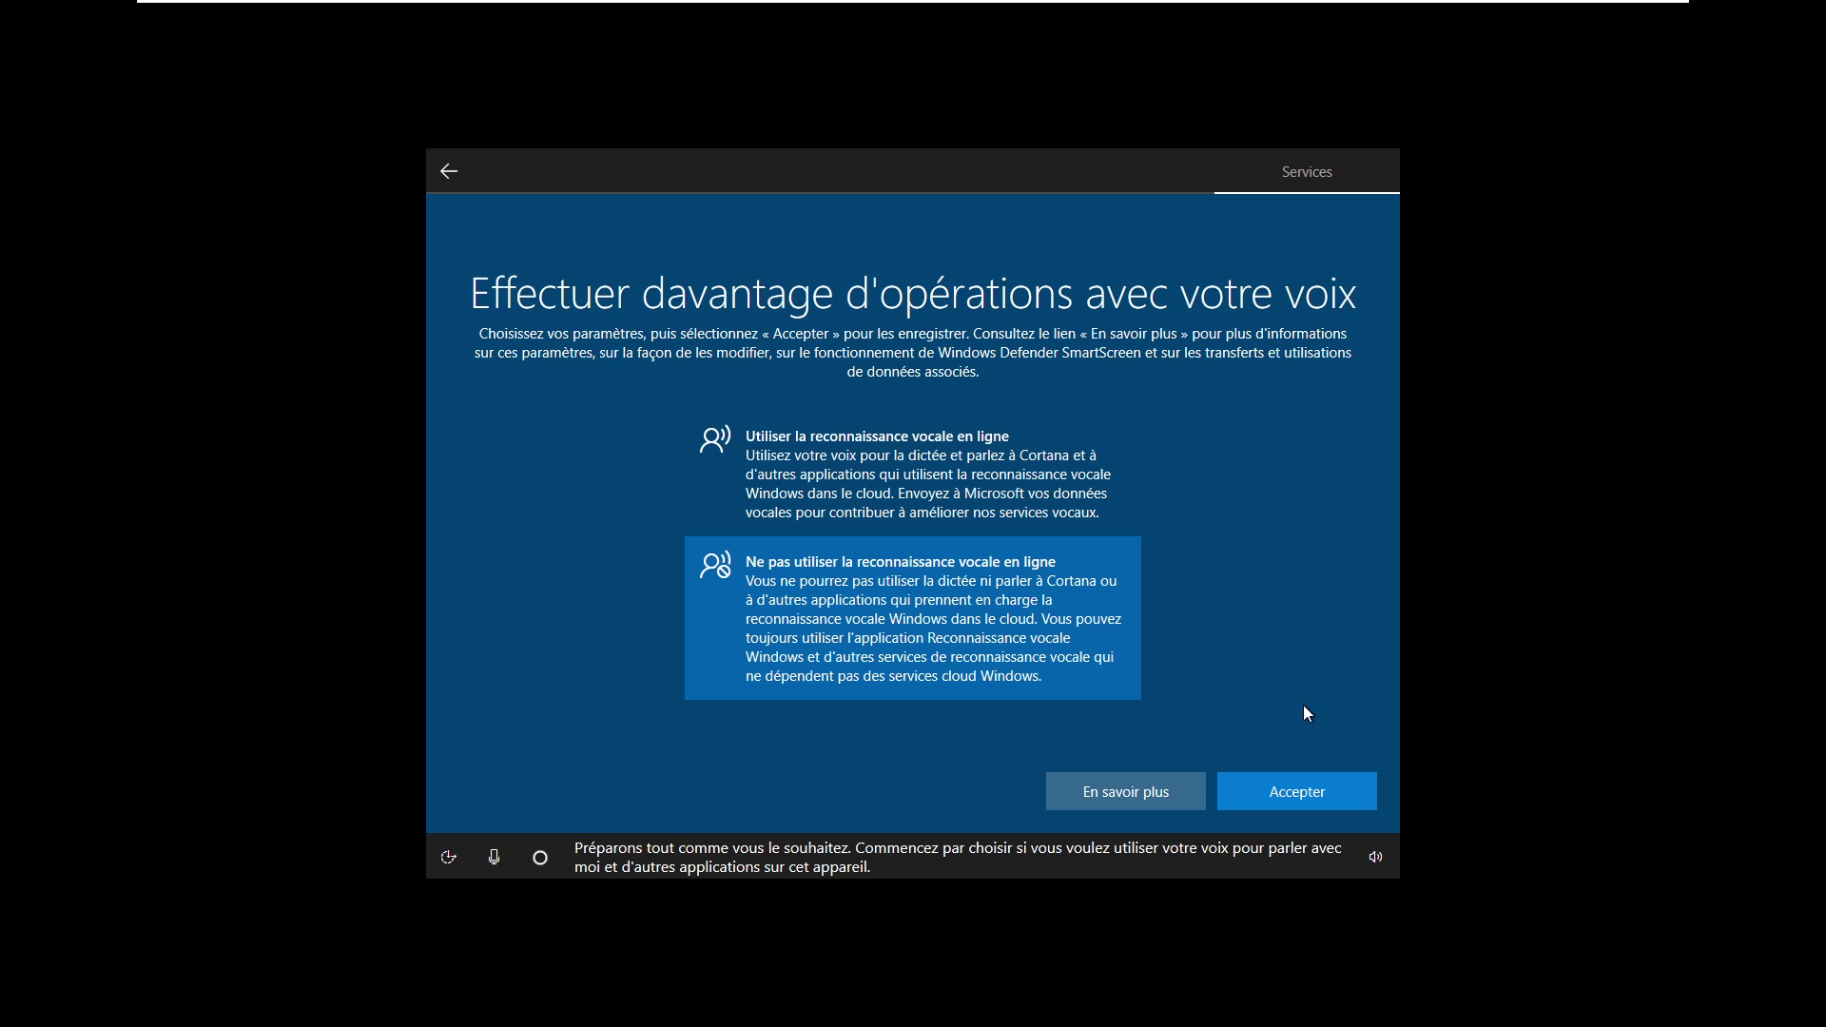
left_click(1270, 788)
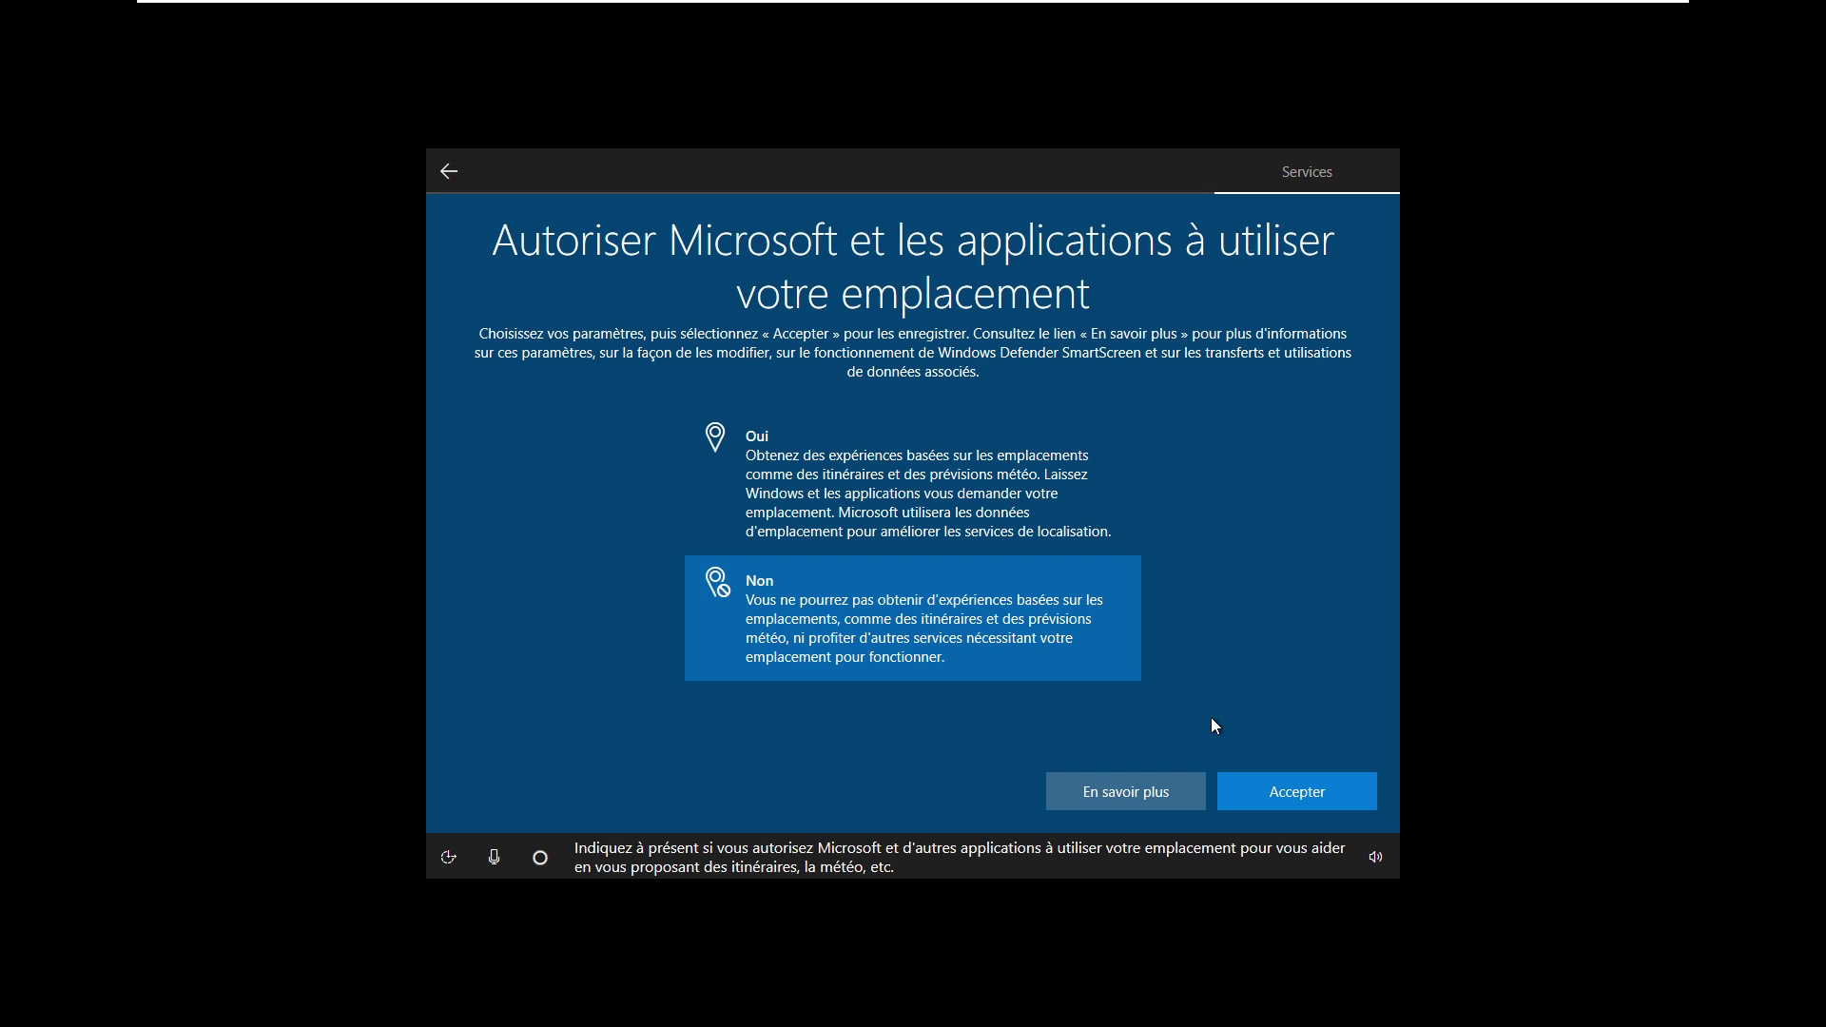
Choose Non for location access and for Localiser mon appareil, accepting both settings.
left_click(1282, 791)
left_click(1027, 607)
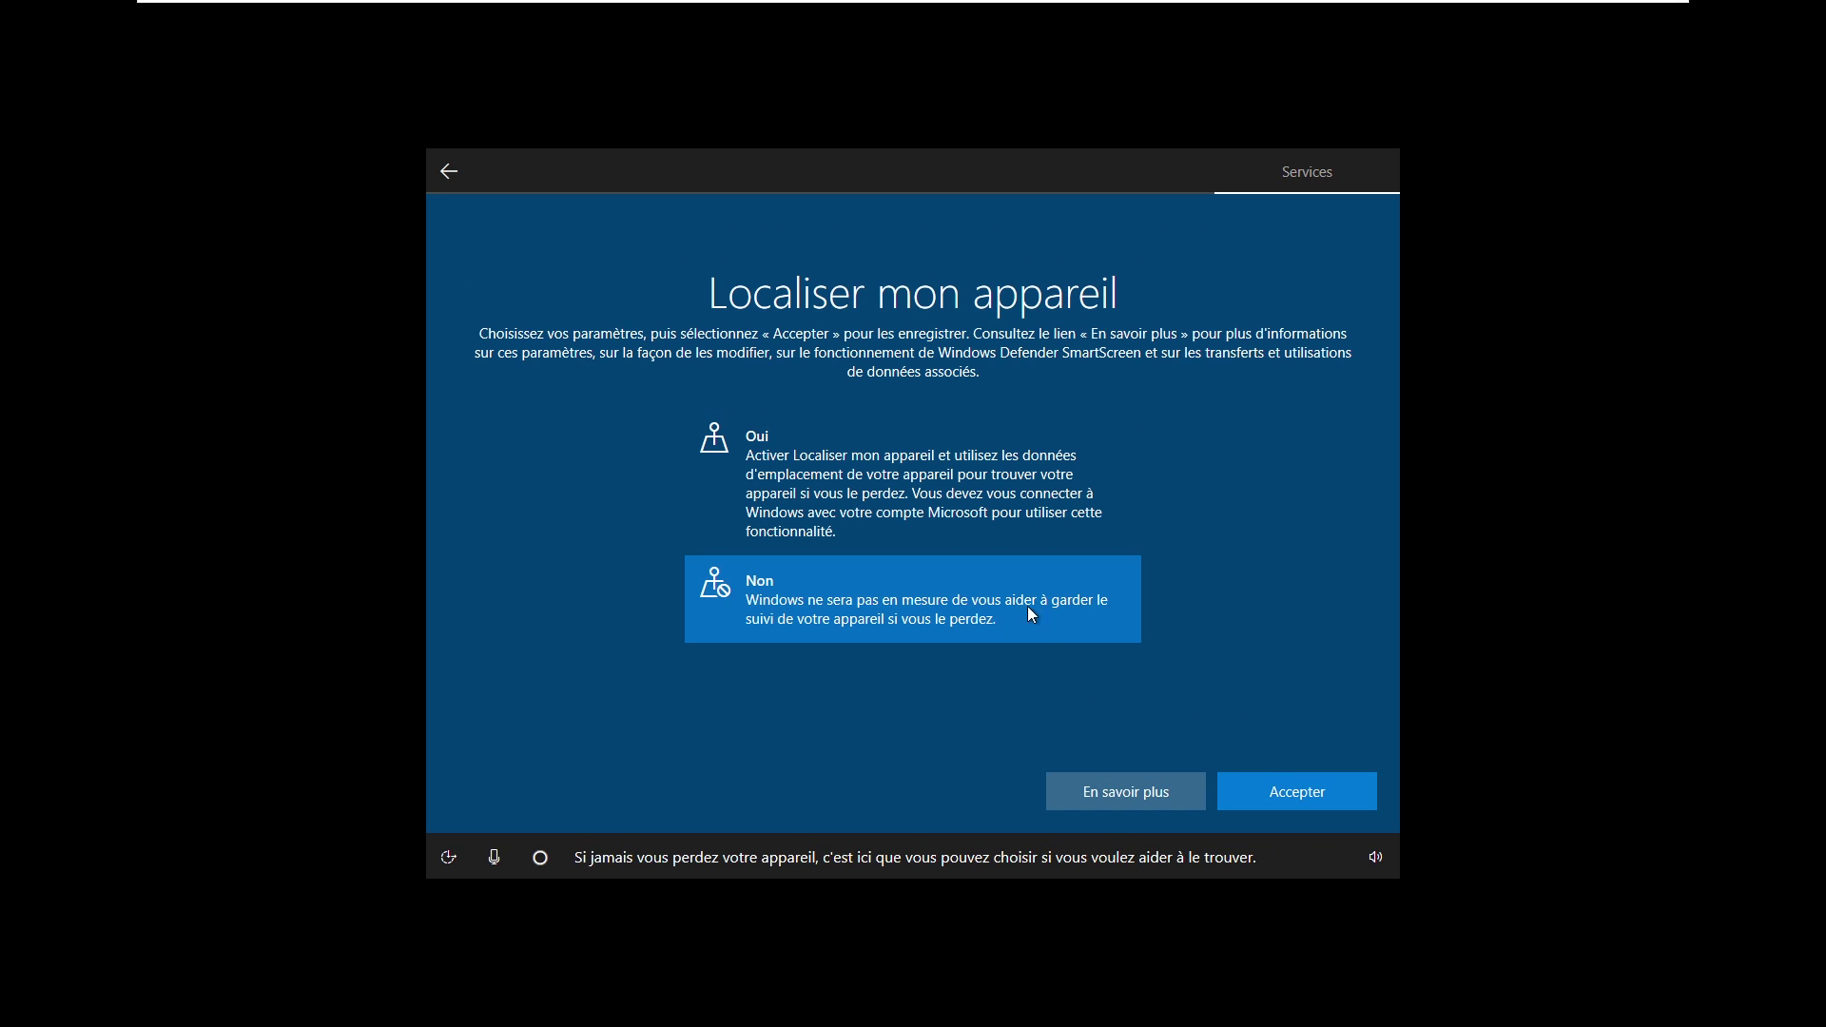
left_click(1294, 792)
Set diagnostic data to Basique and choose Non for improving handwriting and typing.
left_click(1093, 712)
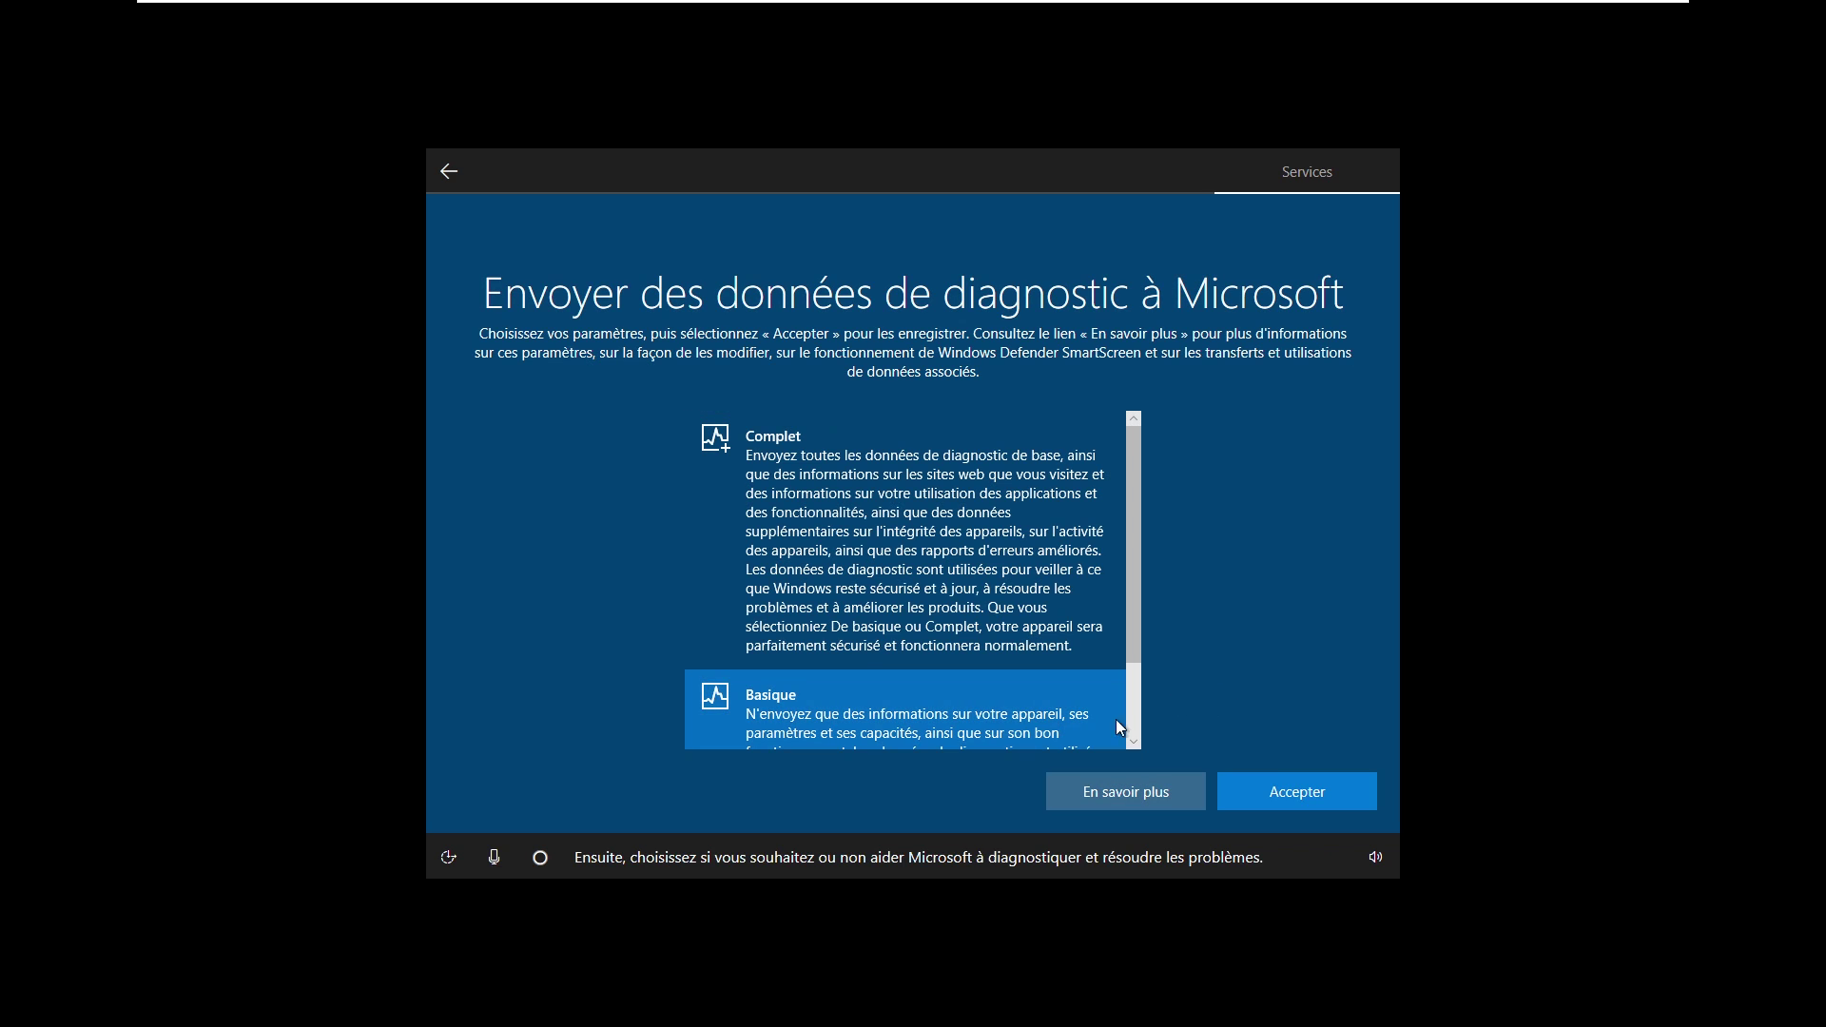
left_click(1303, 790)
left_click(1050, 580)
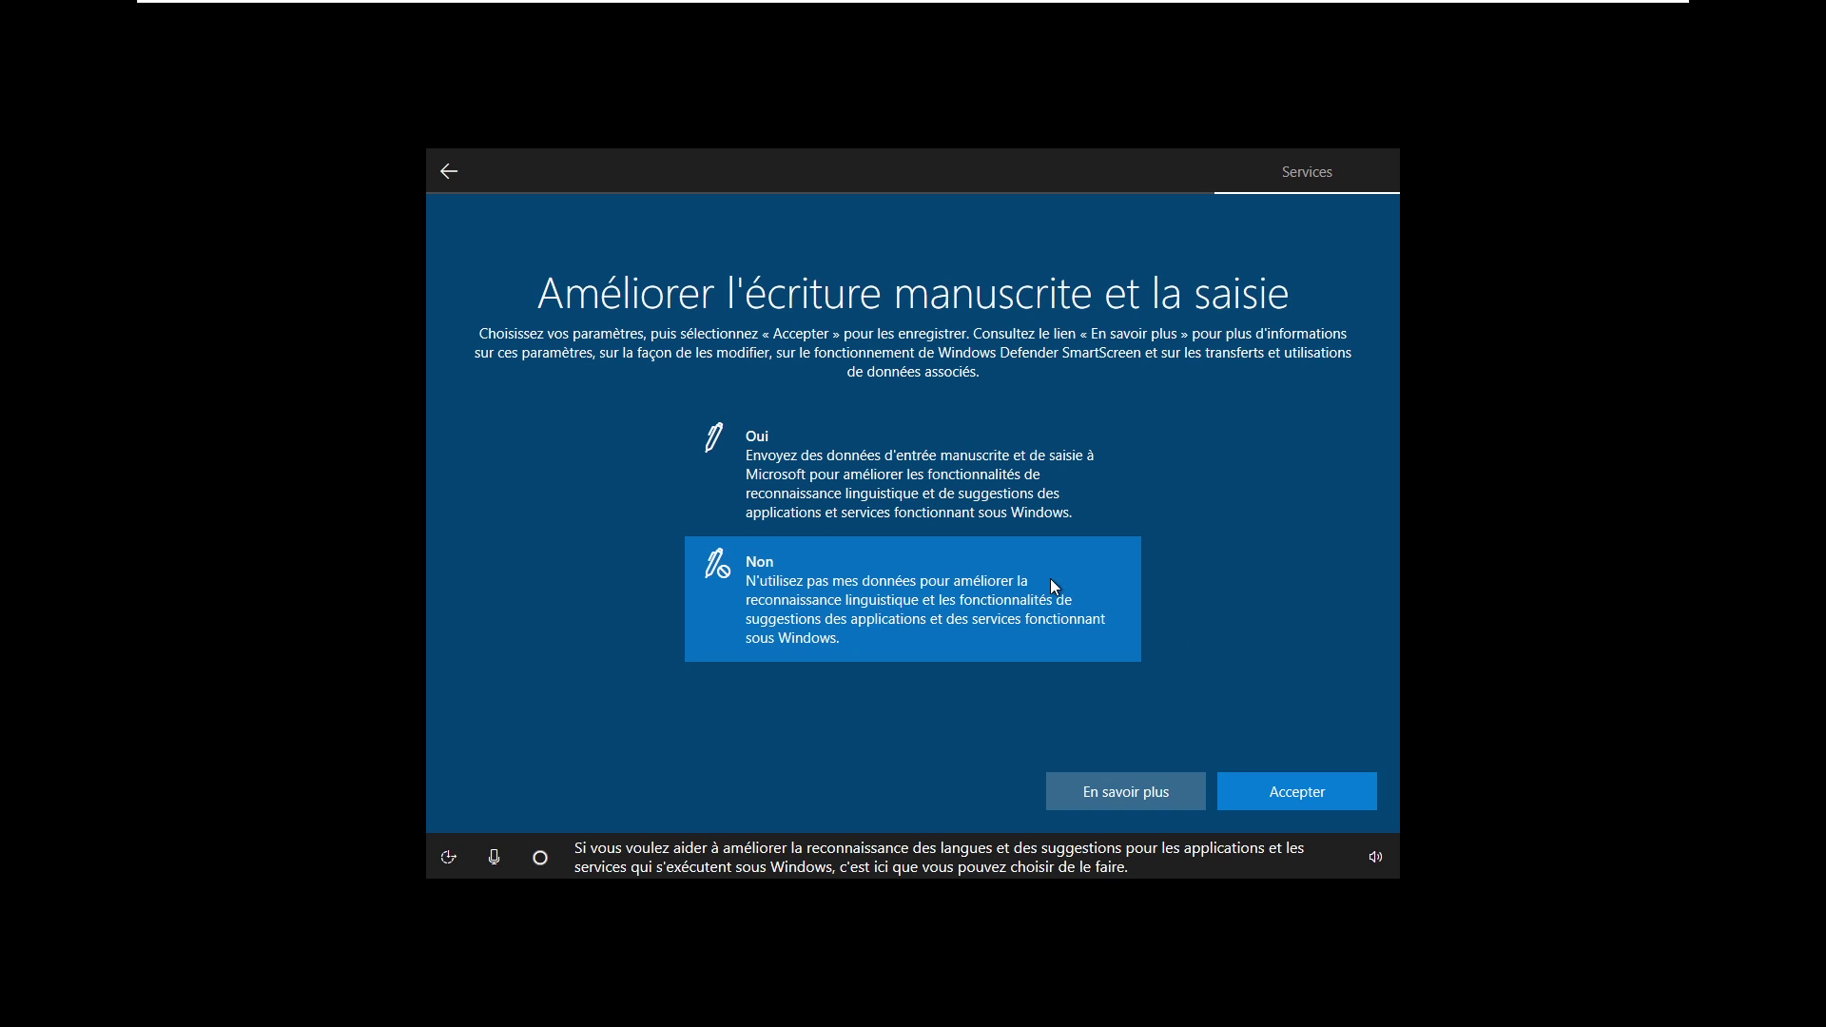
left_click(1299, 803)
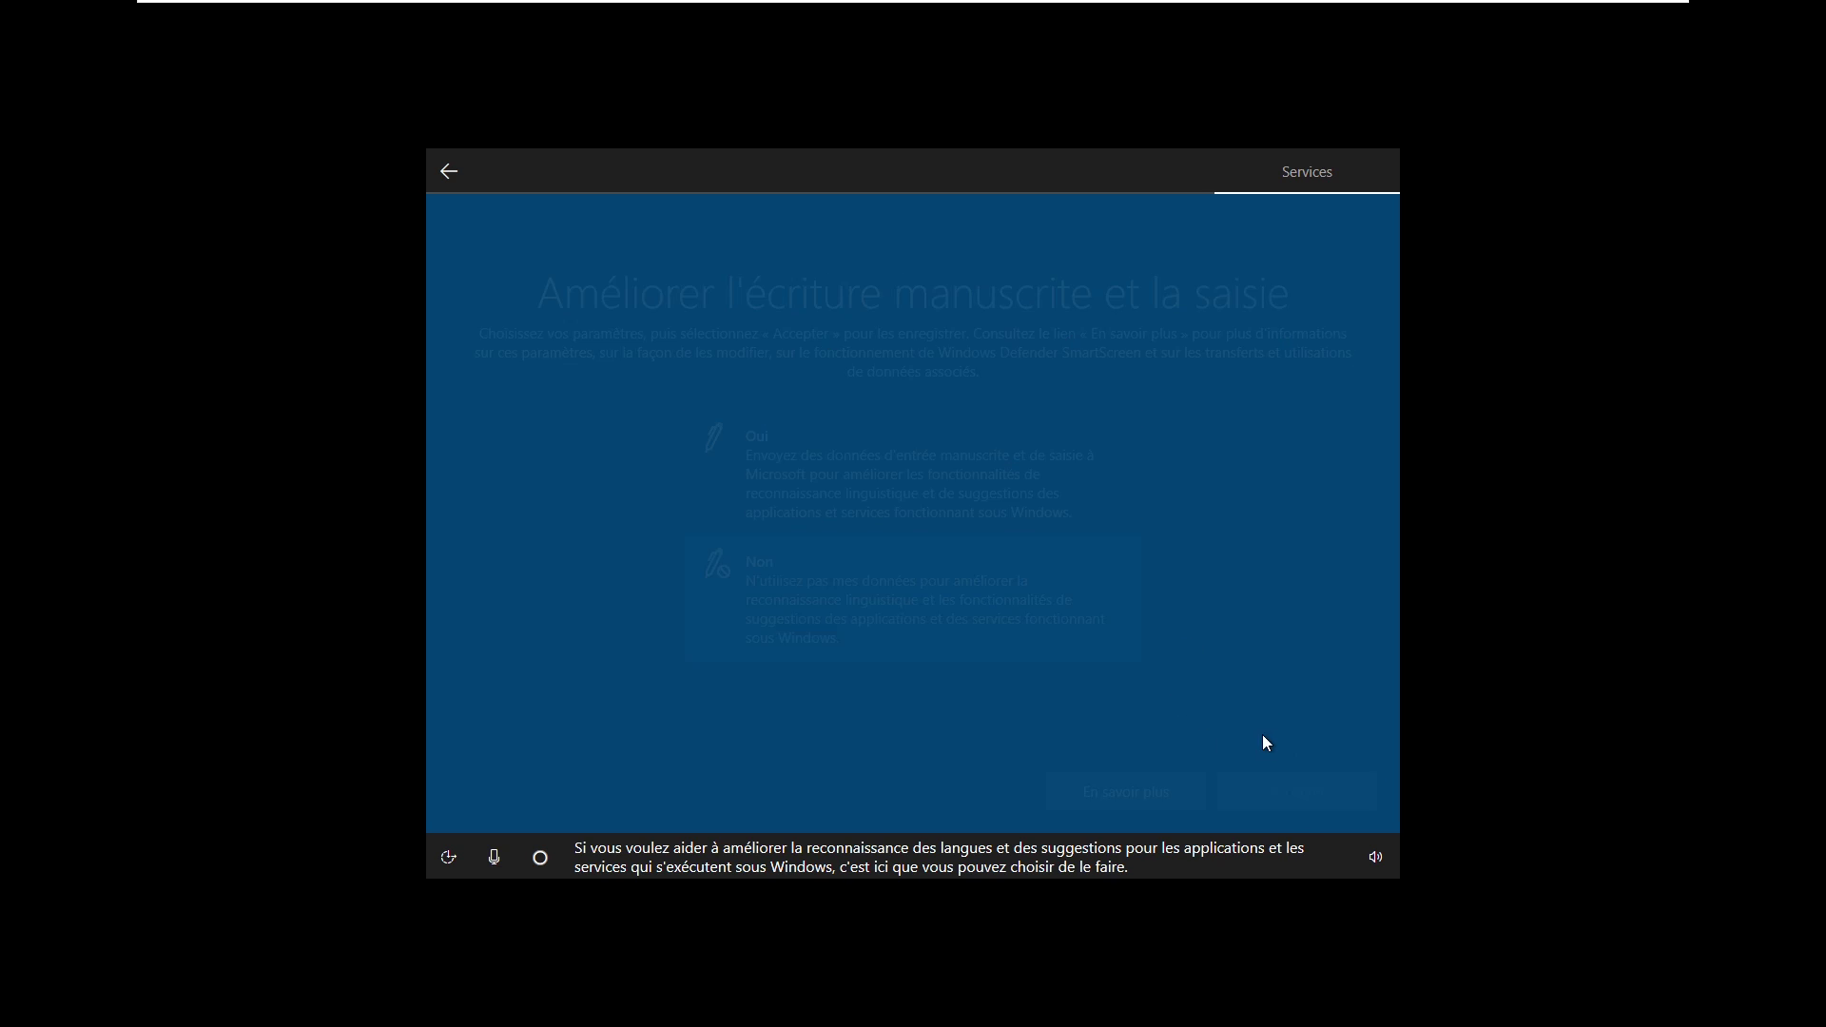
Decline personalised tips and offers and choose Non for the advertising ID to finish the Windows setup.
left_click(1050, 673)
left_click(1285, 795)
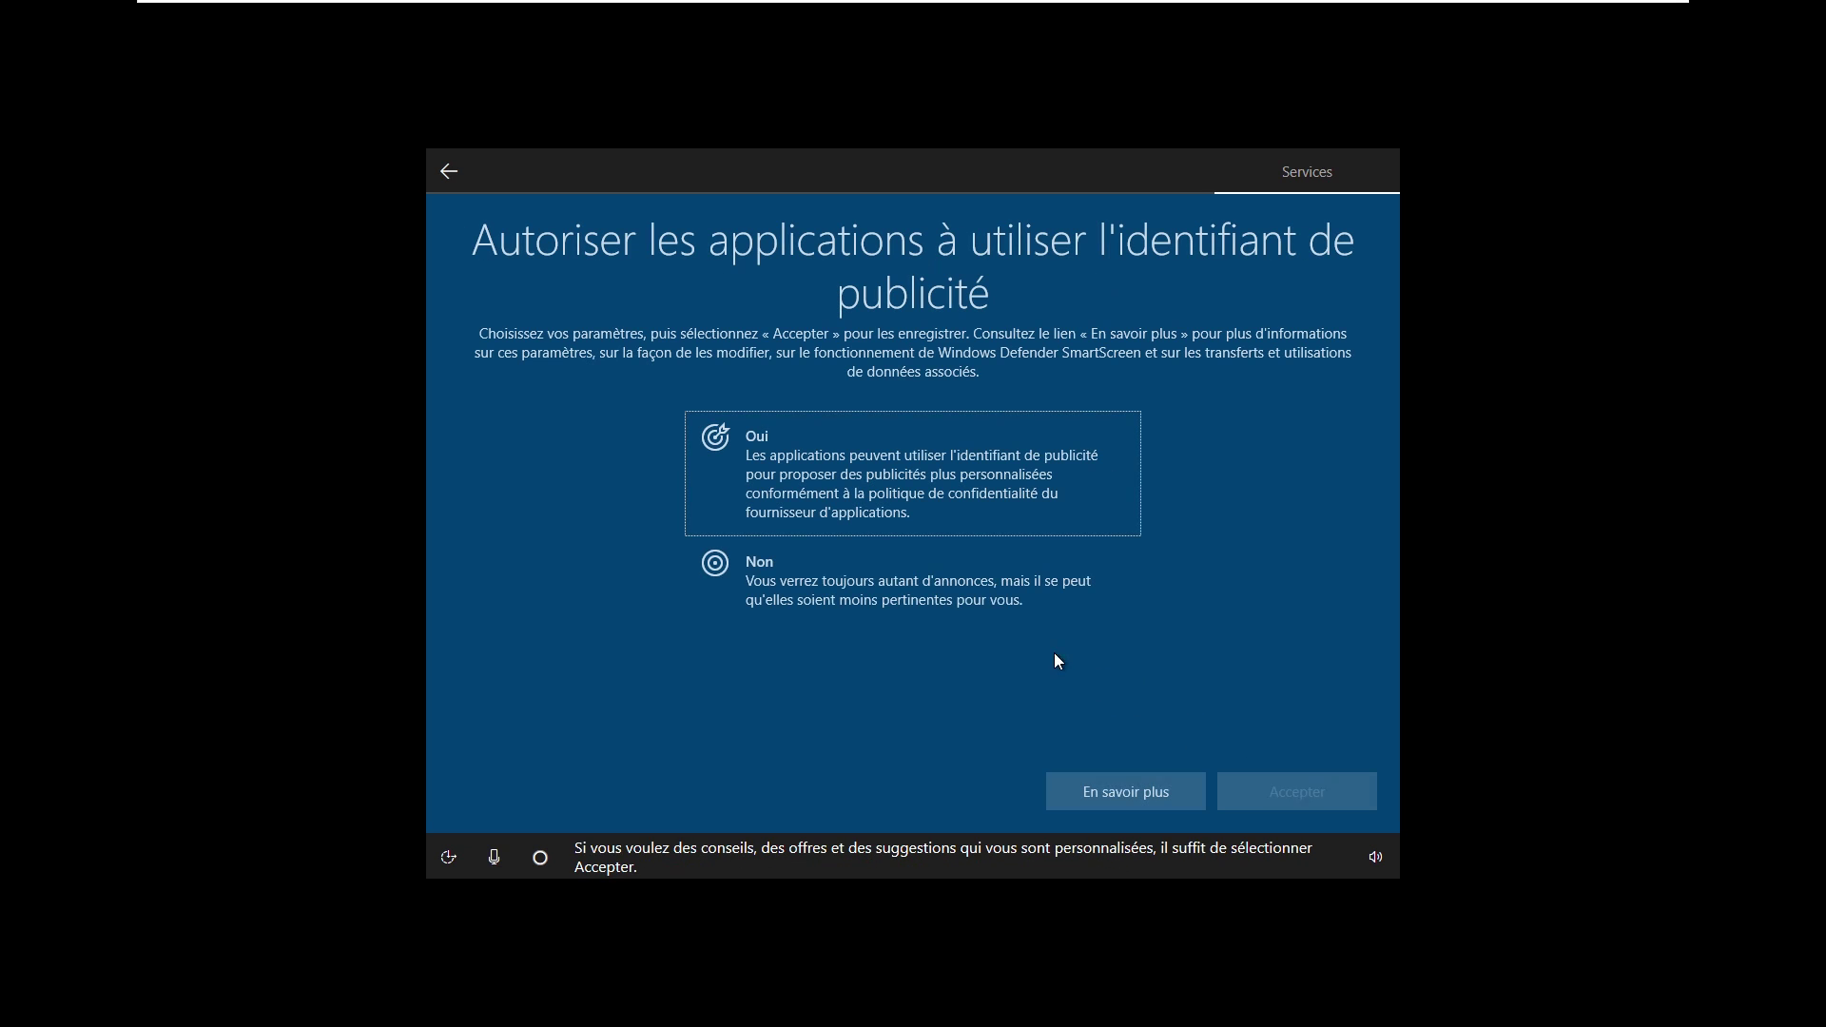
left_click(1027, 605)
left_click(1314, 793)
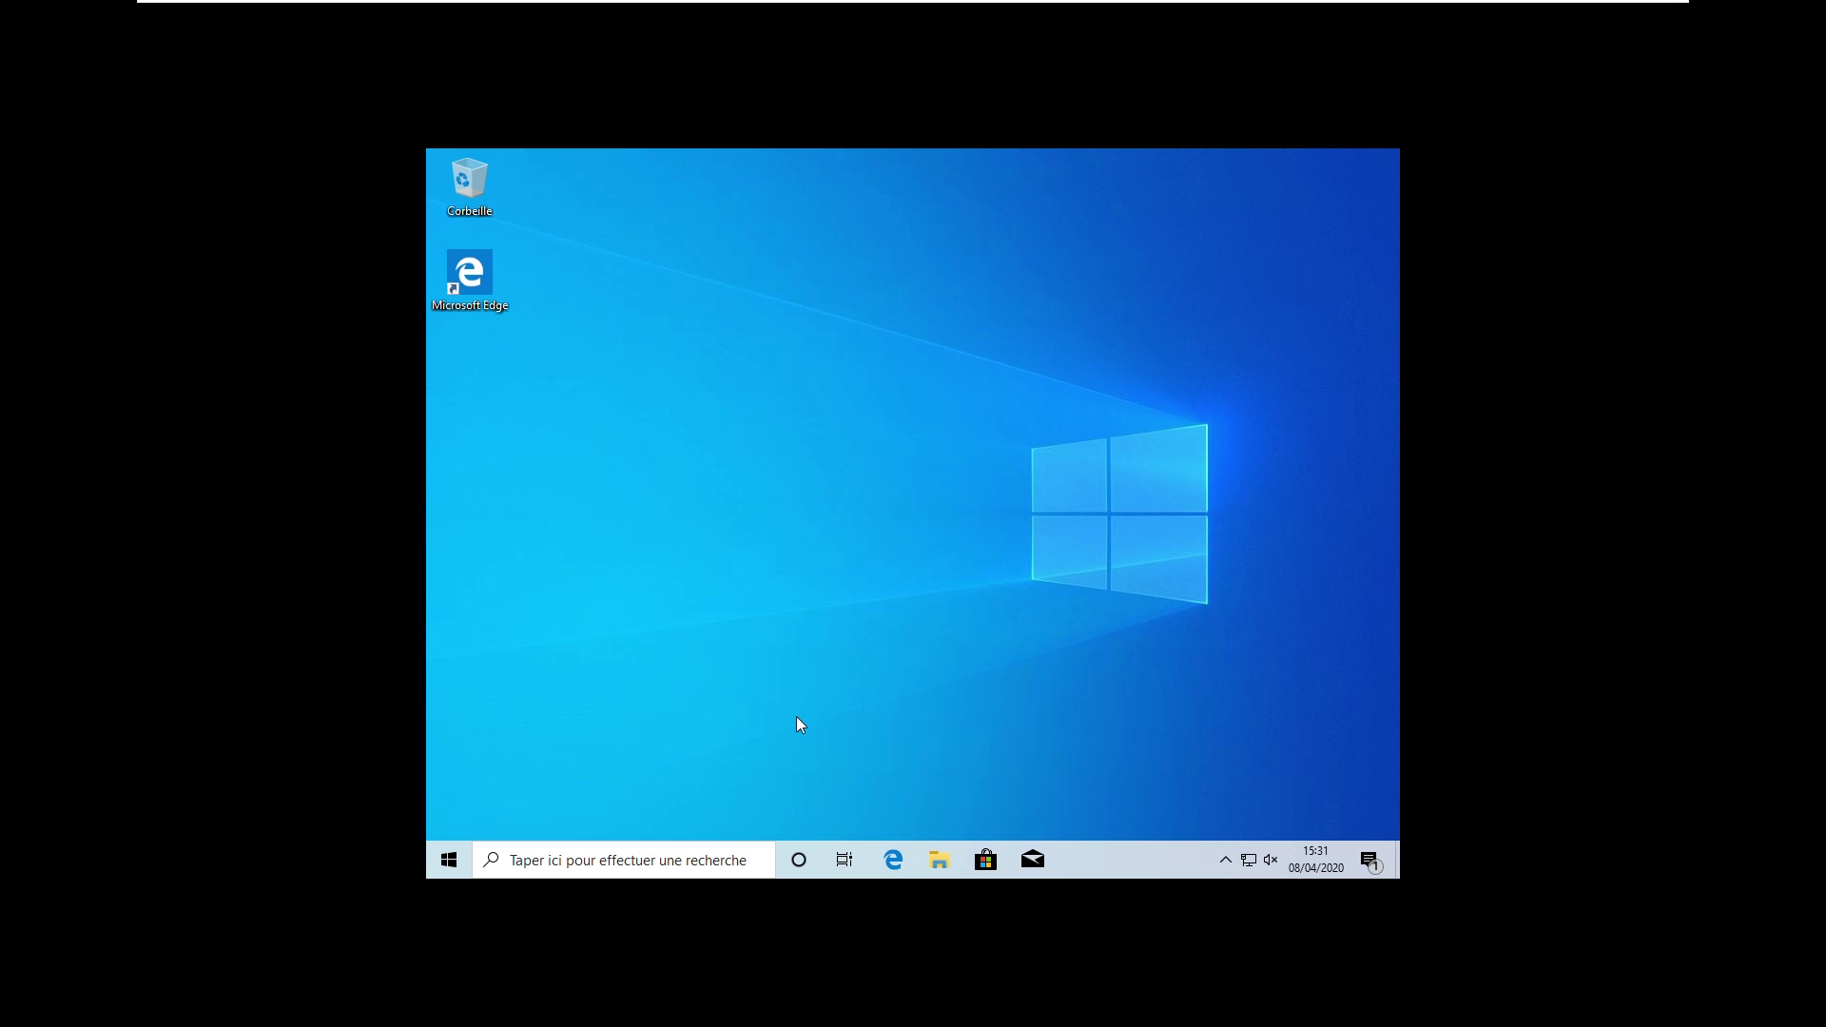
Check Device Manager for devices without drivers, inspect the graphics adapters under Cartes graphiques, and close it.
right_click(458, 861)
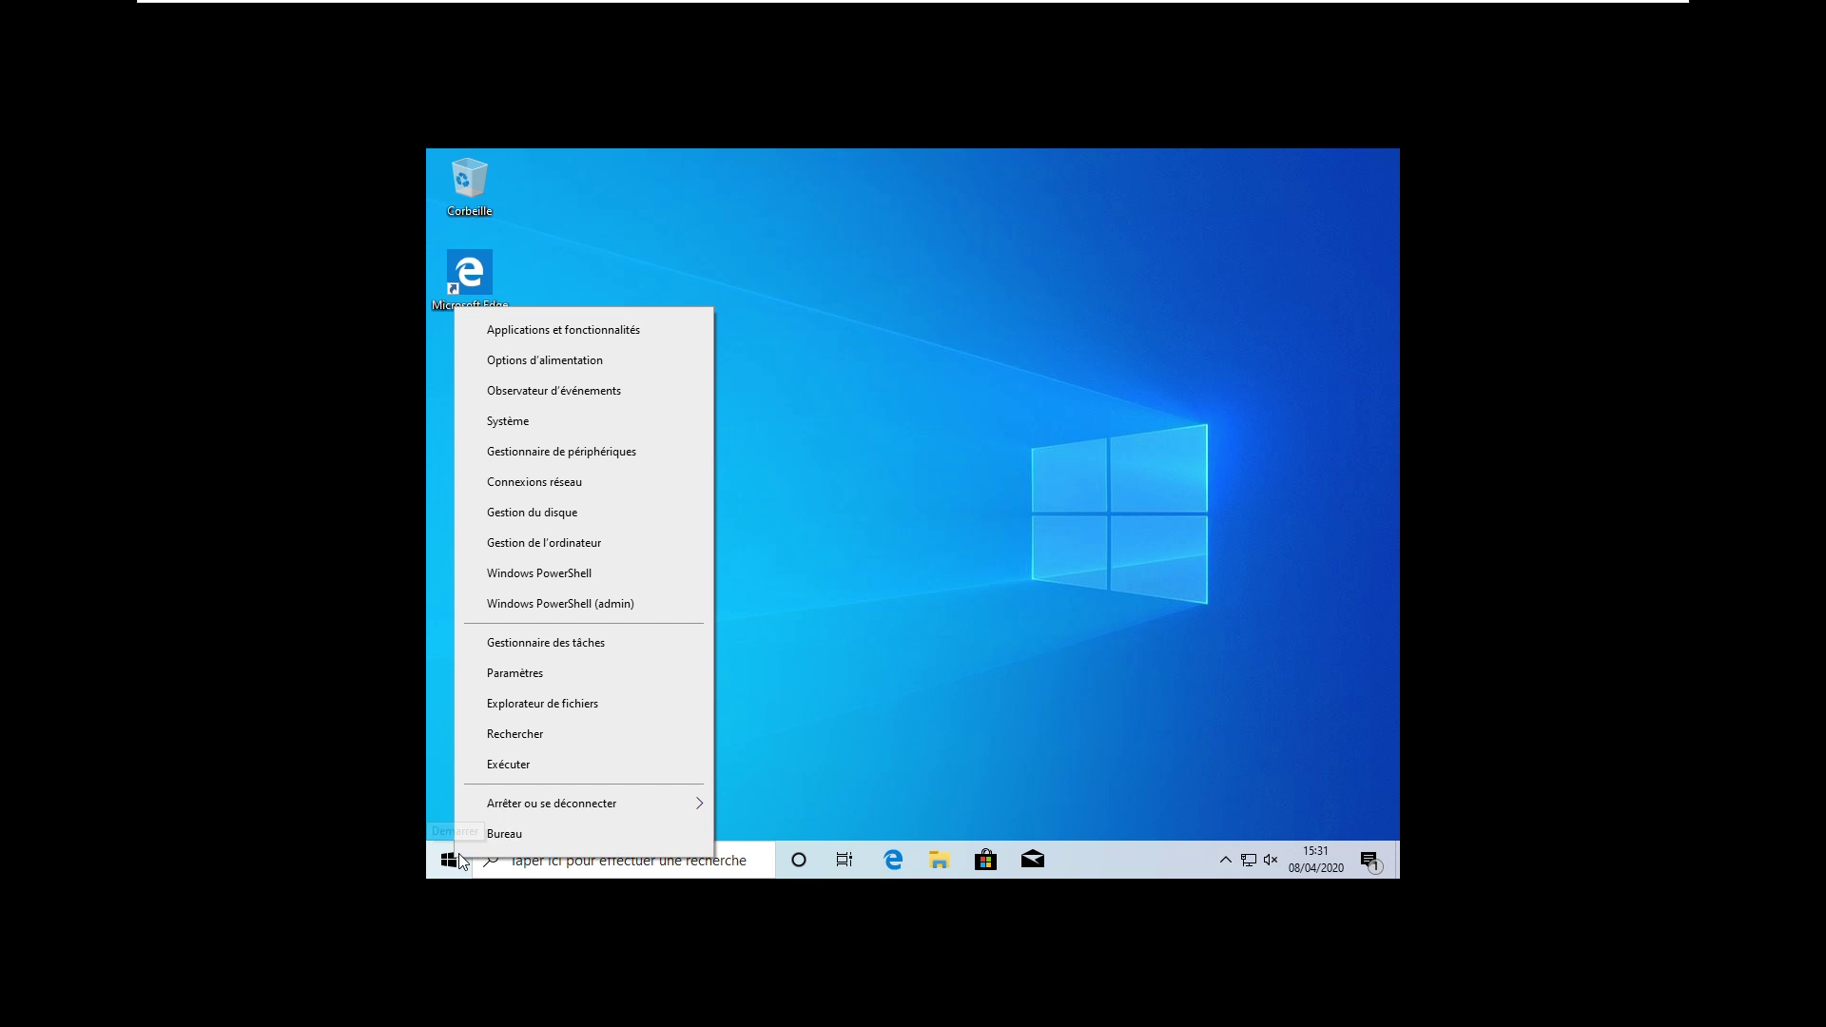
left_click(546, 452)
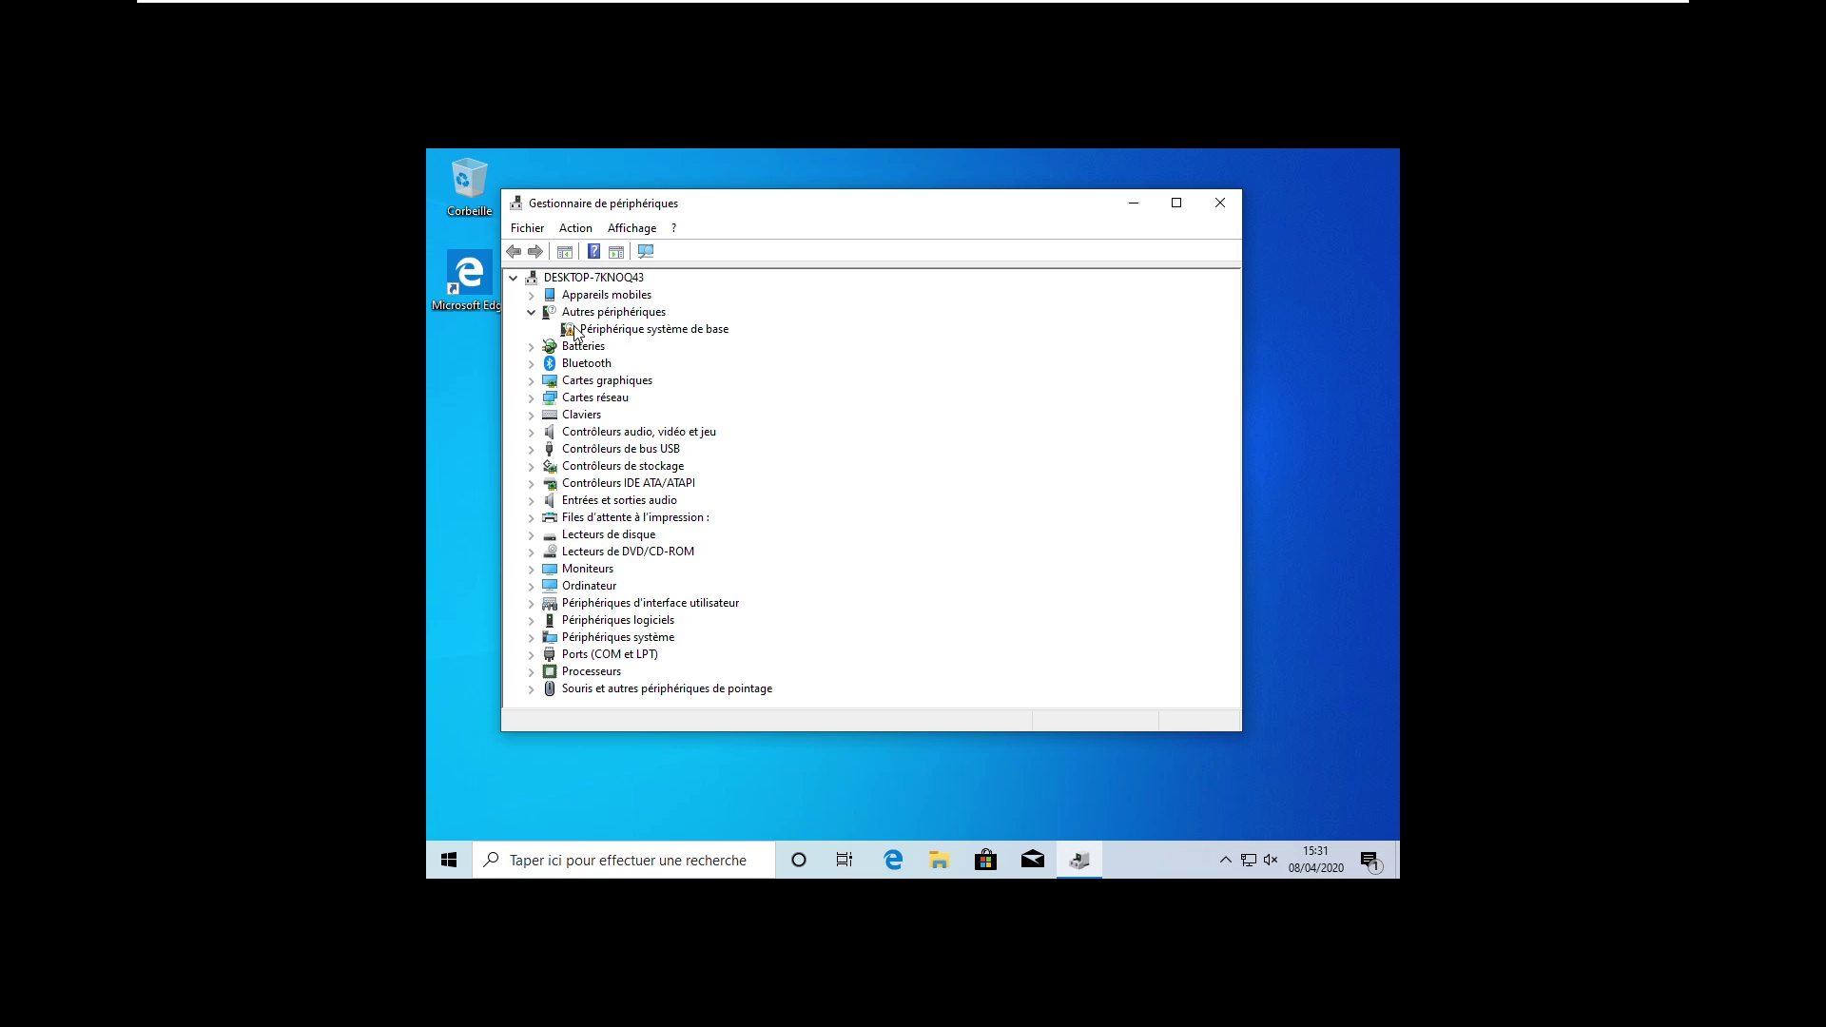
left_click(533, 381)
left_click(535, 383)
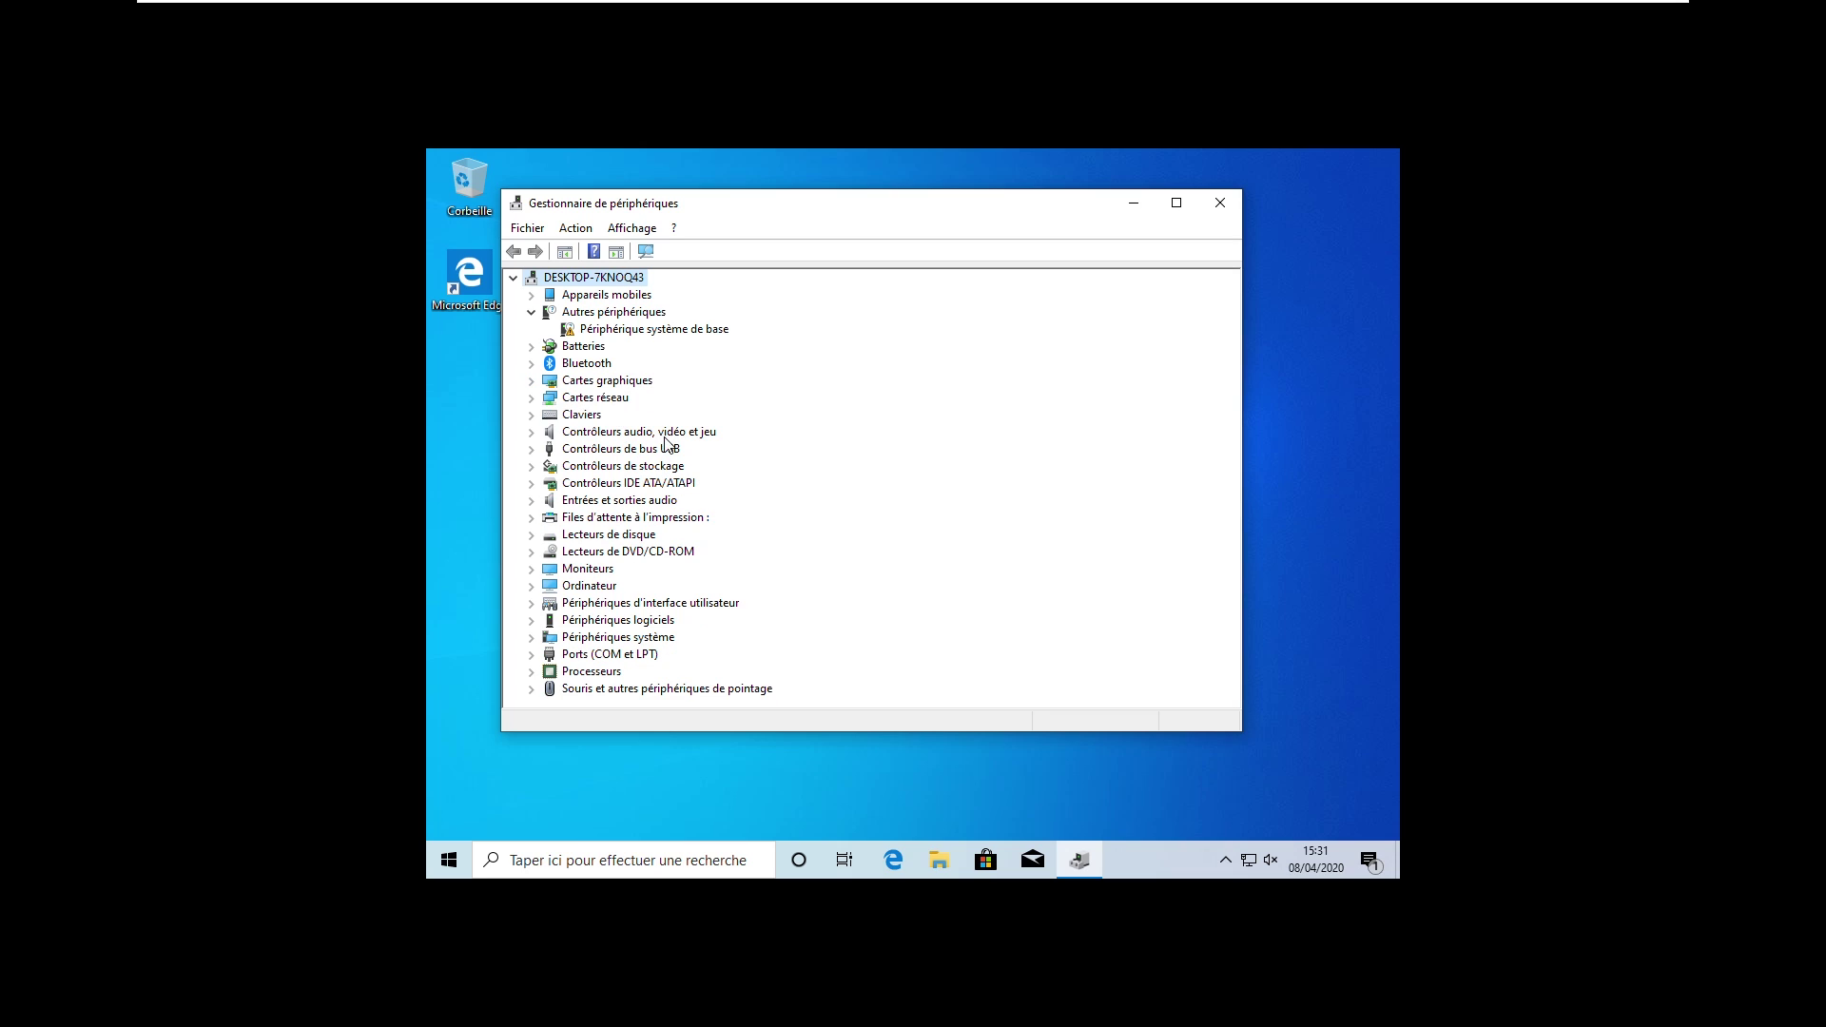
left_click(531, 382)
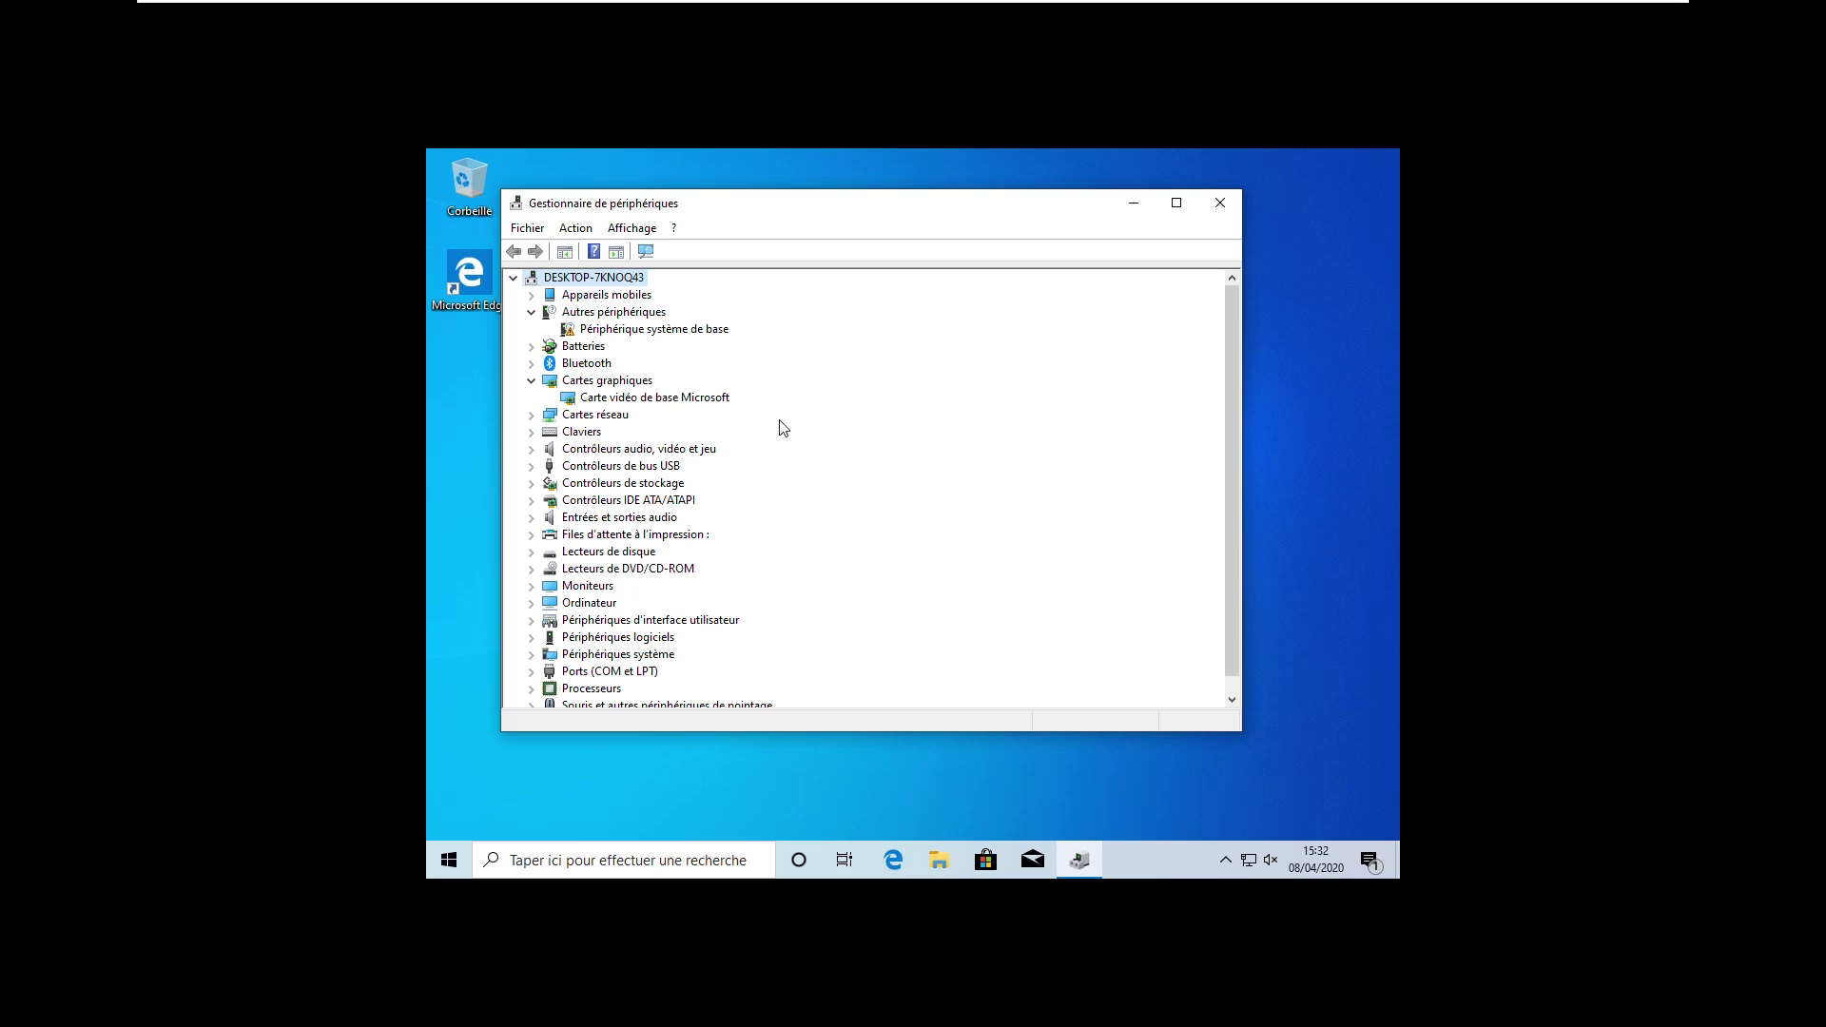
left_click(531, 380)
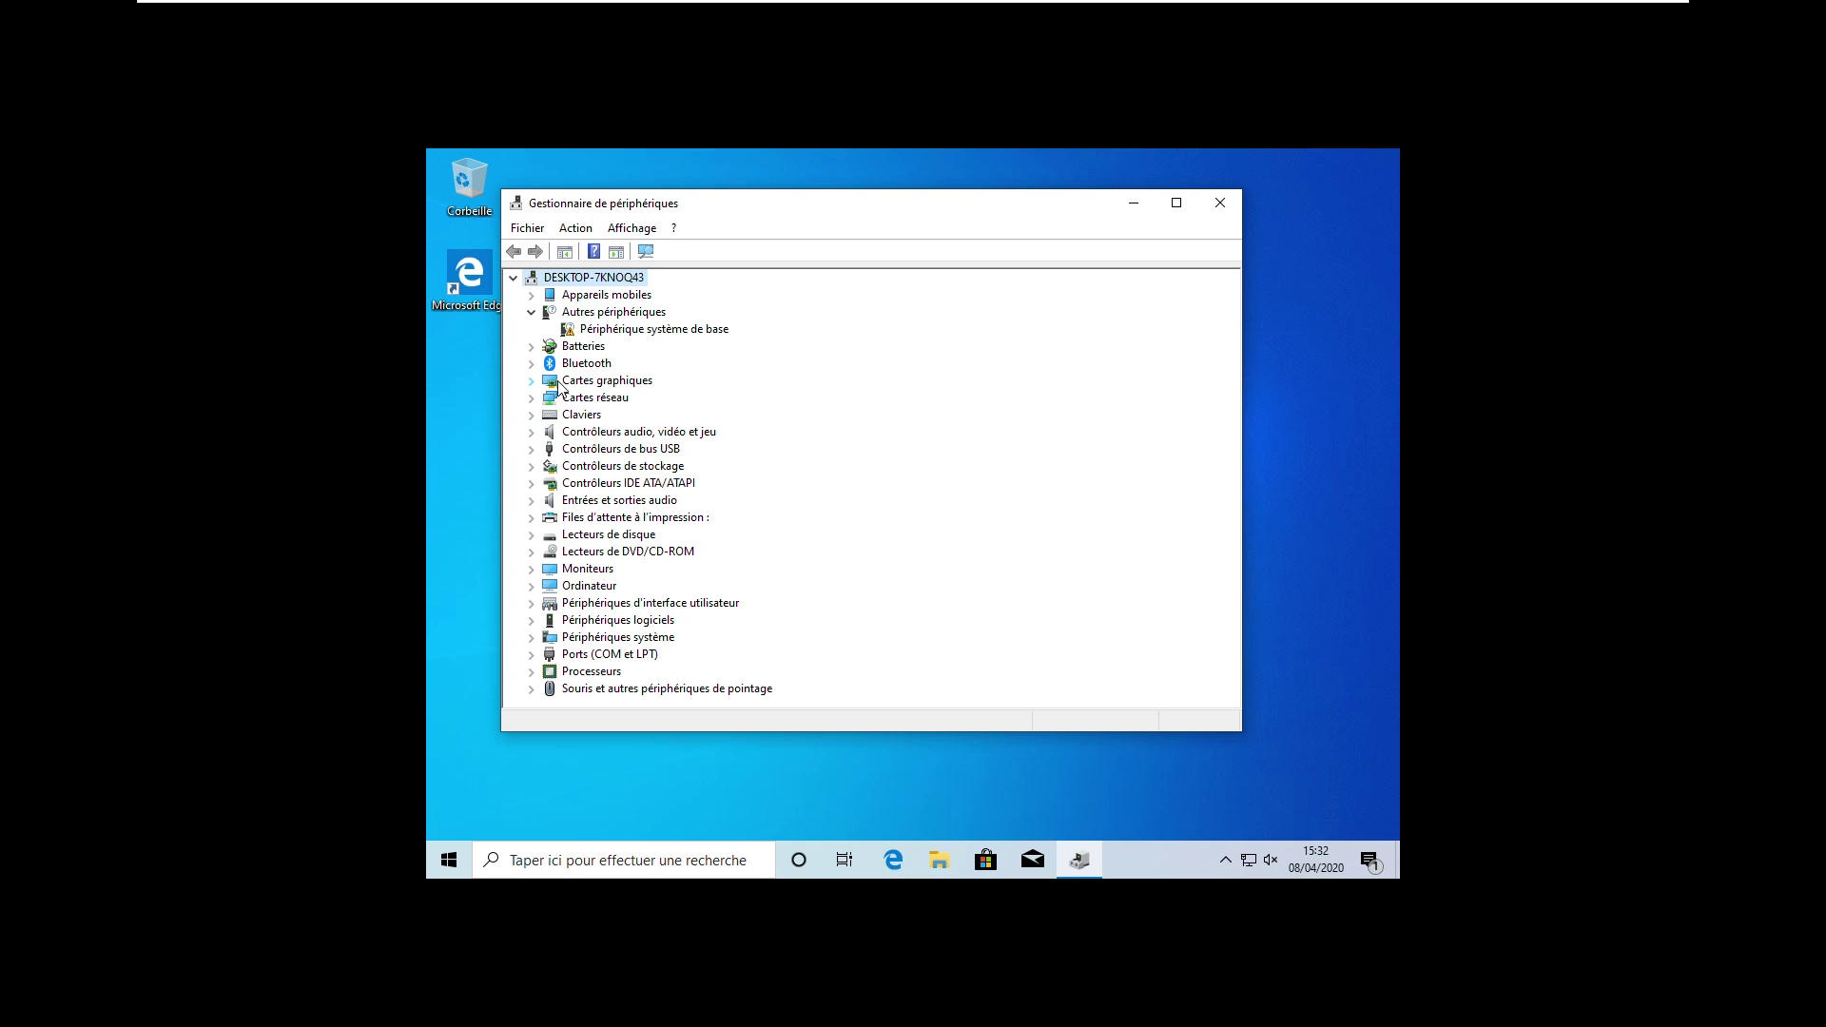
left_click(1227, 204)
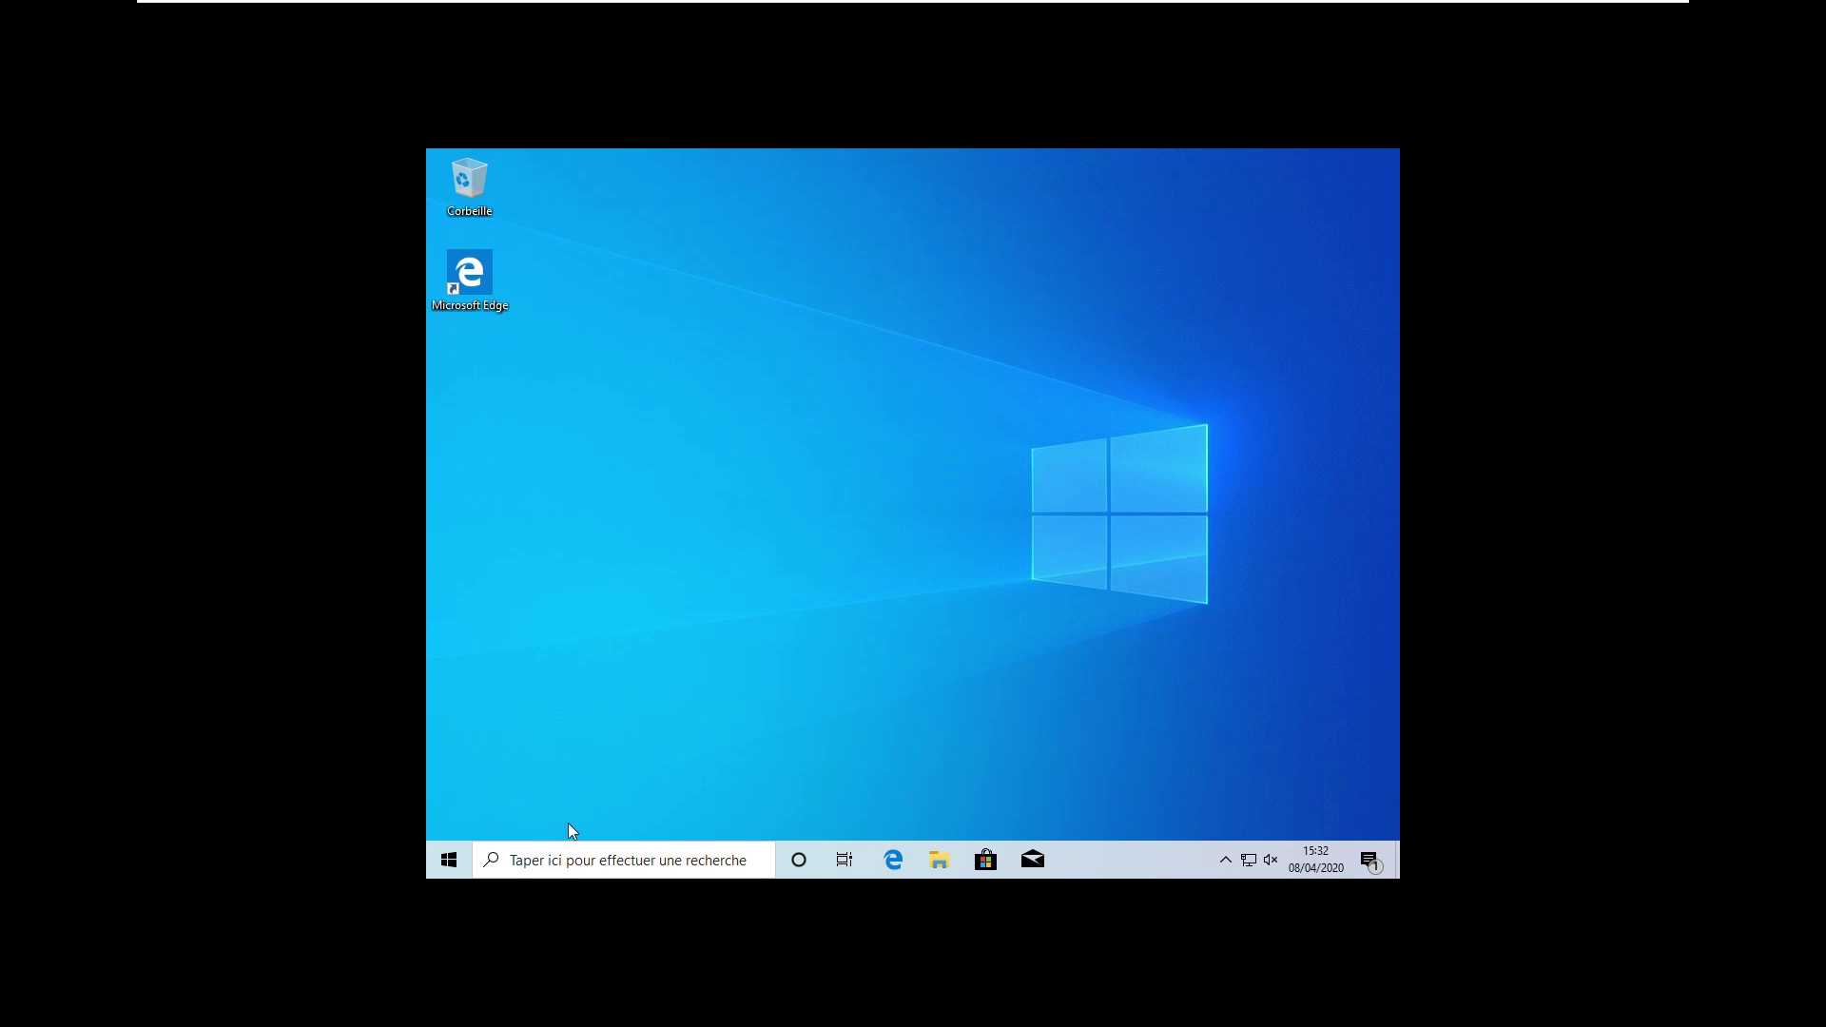
View the Windows specifications in the system information and open the settings for upgrading the edition or changing the product key.
right_click(452, 865)
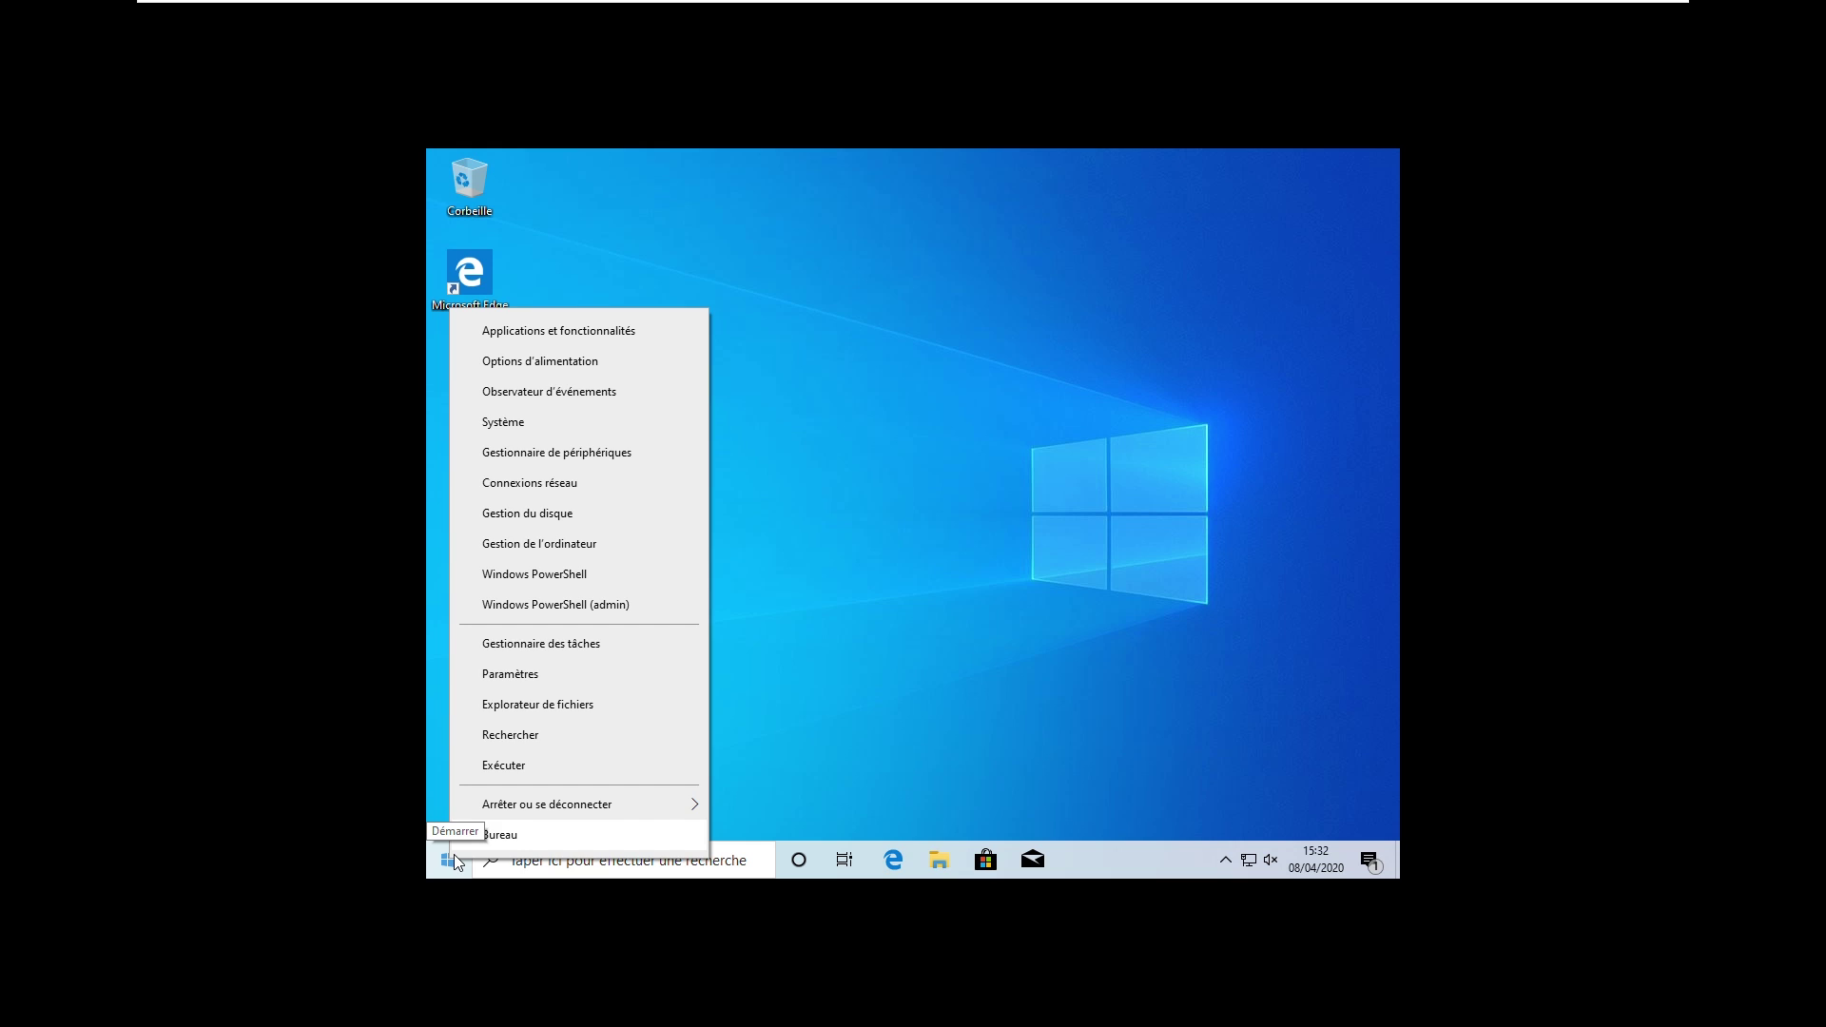
left_click(567, 421)
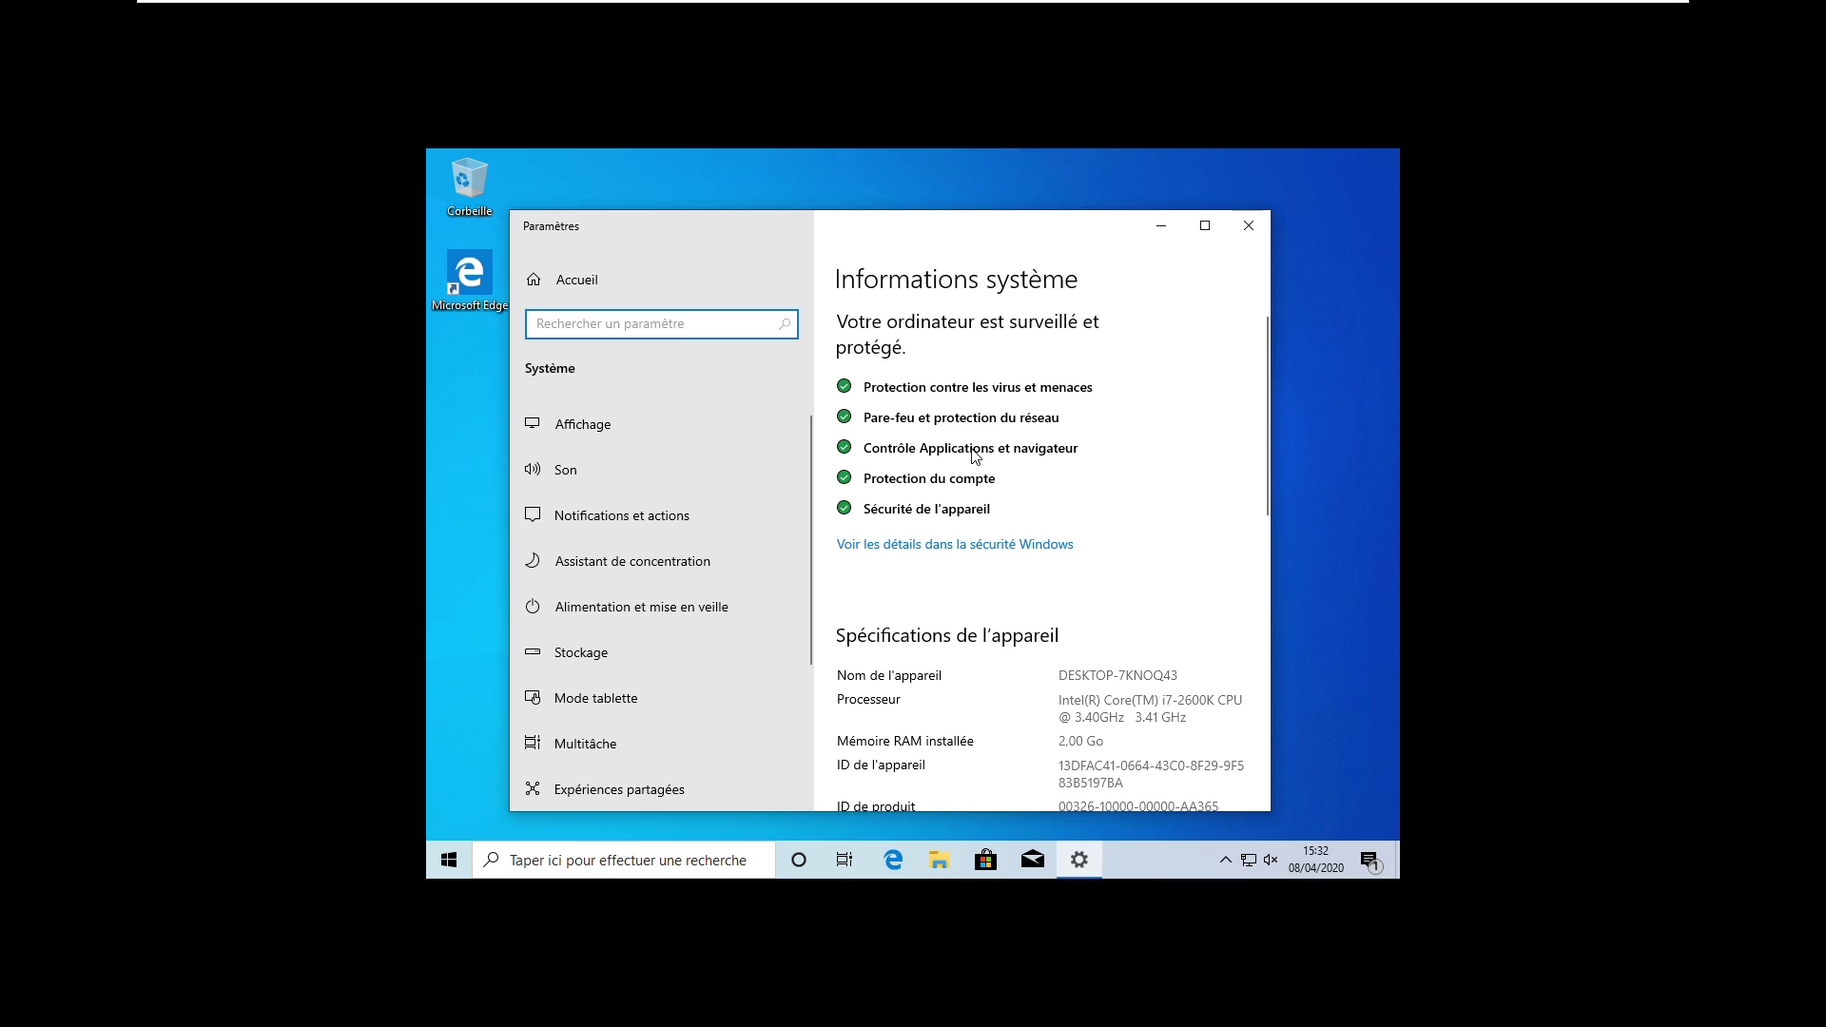
scroll(974, 457, "down", 10)
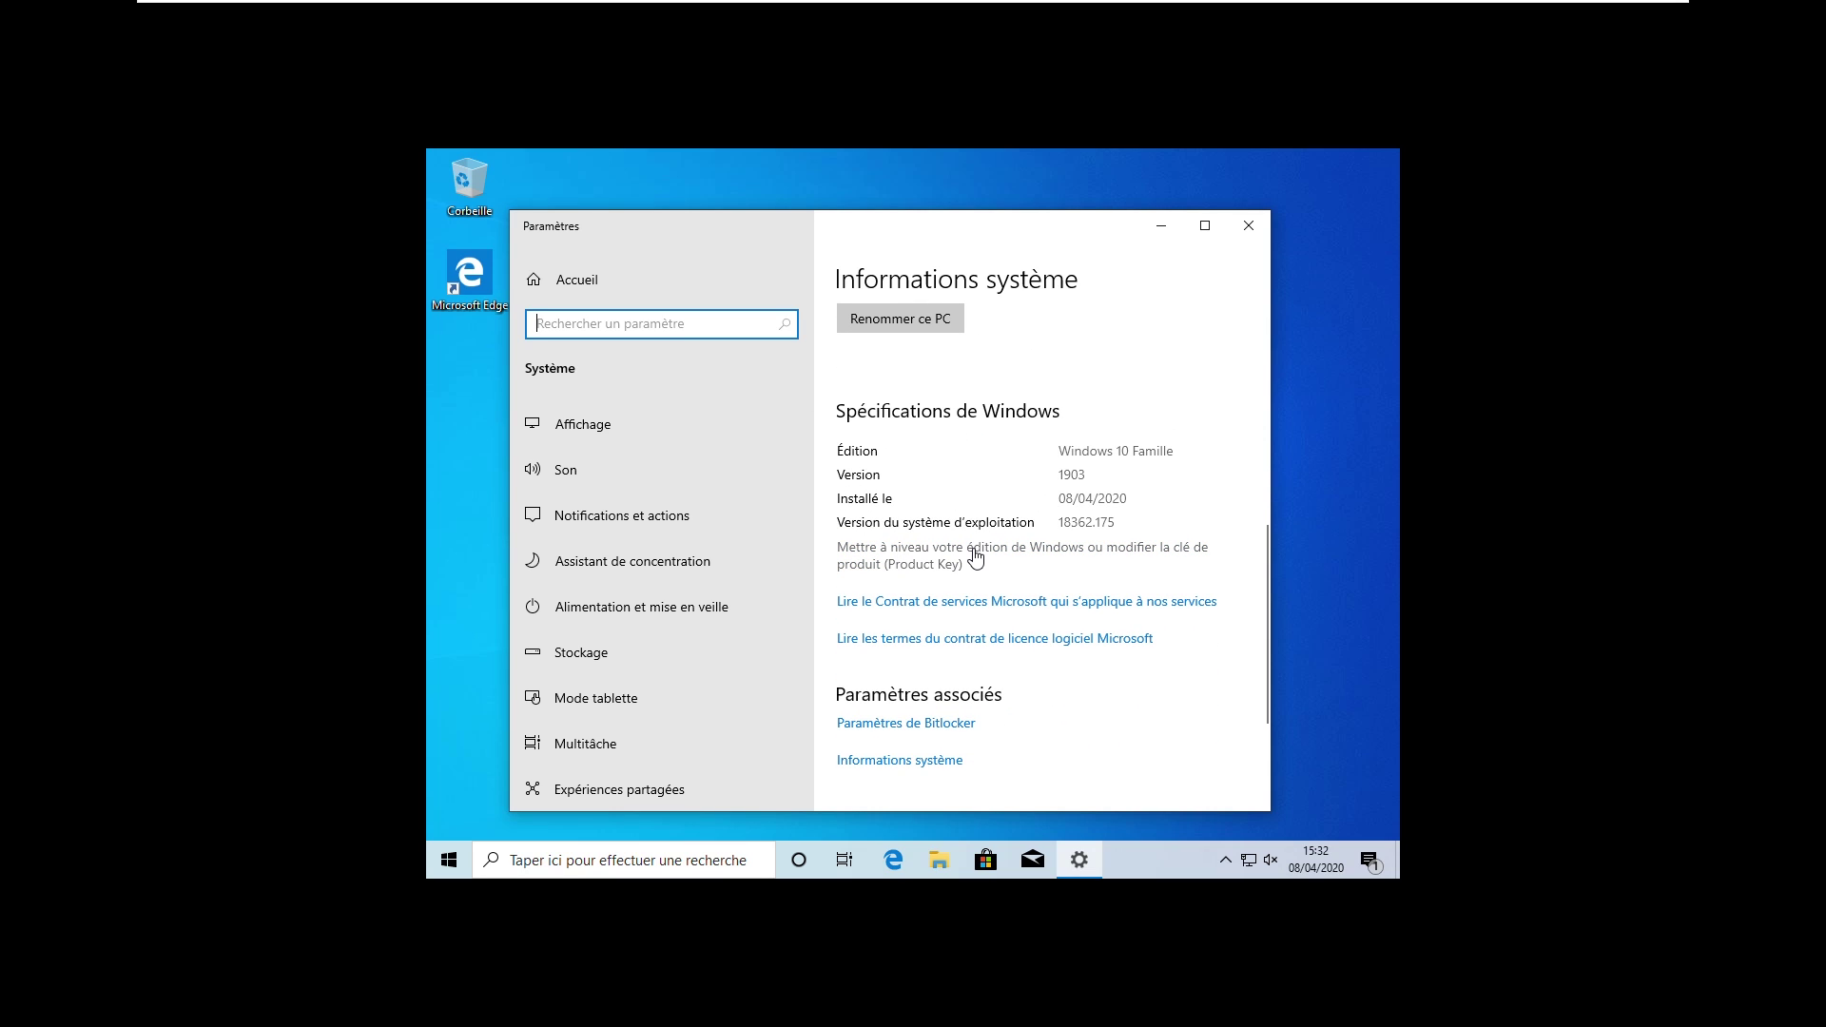
left_click(976, 558)
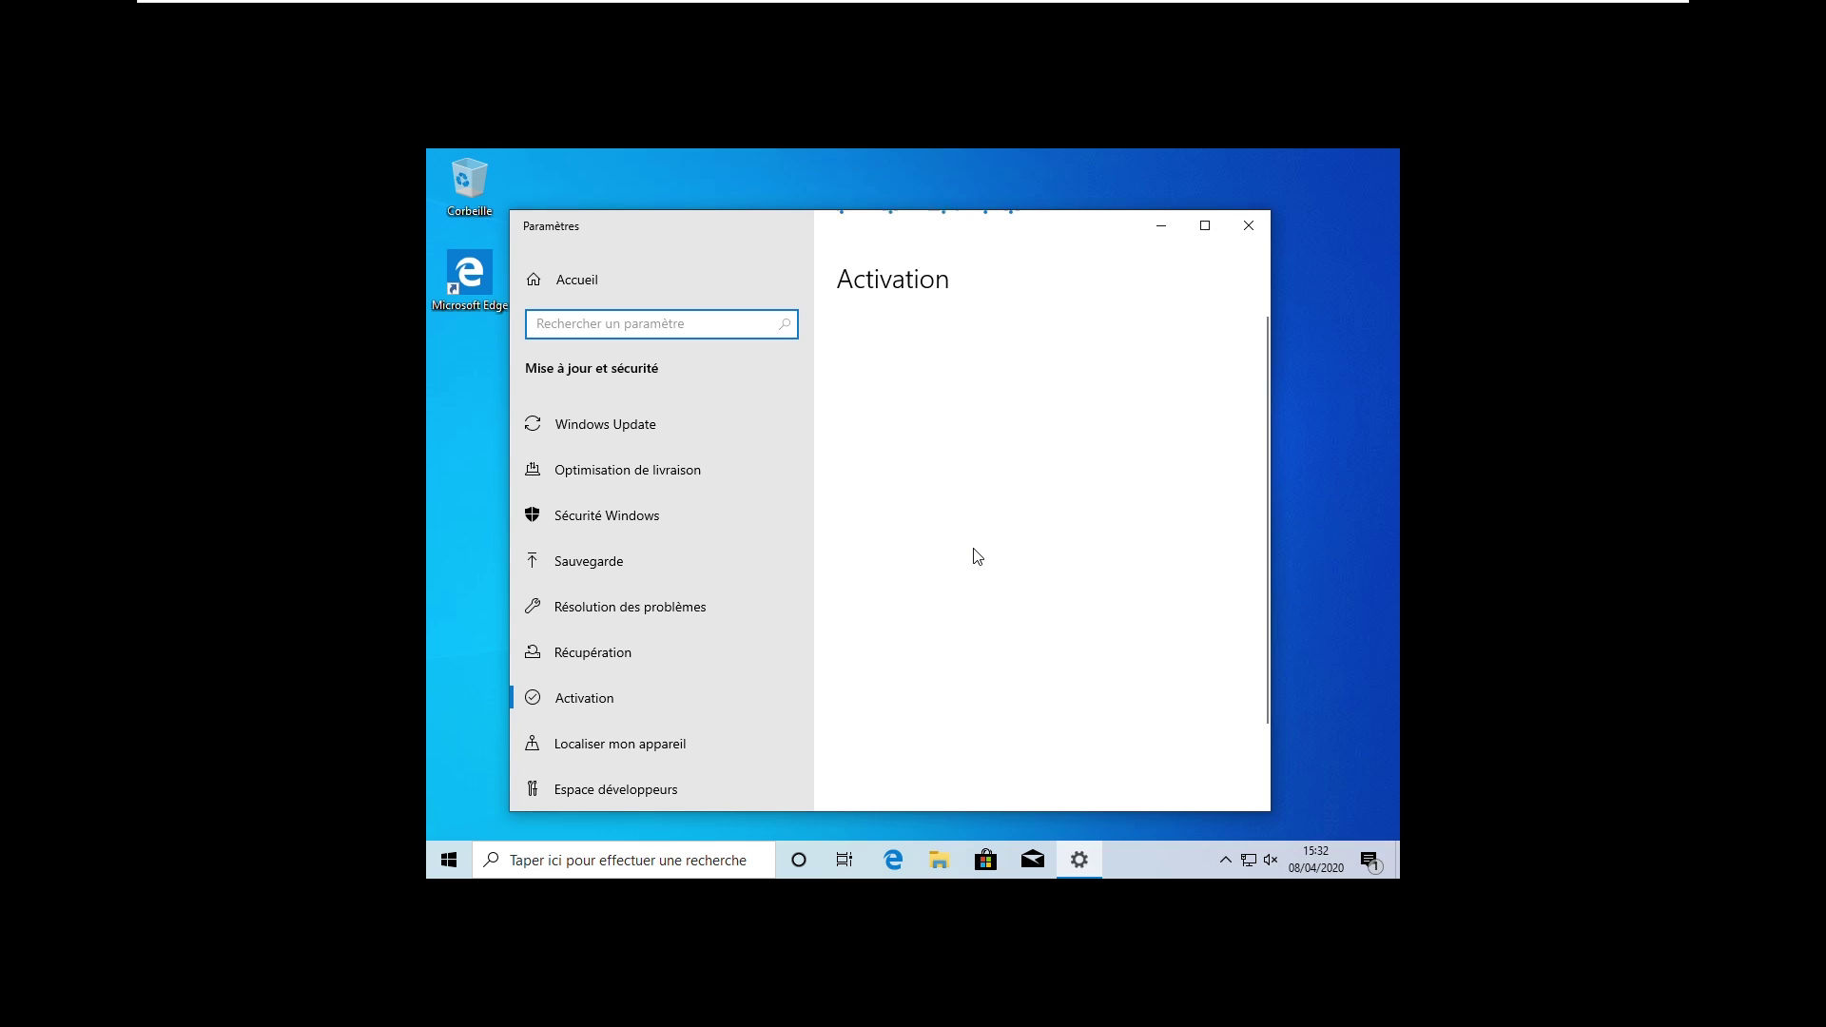